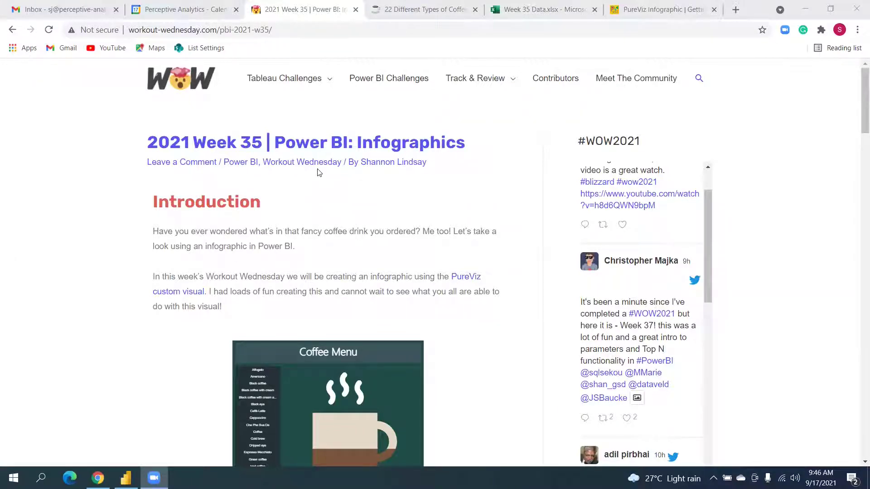
View the Coffee Menu infographic in full screen, checking the Cha Phe Sua Da and Latte Macchiato drinks, and return to the challenge page
scroll(319, 171, down, 1)
scroll(320, 171, up, 1)
scroll(417, 202, down, 2)
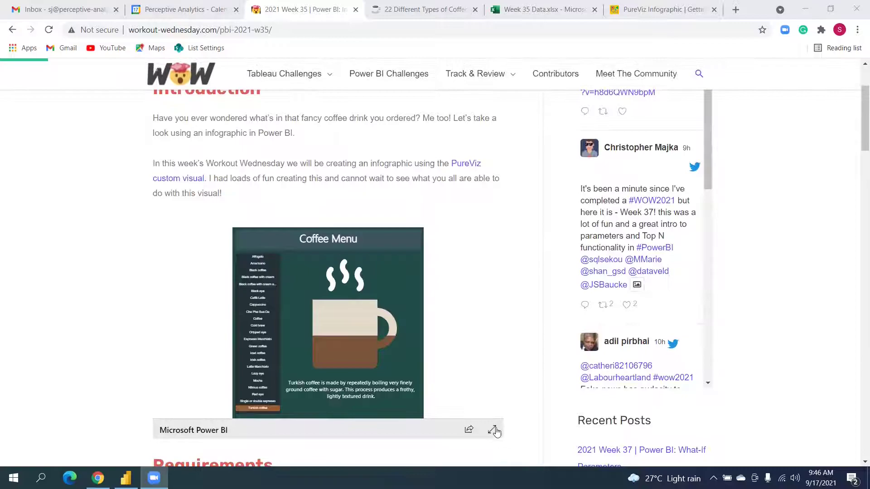
click(493, 429)
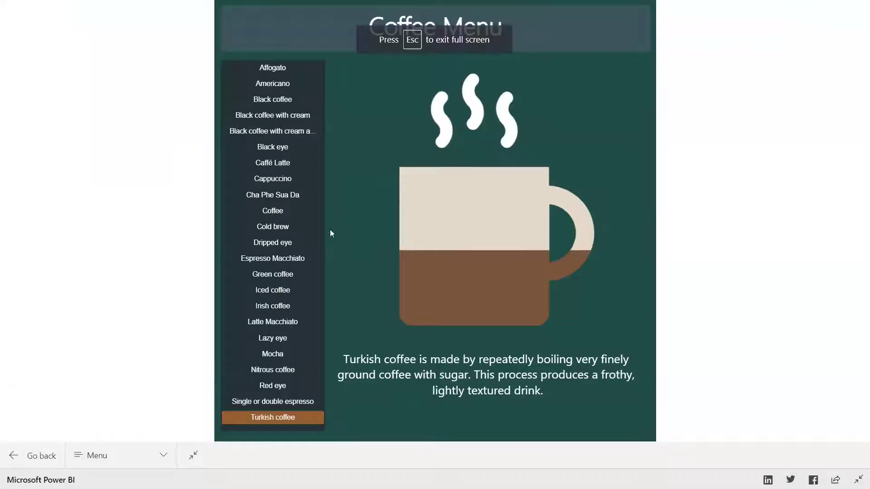
click(277, 196)
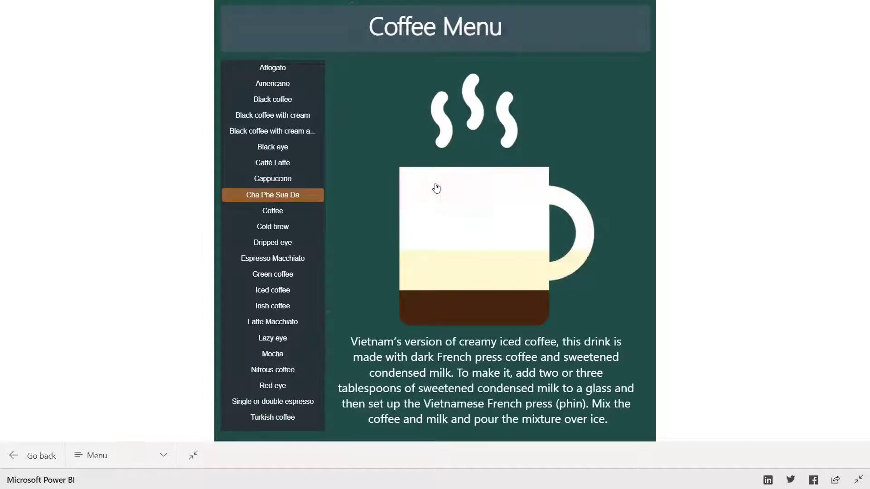
mouse_move(444, 269)
click(277, 321)
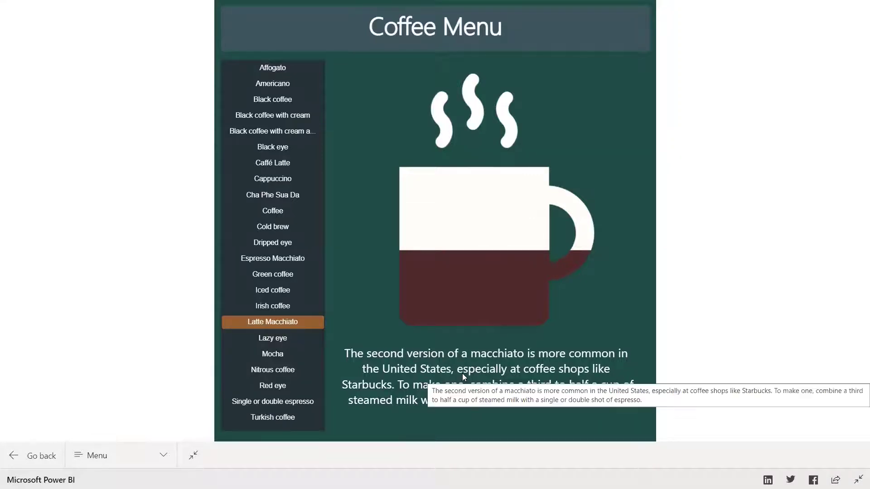
key(Escape)
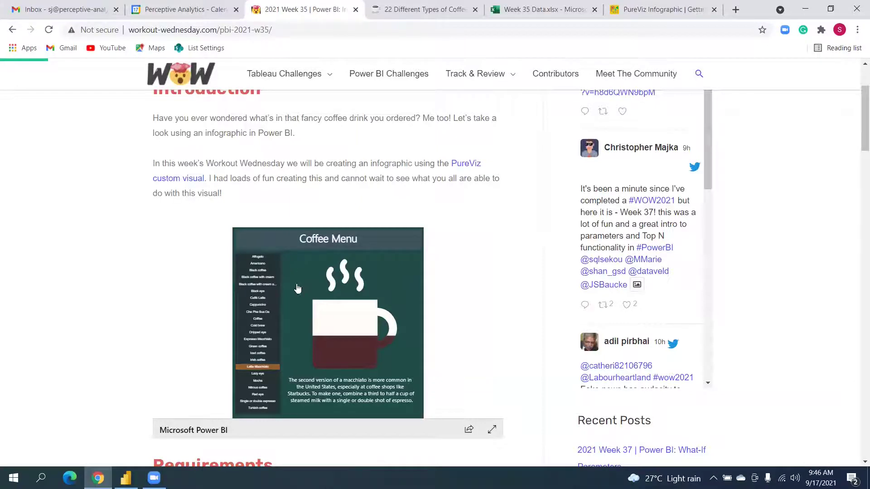
Look through the coffee drink descriptions in the article on different types of coffee drinks
click(428, 19)
scroll(319, 214, up, 20)
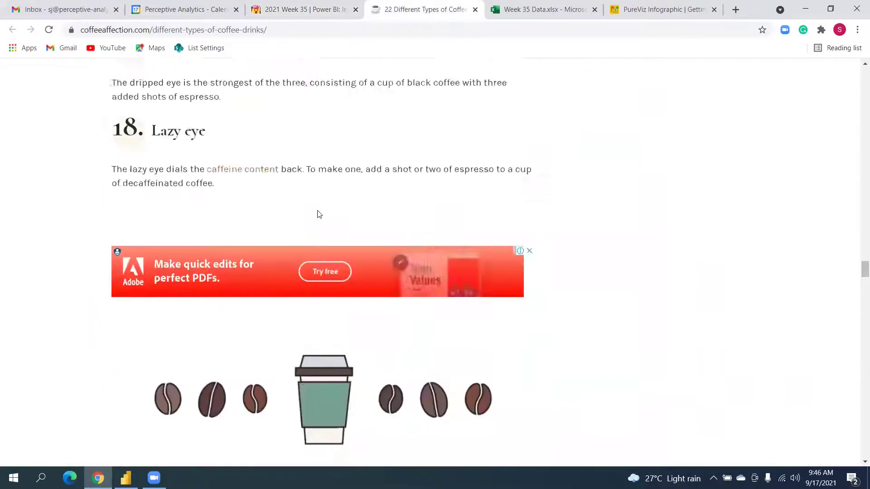
scroll(228, 206, down, 4)
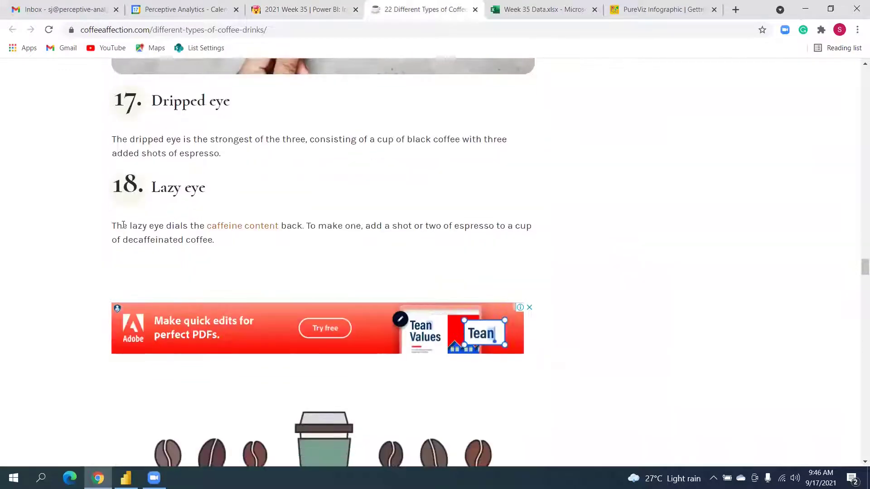
scroll(221, 191, up, 4)
scroll(221, 193, up, 12)
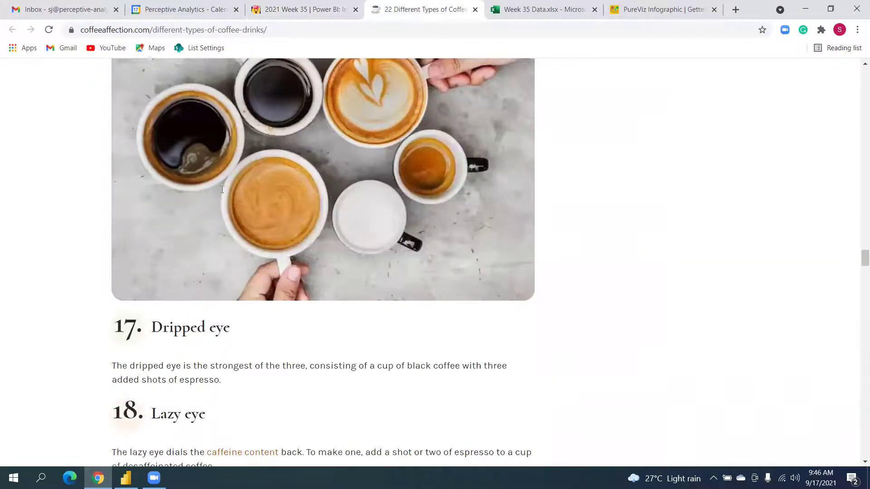
scroll(472, 22, up, 12)
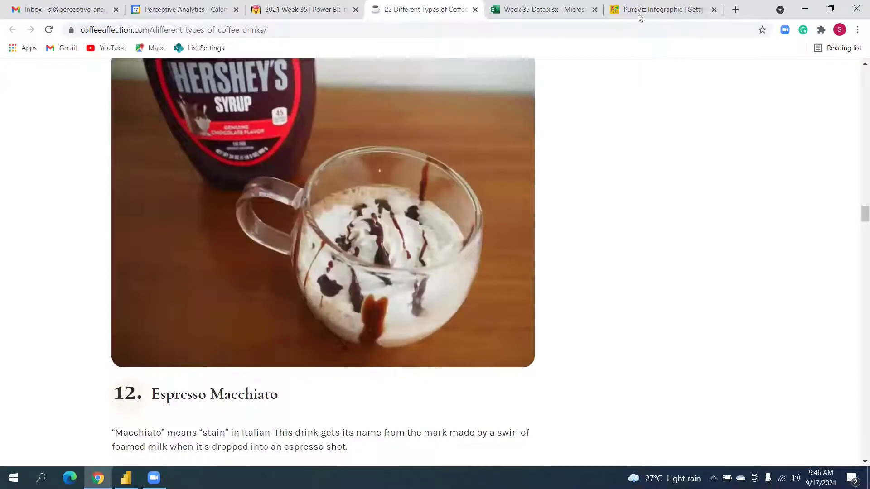
Review the Drink, Ingredient, Value and Color columns in the Week 35 Data workbook
click(510, 10)
scroll(218, 223, down, 2)
scroll(62, 225, up, 2)
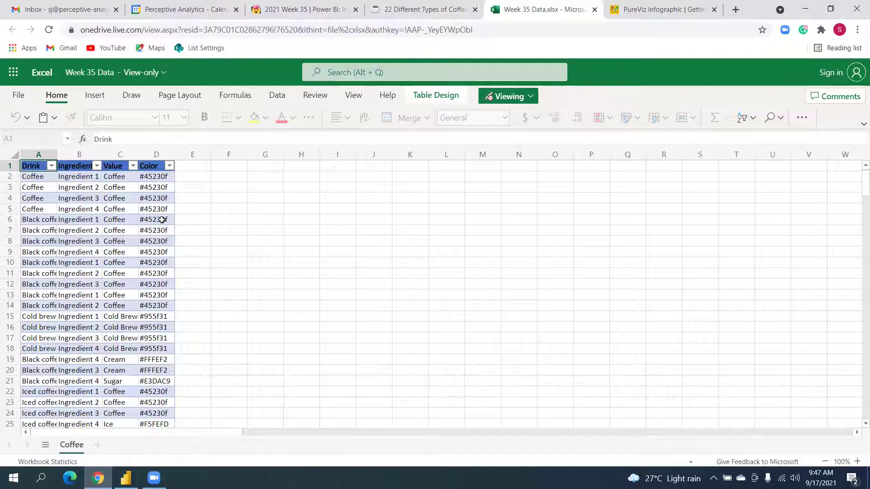
scroll(162, 220, down, 2)
scroll(162, 221, up, 2)
Switch to Power BI Desktop, leave the Ingredient 1 Color formula and check the ingredient tooltips on the Irish coffee mug
click(126, 478)
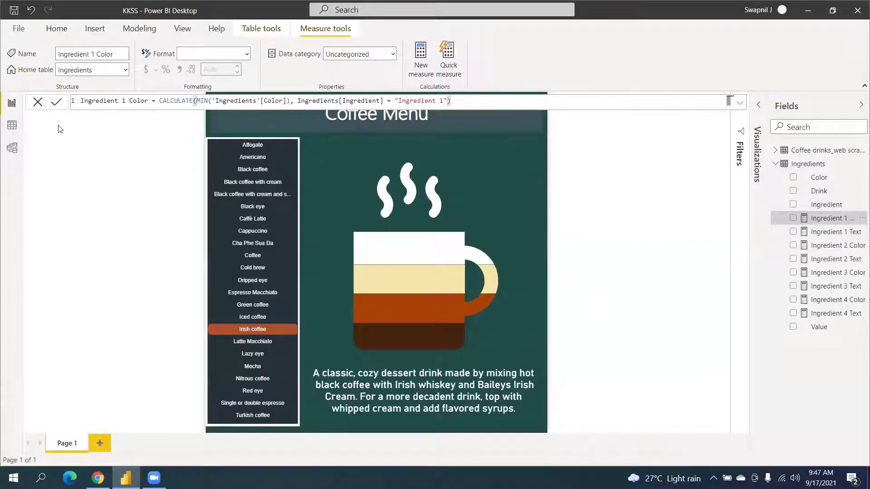
click(38, 104)
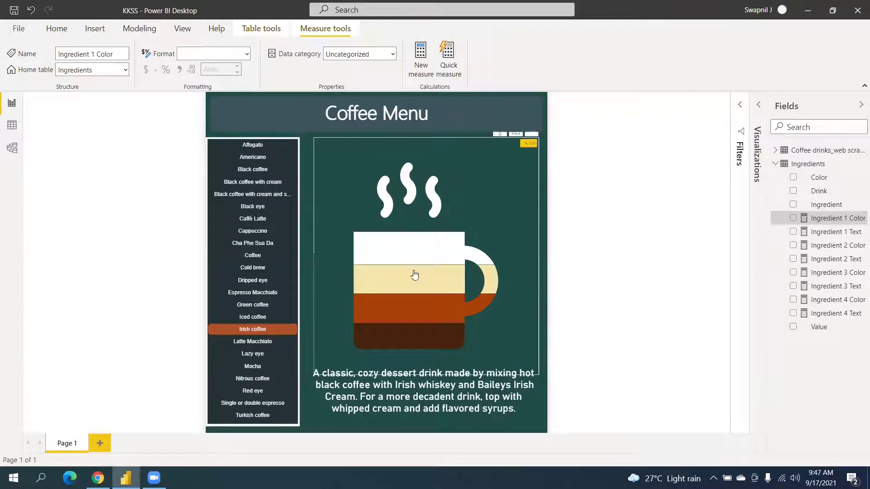
mouse_move(367, 290)
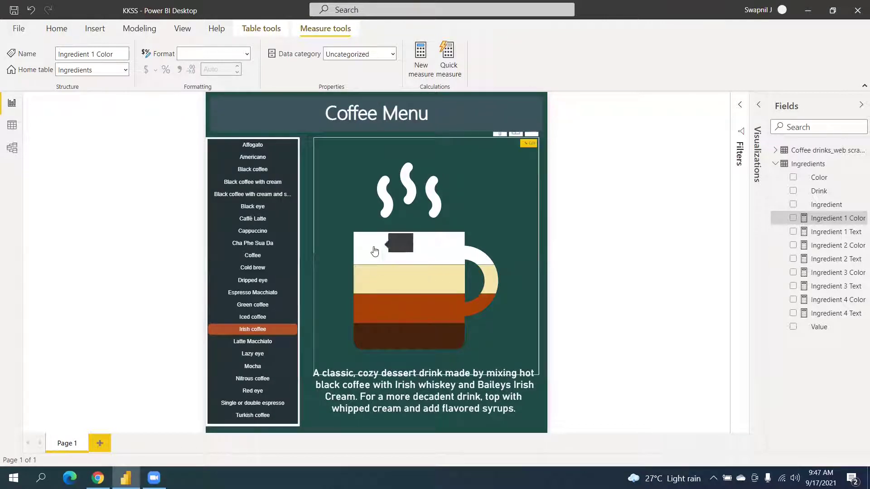
mouse_move(399, 313)
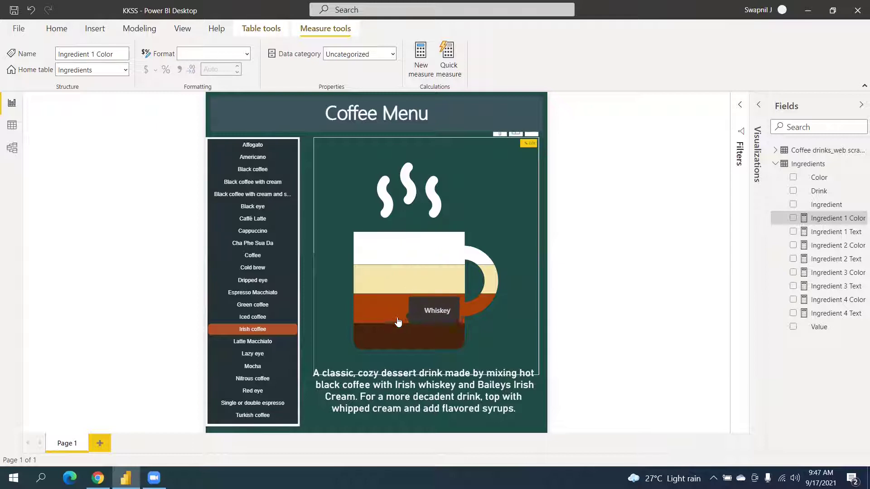
mouse_move(383, 259)
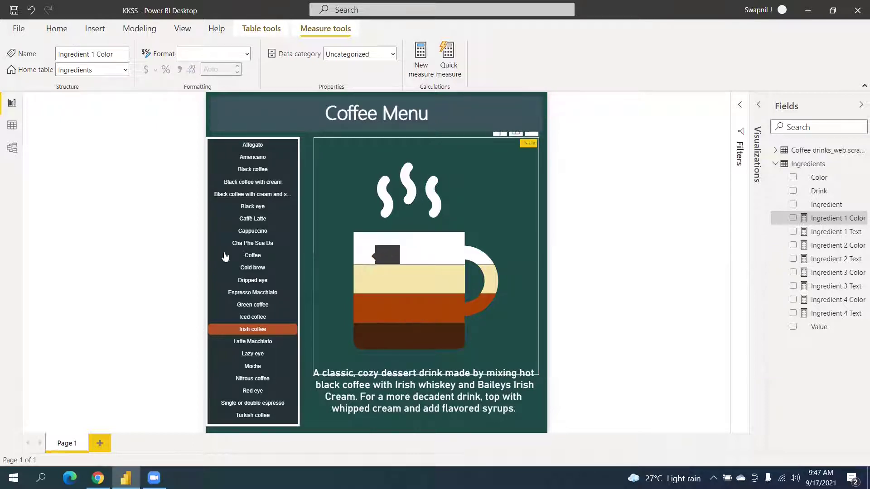
Create a new blank report and dismiss its start screen
click(18, 28)
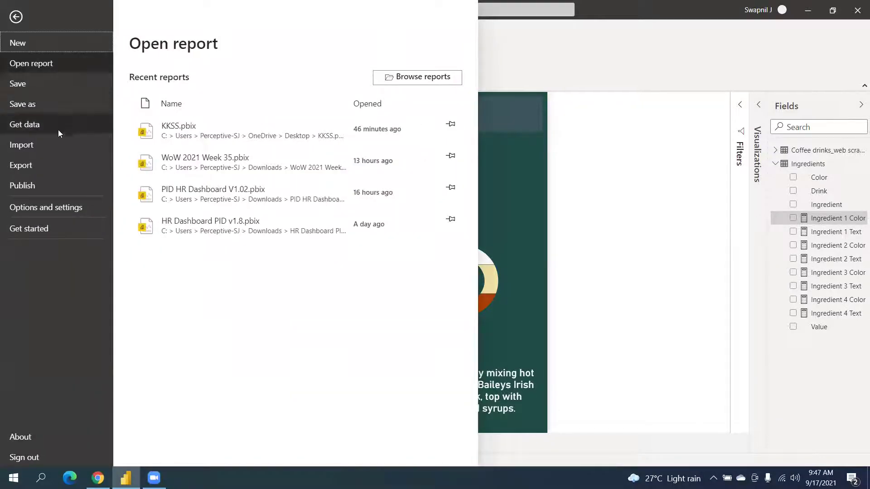
click(66, 42)
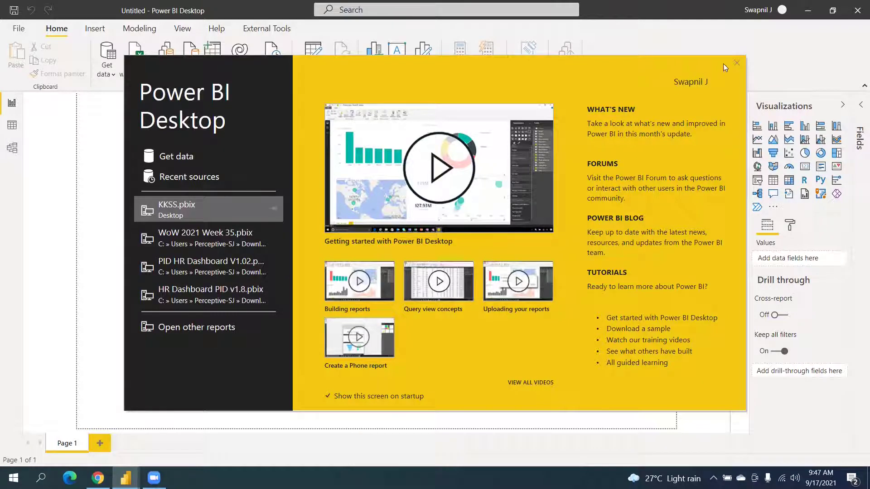
click(737, 63)
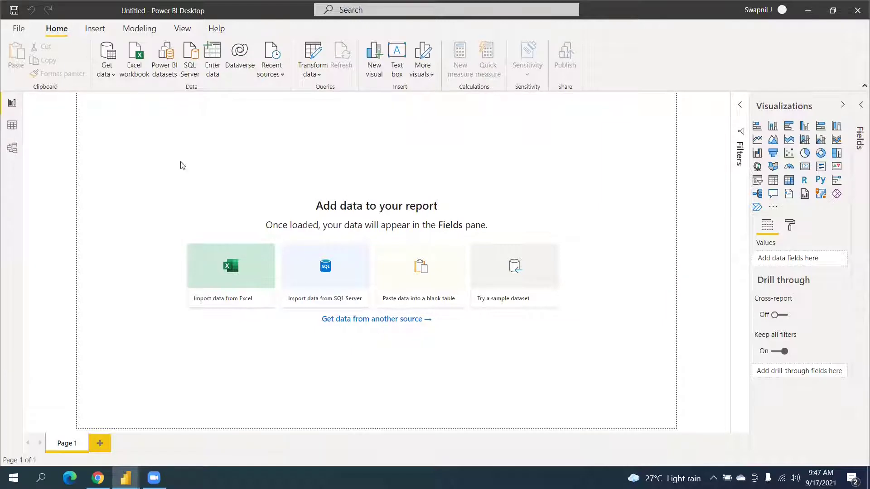
Connect to a web data source using the article's address, coffeeaffection.com/different-types-of-coffee-drinks/, copied from Chrome
click(107, 72)
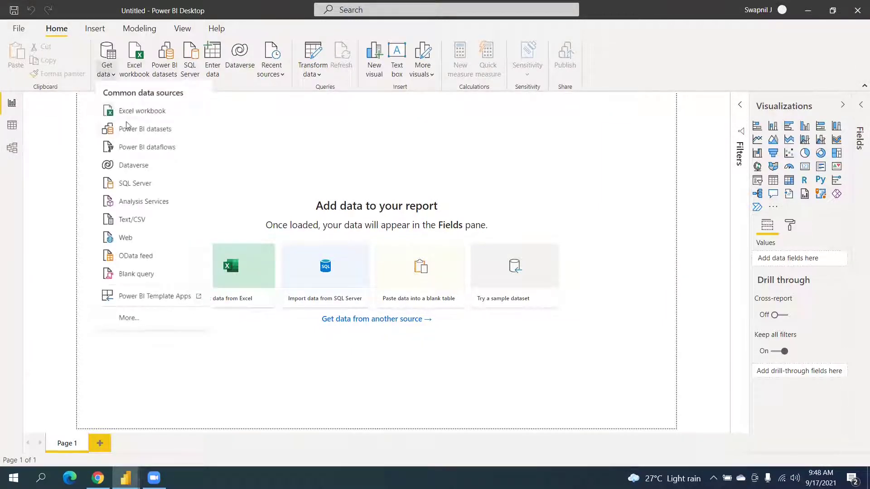
click(131, 237)
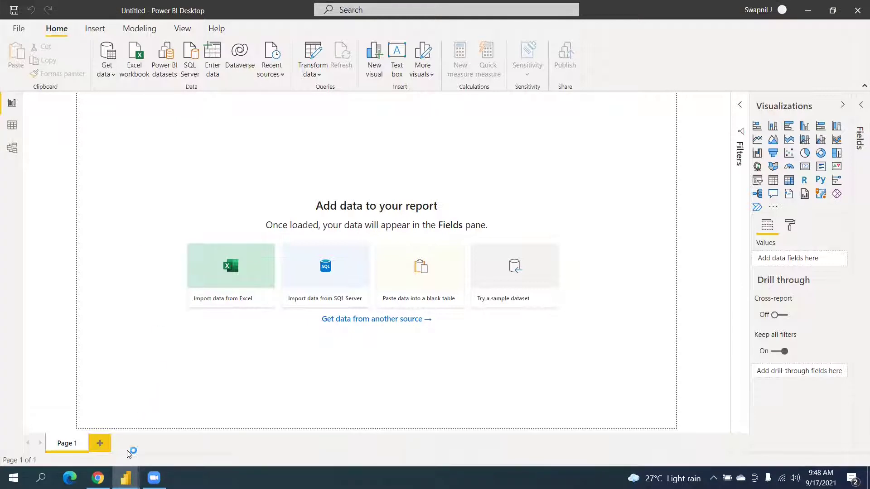
click(97, 478)
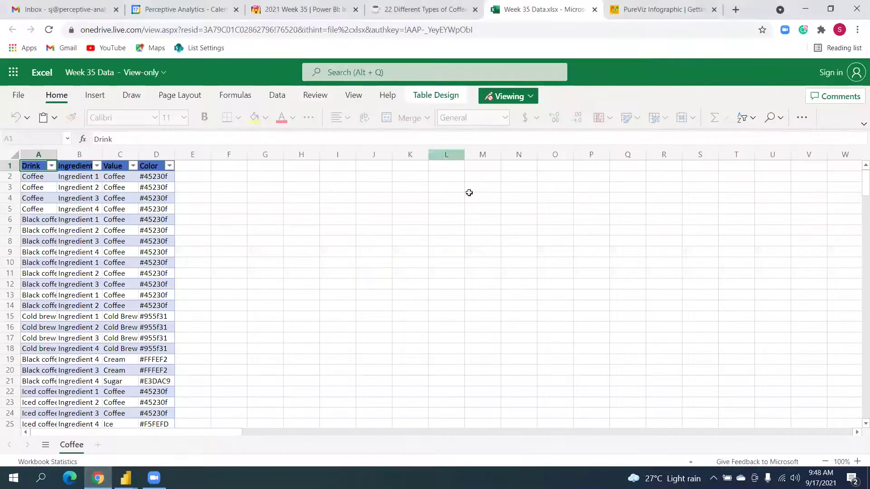
click(431, 9)
click(450, 32)
key(ctrl+c)
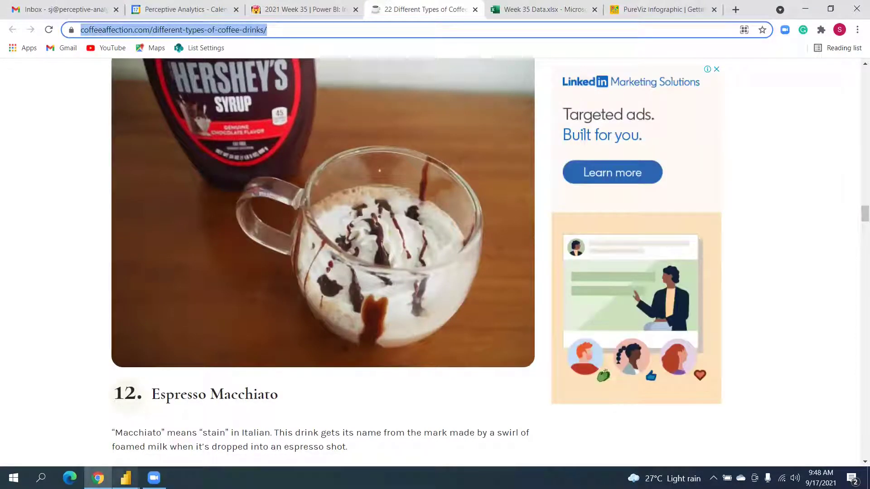
key(alt+Tab)
click(214, 422)
click(353, 238)
key(ctrl+v)
click(556, 272)
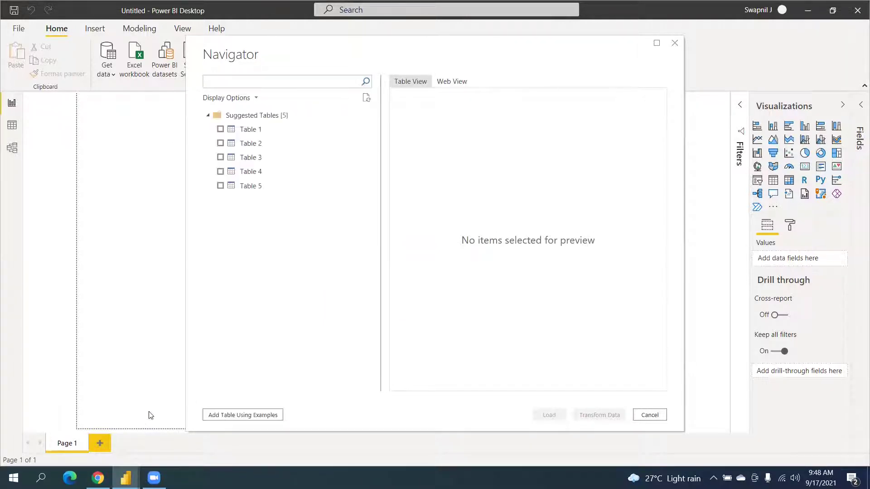
Preview the suggested web tables and open Table 3, the list of coffee drinks, in a maximized Power Query Editor
click(253, 131)
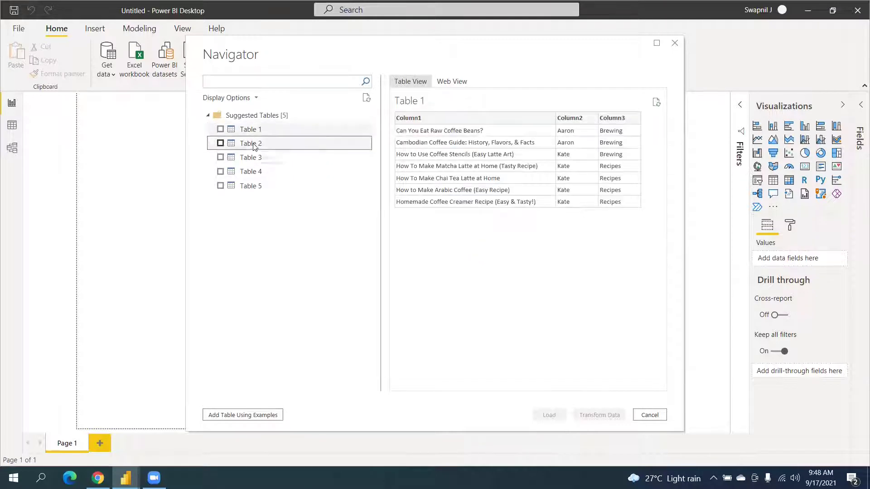
click(255, 145)
click(261, 157)
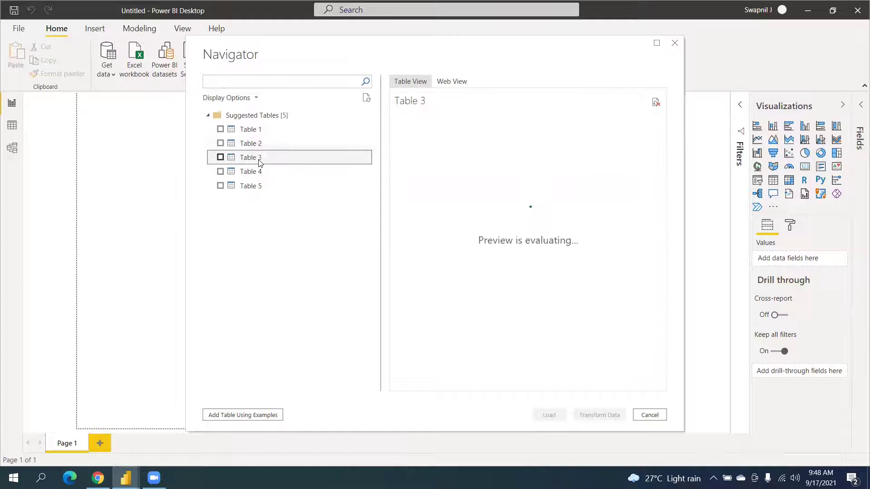
click(263, 172)
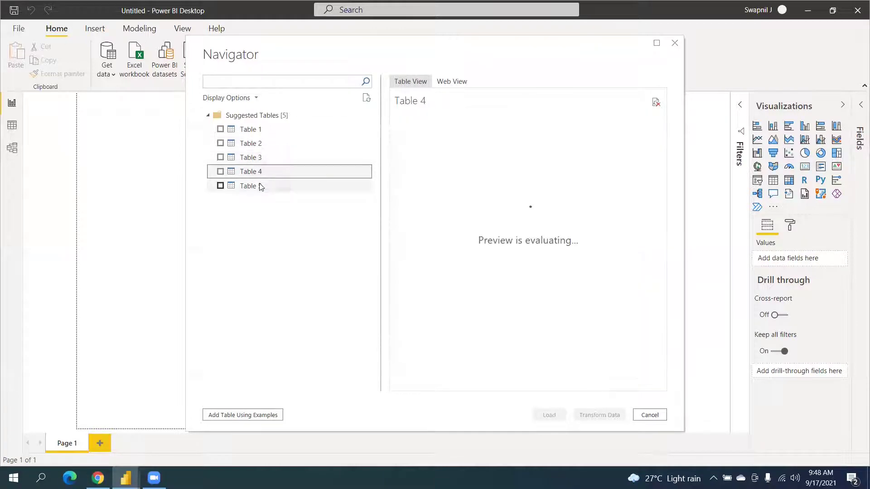
click(256, 157)
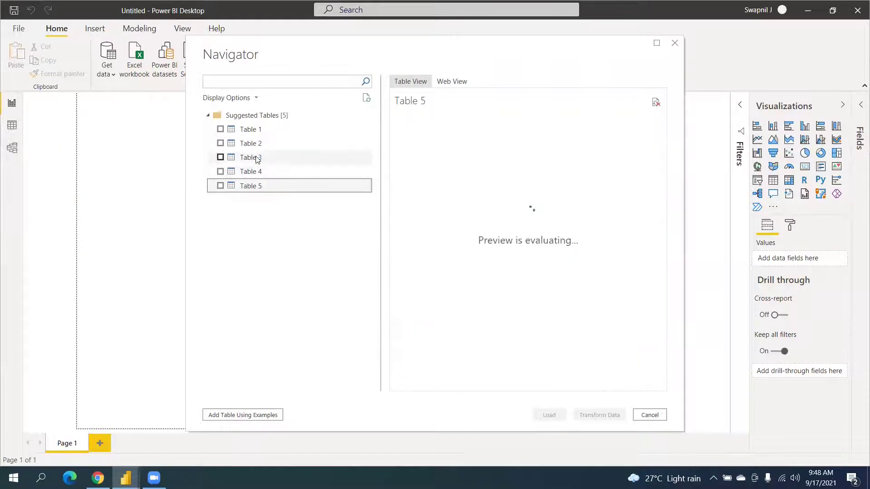
click(220, 157)
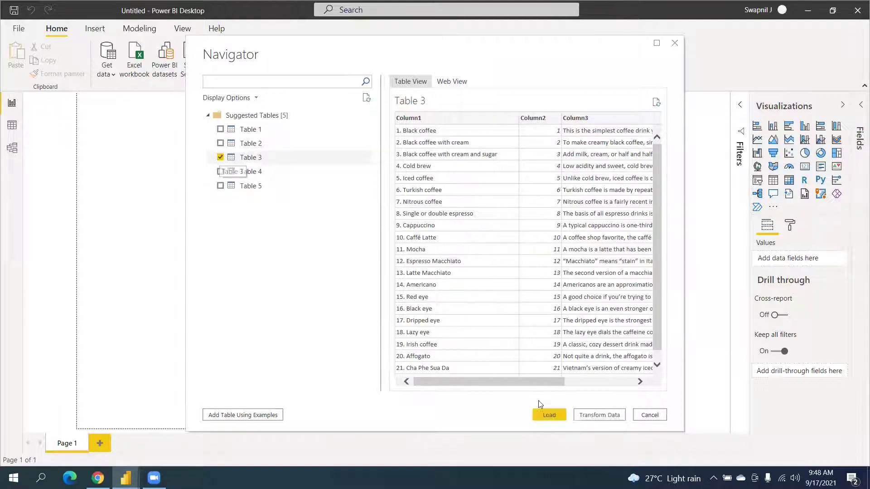
click(591, 416)
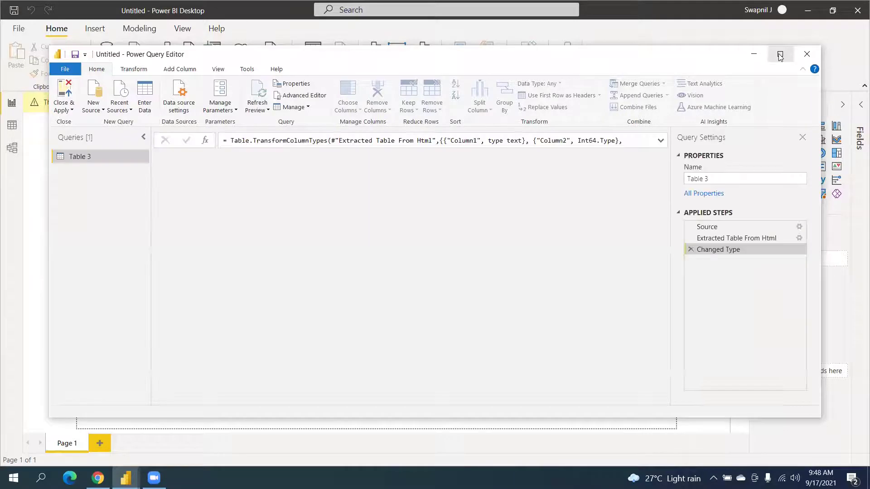
click(779, 55)
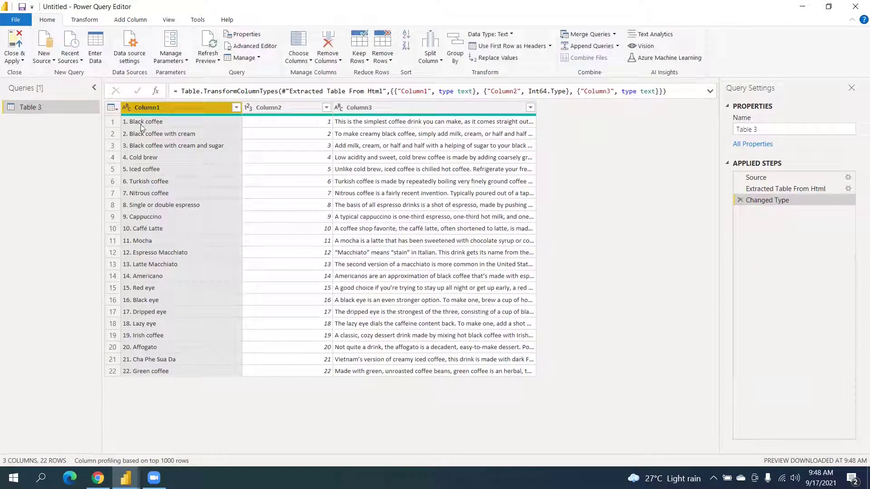
Split Column1 at each occurrence of the custom period delimiter and remove the resulting number column, Column1.1
right_click(171, 111)
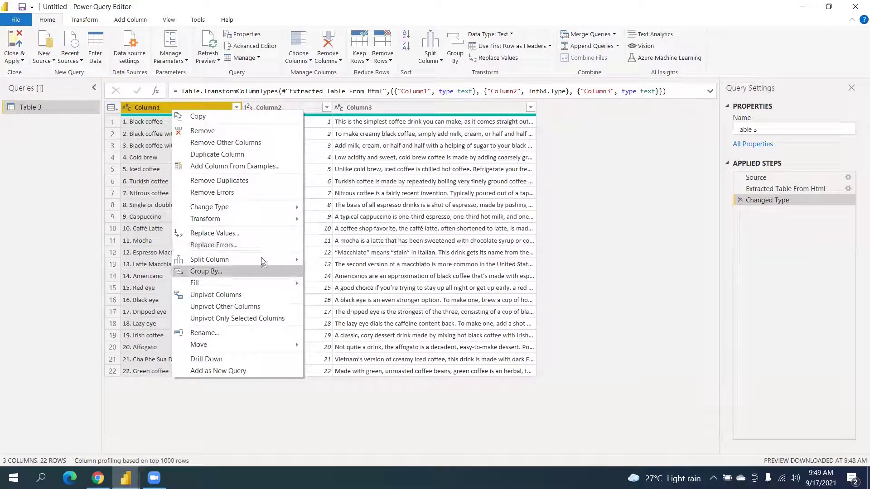
mouse_move(282, 218)
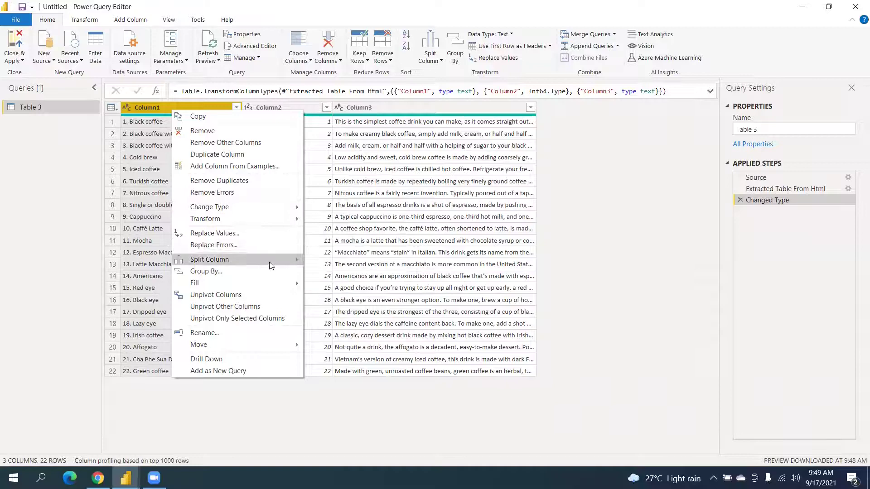
mouse_move(269, 264)
click(330, 259)
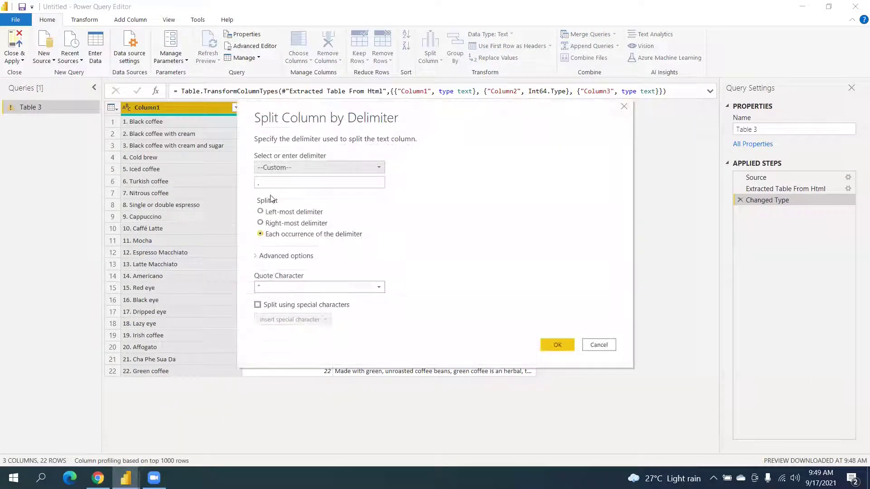
click(559, 344)
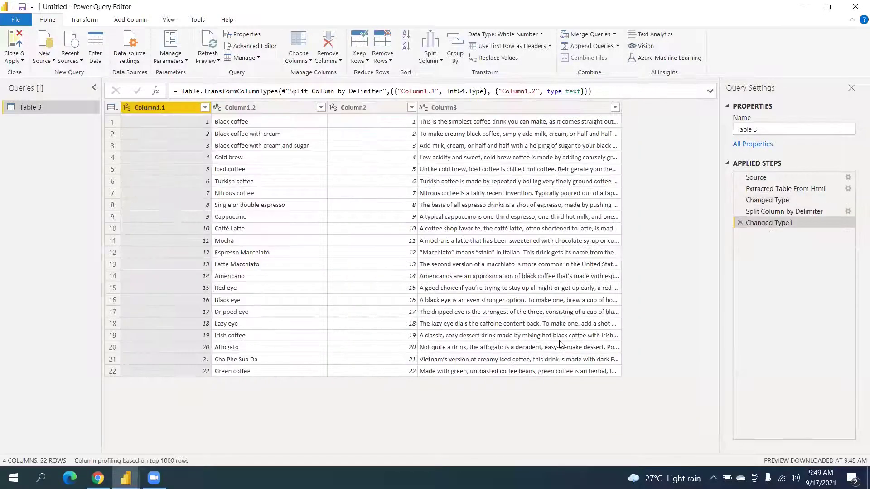
right_click(172, 111)
click(186, 134)
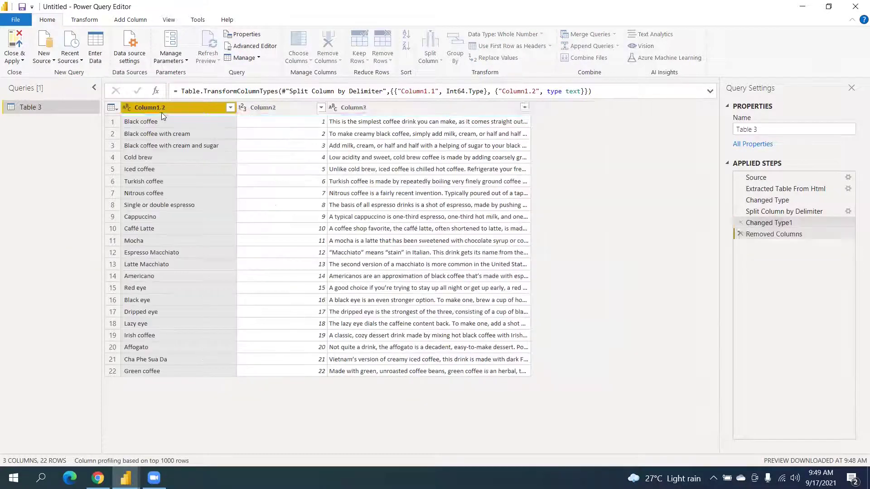
Rename Column1.2 as Coffee, Column2 as Number and Column3 as Description
double_click(162, 108)
text(Coffee)
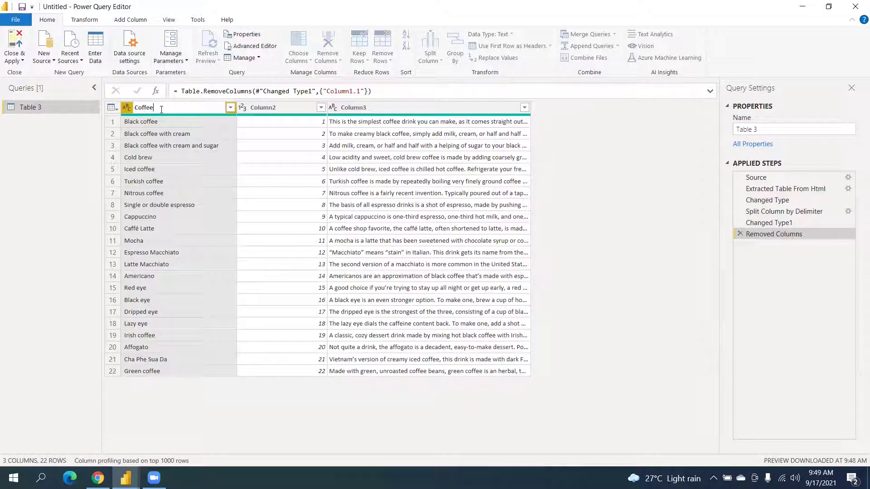
key(Return)
double_click(285, 107)
text(N)
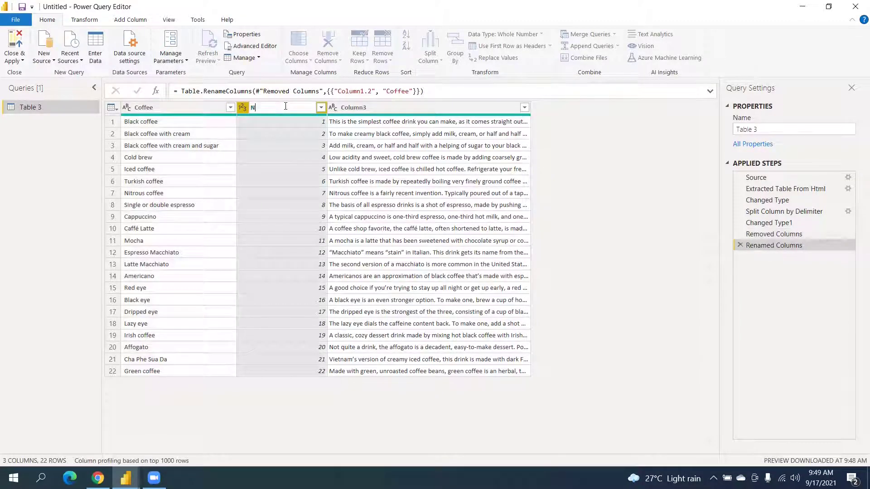
key(Return)
double_click(372, 107)
text(Description)
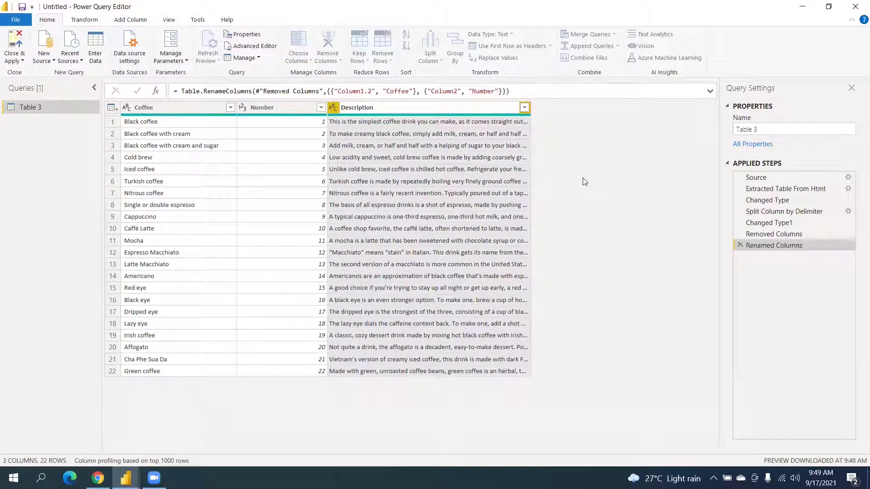
key(Return)
Name the Table 3 query Coffee Description and close the query editor, applying the changes
click(774, 131)
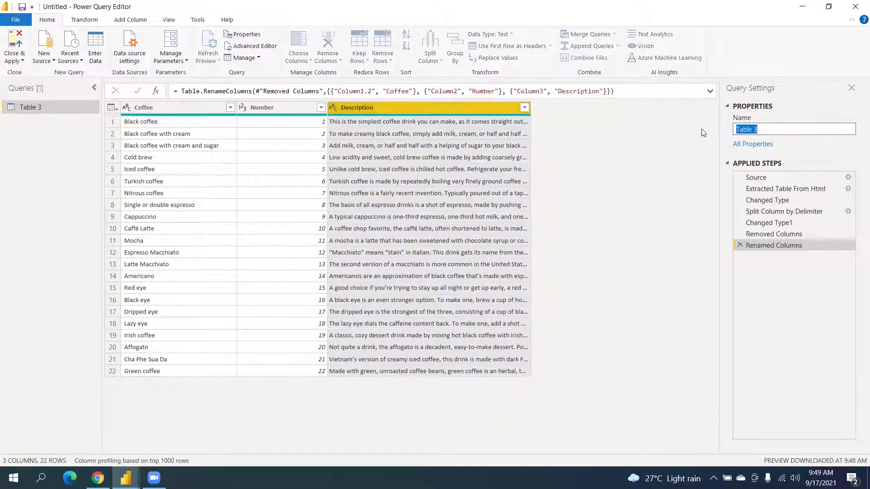
text(Coffee Desc)
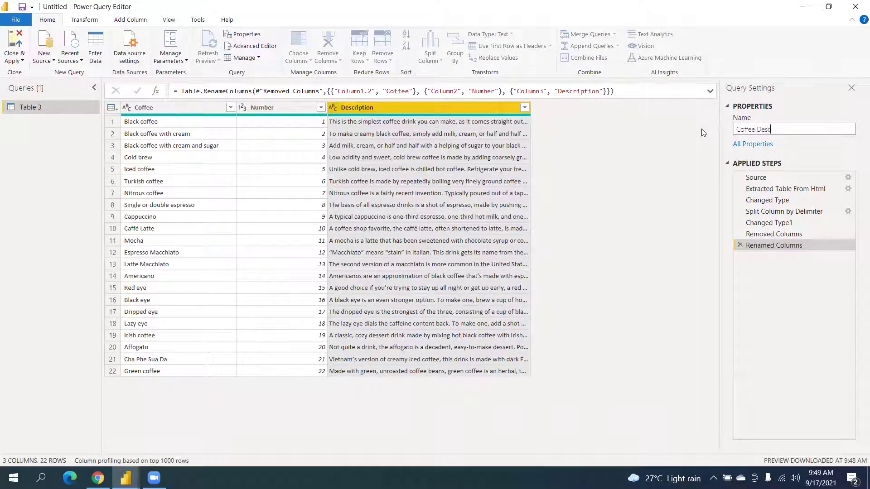
text(ription)
key(Return)
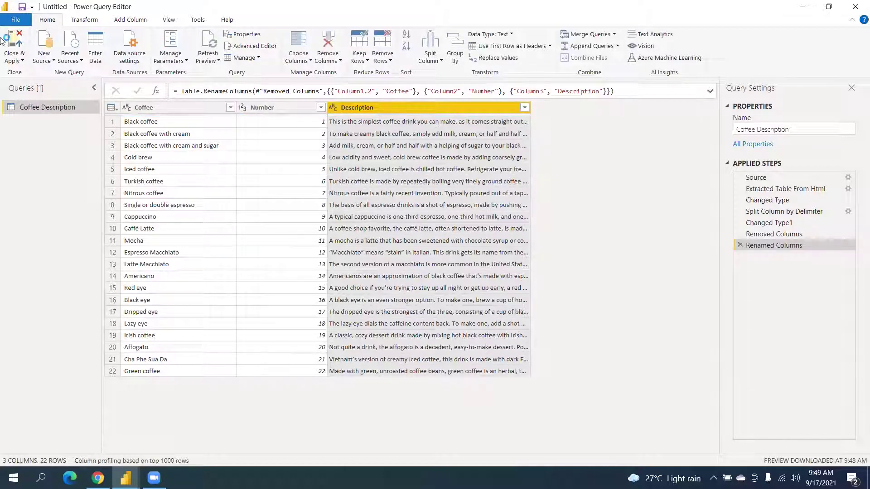
click(11, 40)
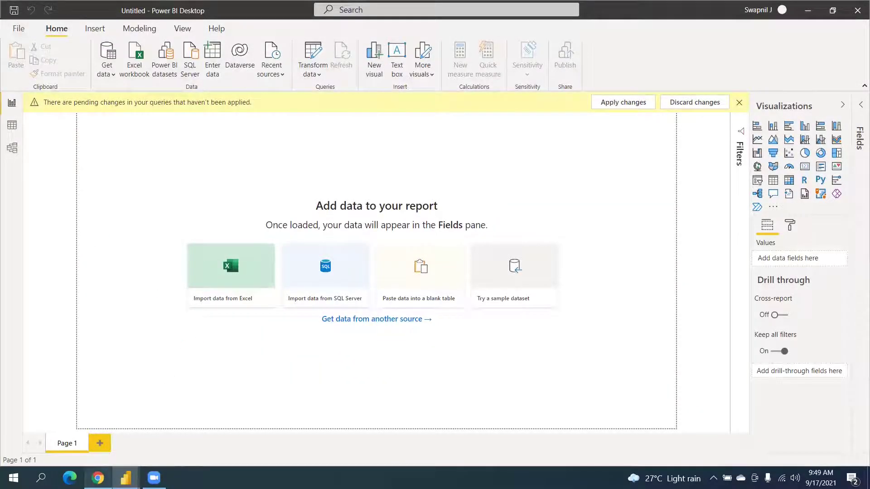
Copy the whole table, cells A1 to D93, from the Week 35 Data workbook in Chrome and return to the untitled Power BI report
key(alt+Tab)
key(ctrl+Tab)
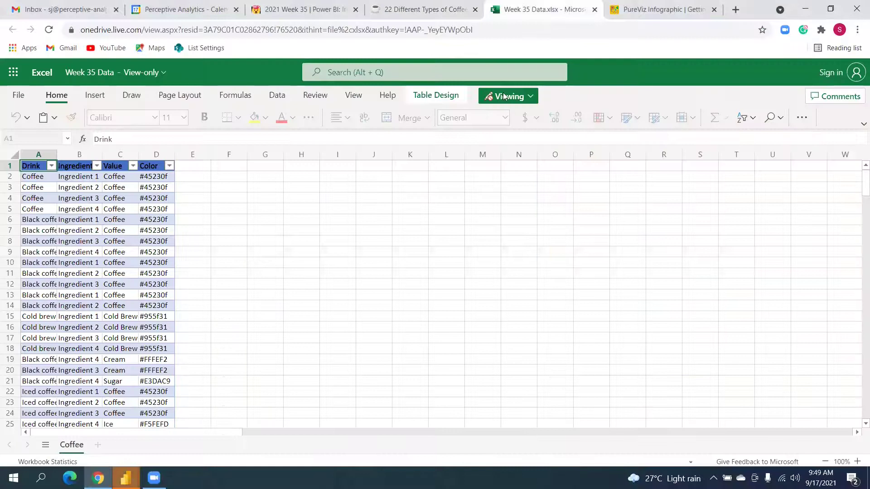
click(521, 100)
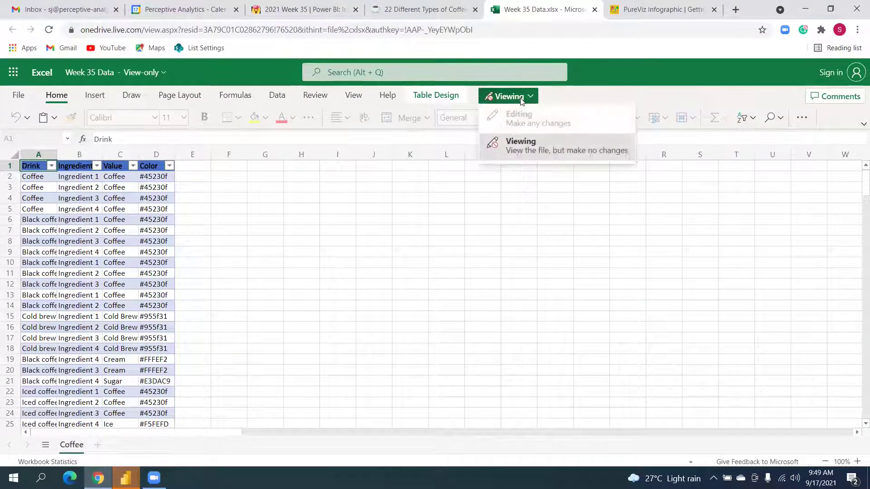
key(Escape)
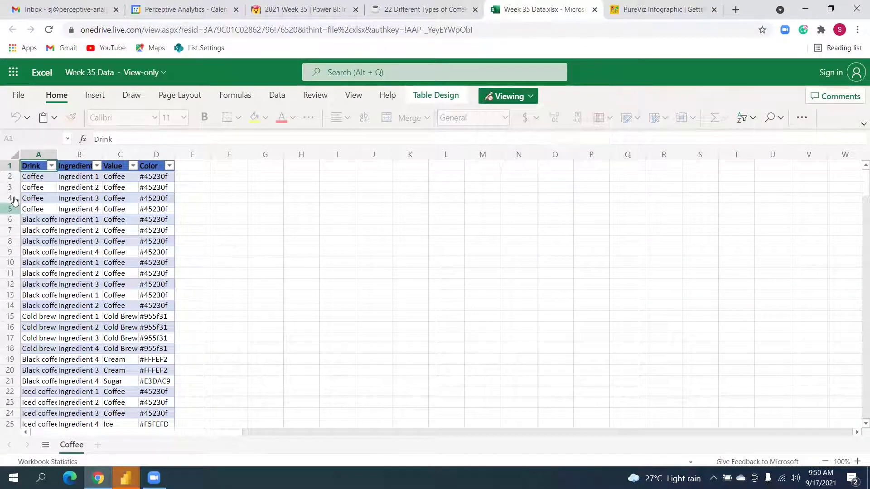
drag(32, 165, 156, 303)
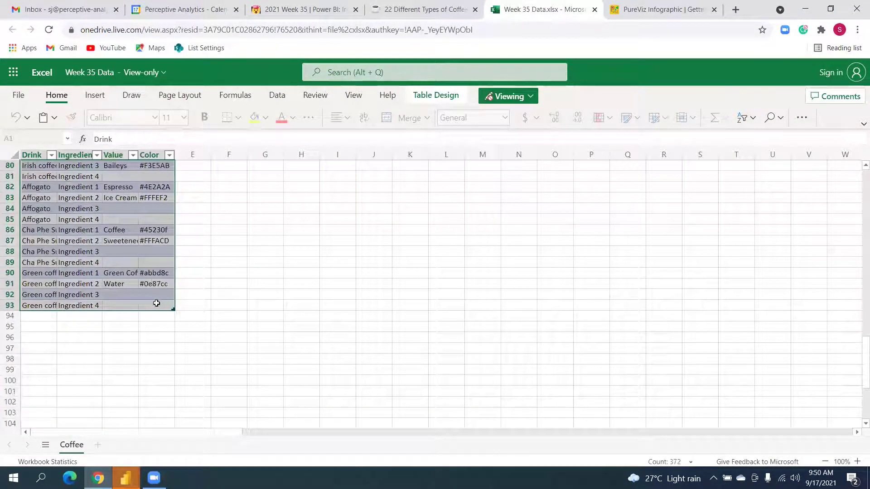
key(ctrl+c)
click(132, 469)
click(181, 431)
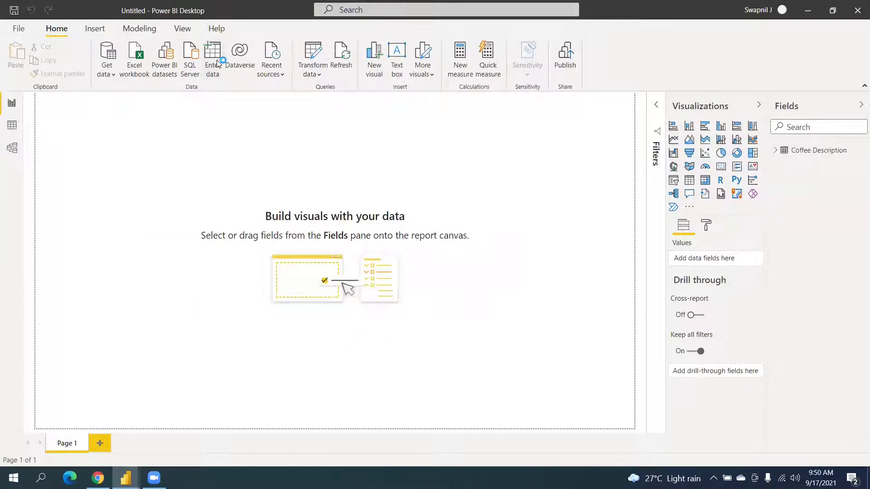
Create a table by pasting the copied data with its headers from the first column header, name it Ingredients and load it
click(218, 64)
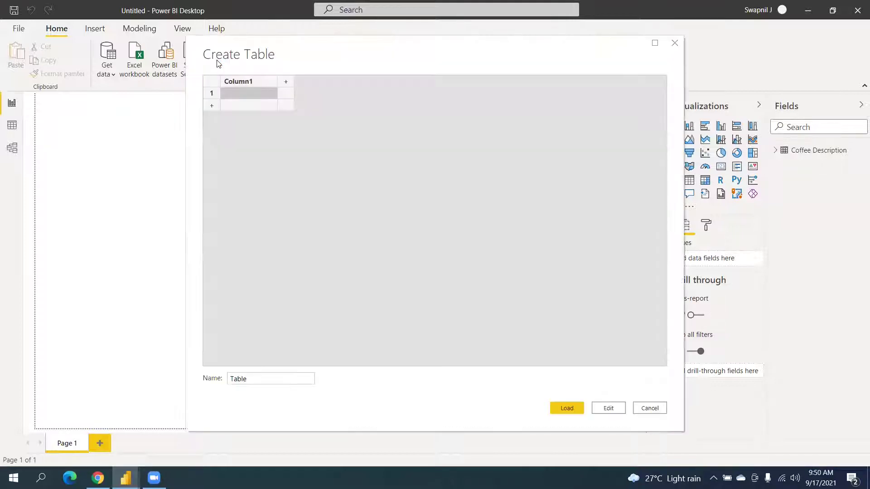
click(252, 82)
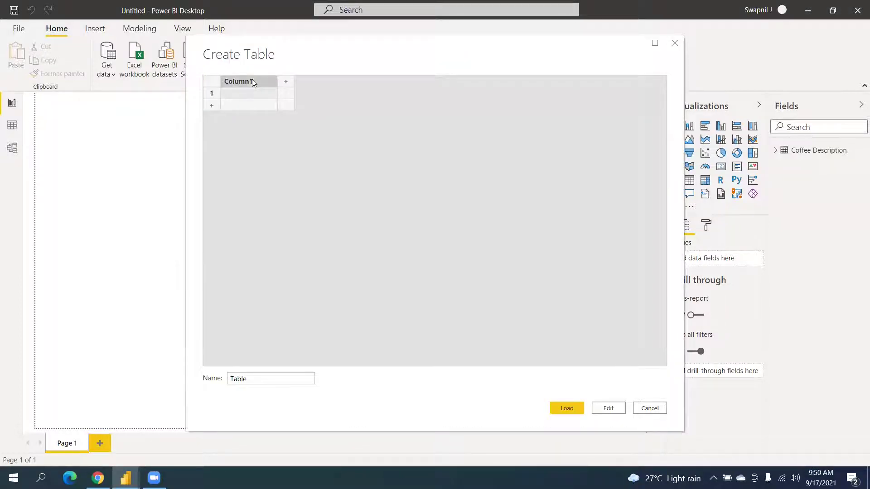
key(ctrl+v)
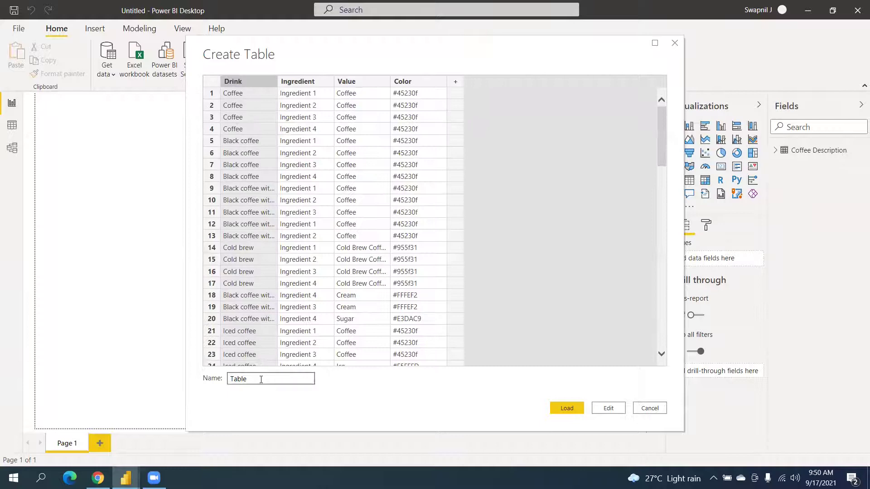
double_click(261, 378)
text(Ingredients)
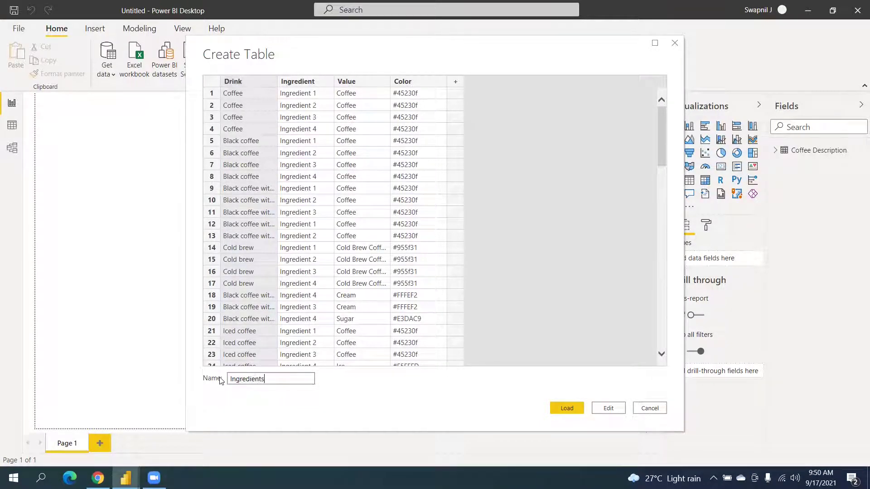
click(570, 409)
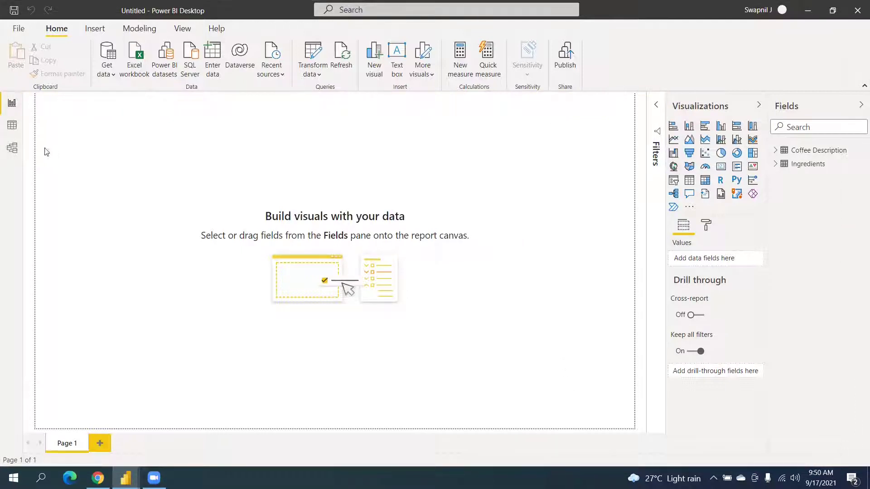
View the Coffee Description and Ingredients tables' data, and relate Drink in Ingredients to Coffee in Coffee Description in the model
click(11, 125)
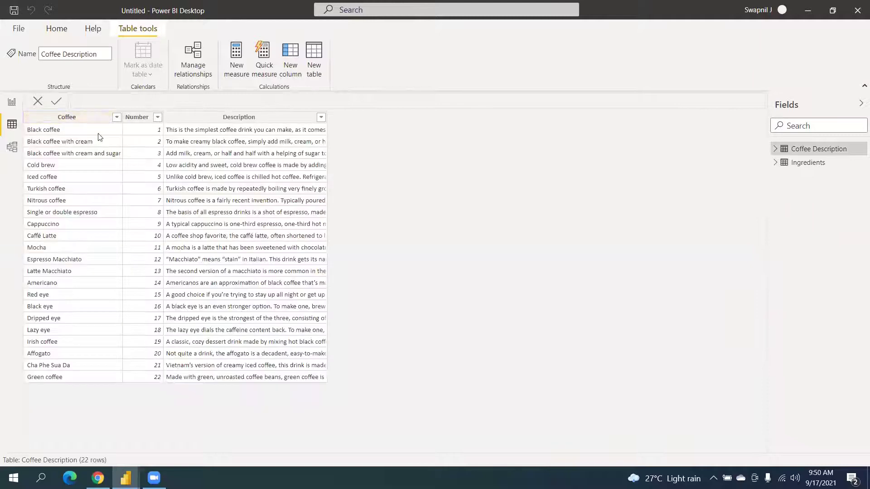
click(802, 163)
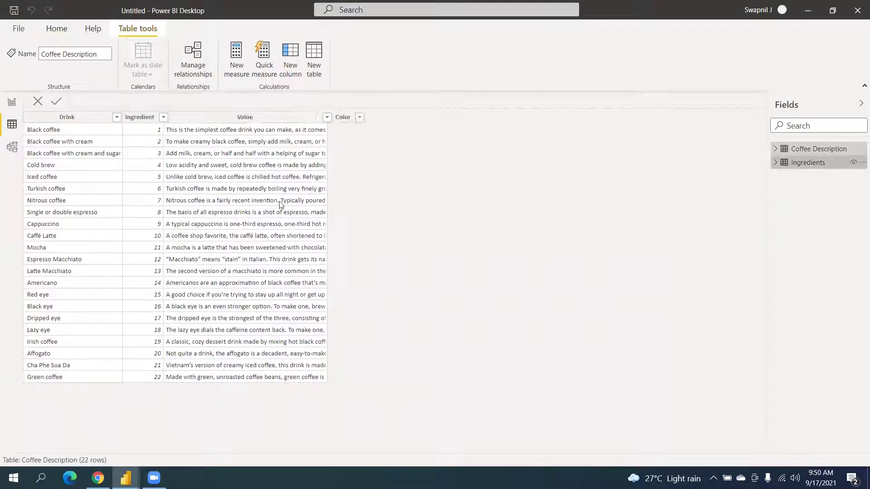
click(12, 152)
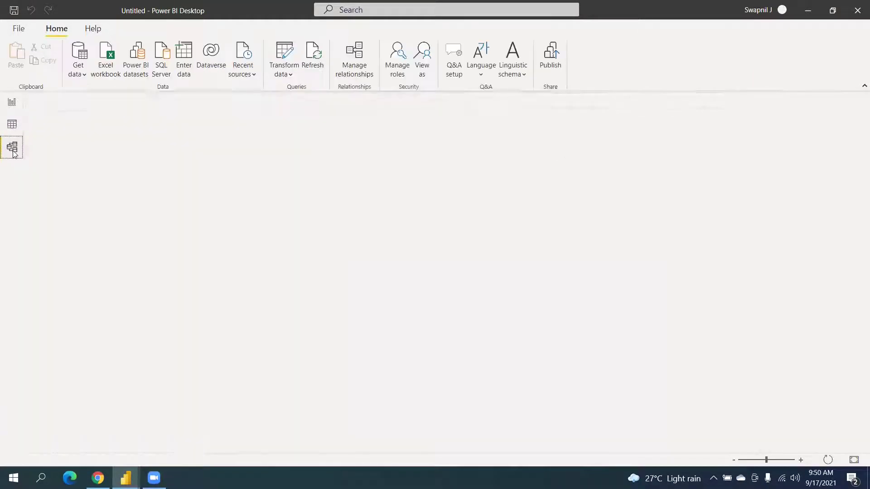
drag(322, 180, 105, 167)
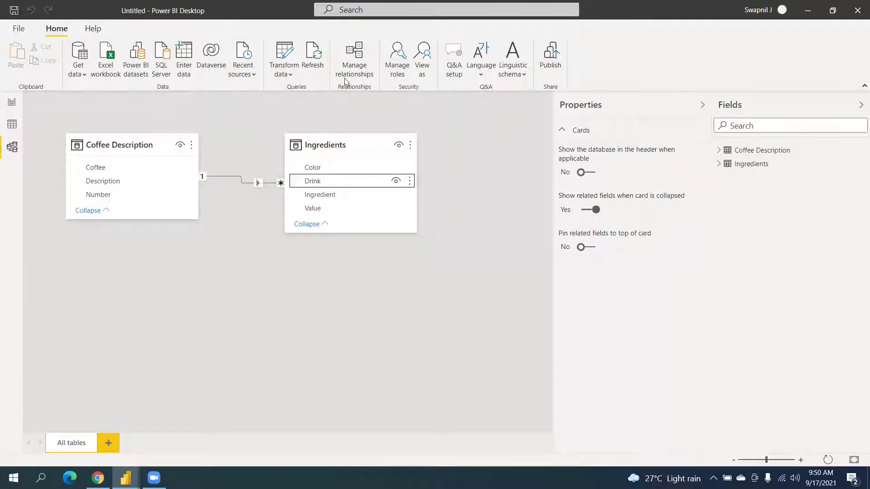
Set the cross filter direction of the Ingredients–Coffee Description relationship to Both and return to the report view
click(354, 58)
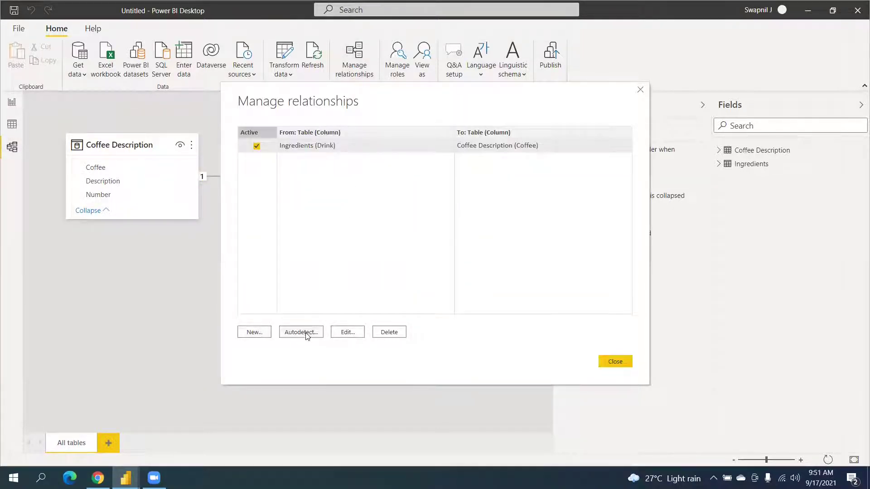
click(345, 332)
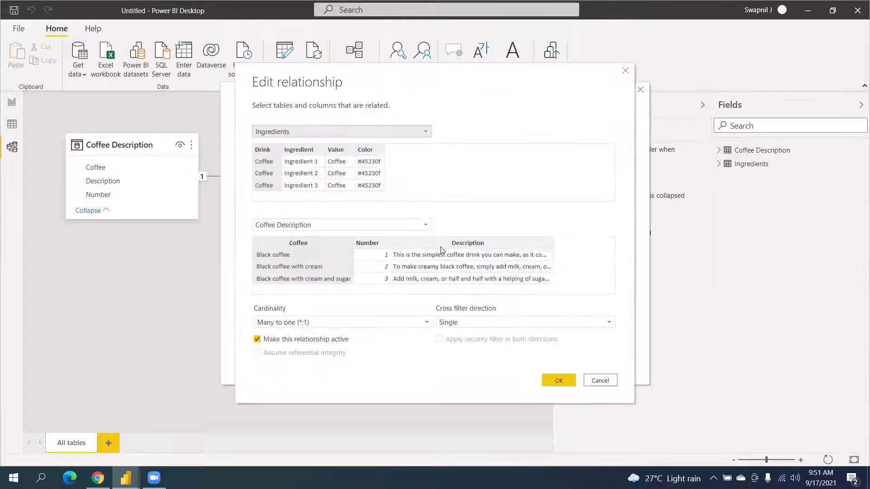
click(505, 323)
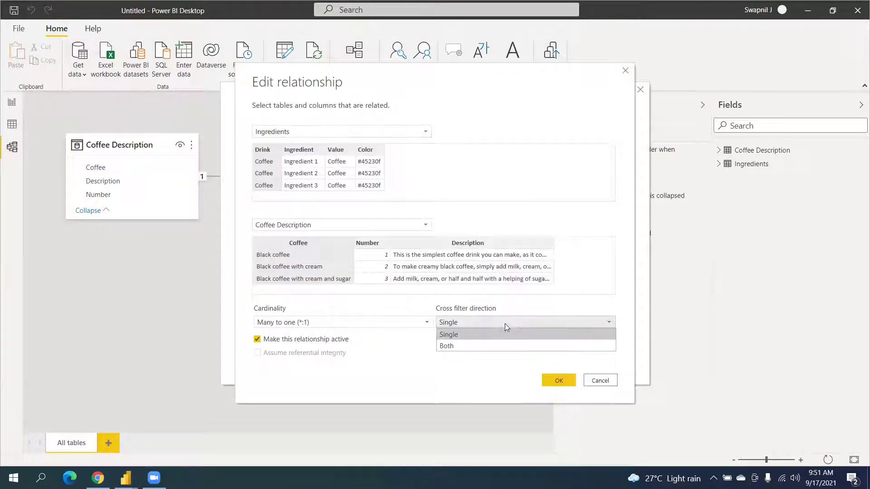
click(493, 346)
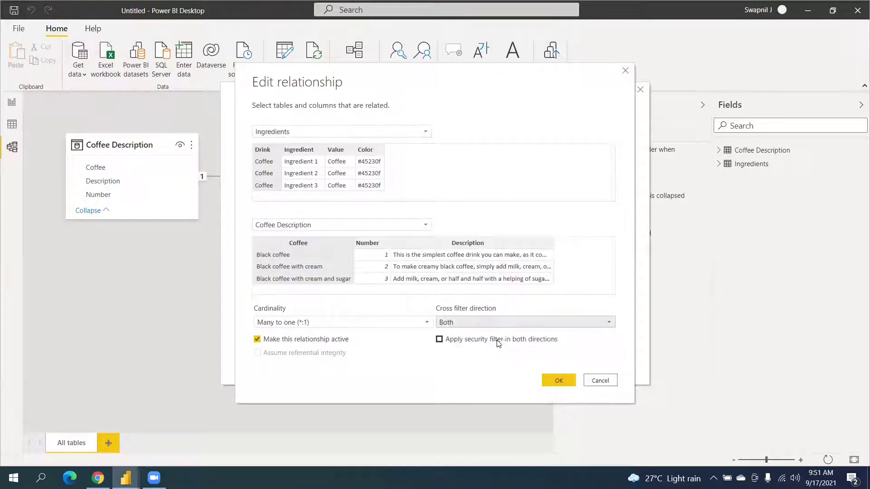
click(559, 381)
click(616, 361)
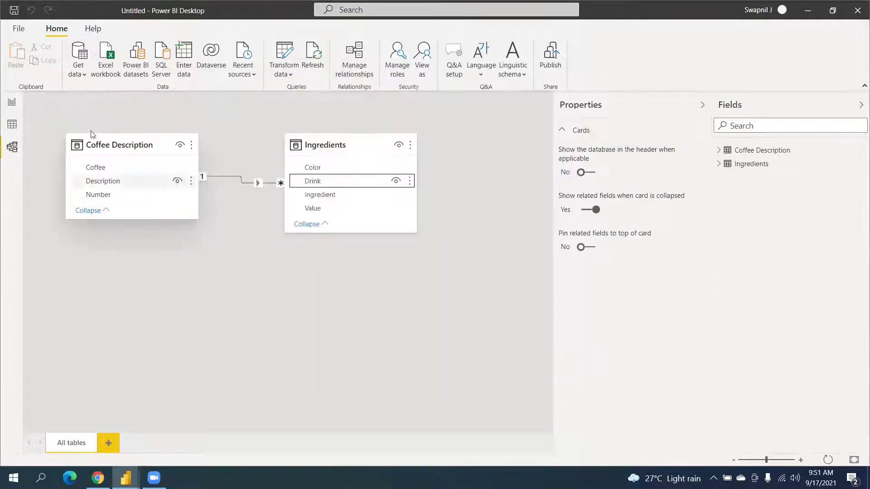
click(12, 104)
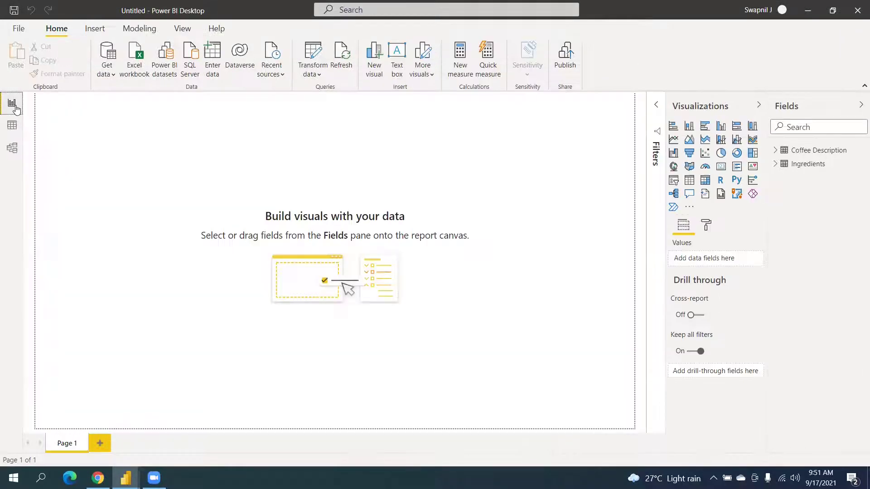
Edit Coffee Description's split-by-delimiter step so the delimiter also takes in the space before each coffee name, check the Ingredients query and apply the changes
click(314, 55)
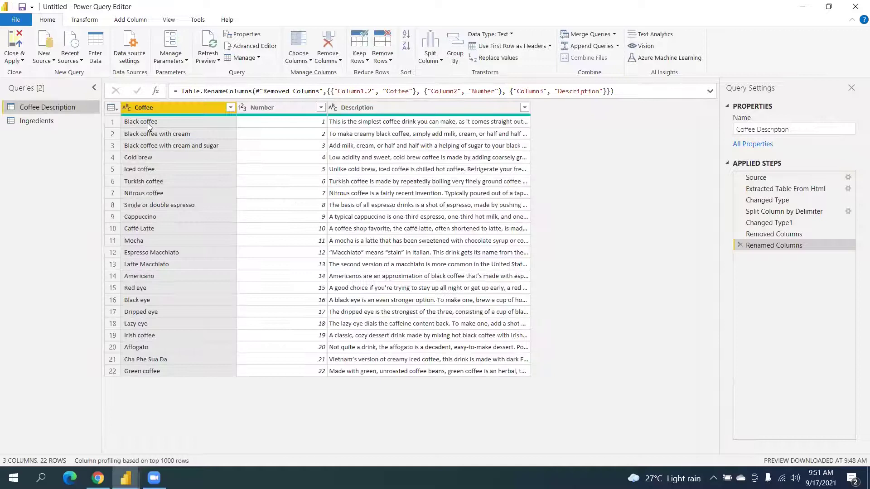
click(148, 124)
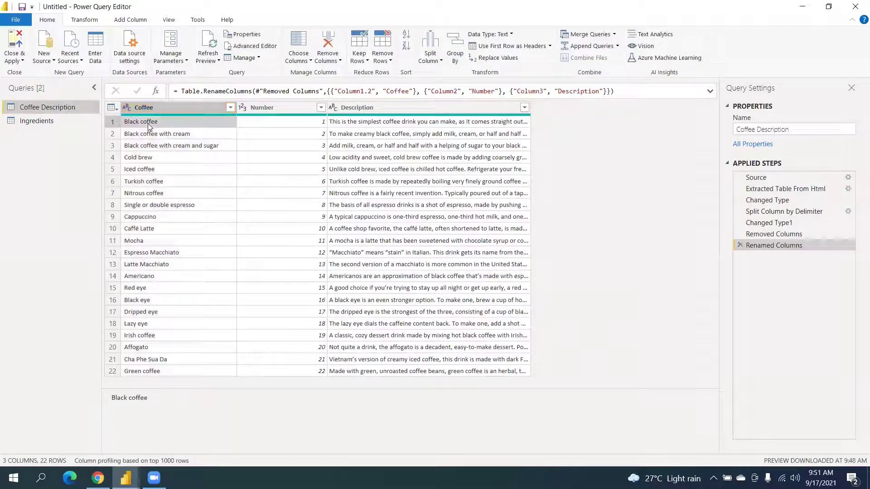
click(109, 397)
double_click(113, 398)
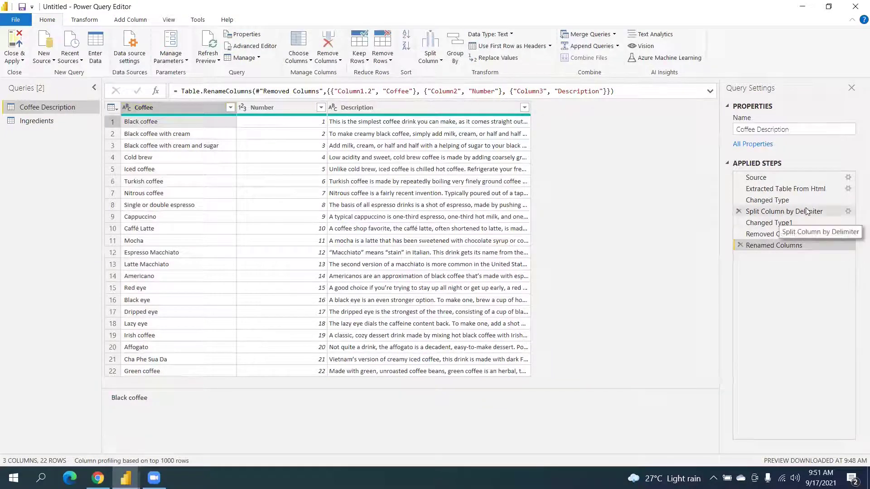
click(807, 211)
click(848, 212)
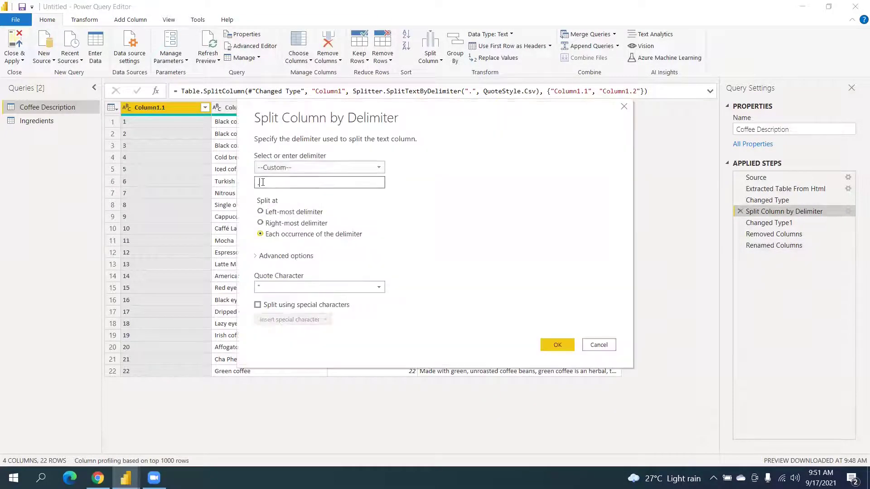
click(556, 346)
click(762, 248)
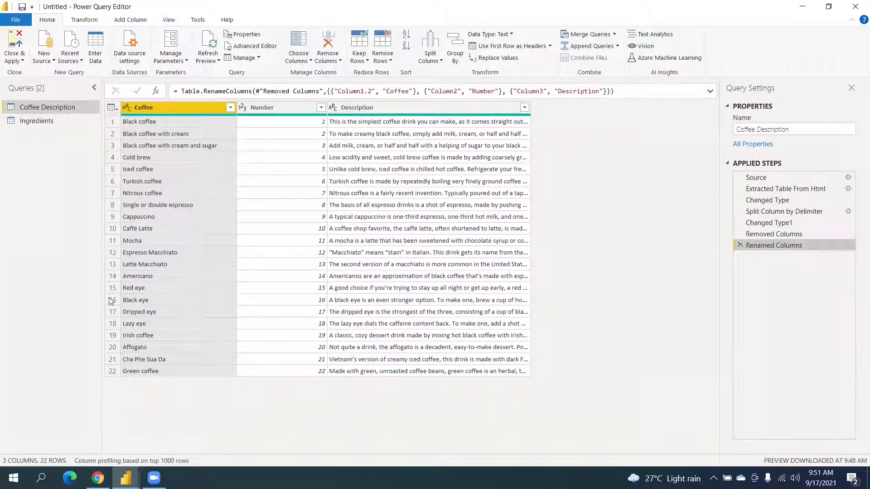
click(33, 122)
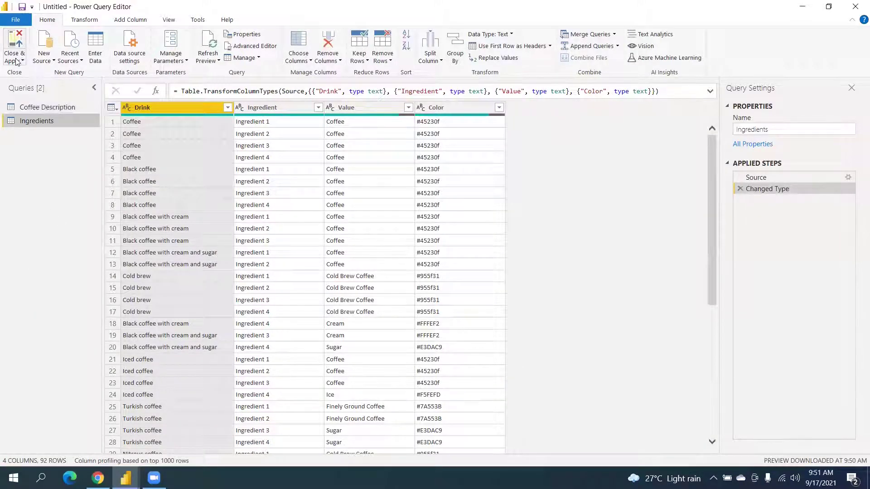
click(16, 60)
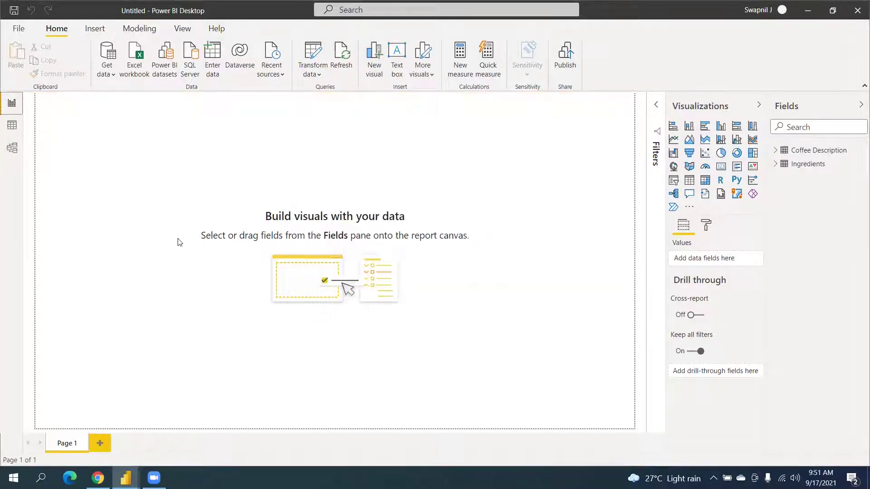
View the finished KKSS report and read the PureViz Infographic documentation in Chrome on importing a PowerPoint design as an SVG
mouse_move(126, 477)
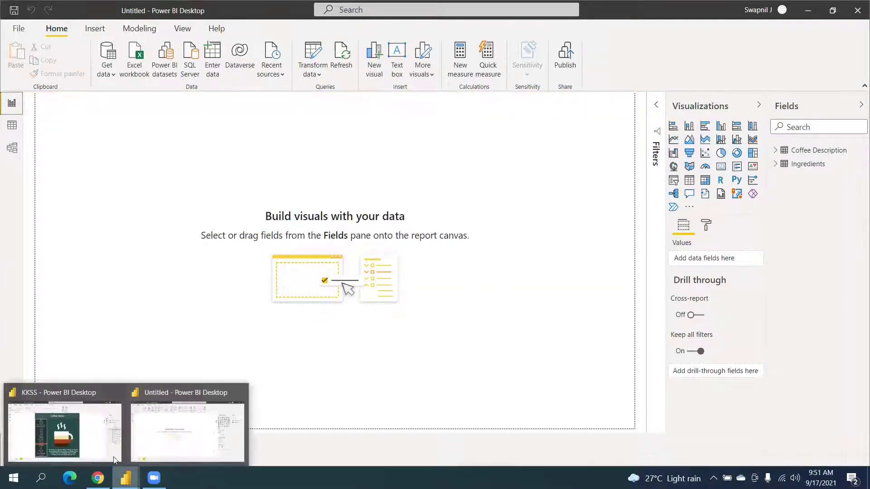
click(93, 431)
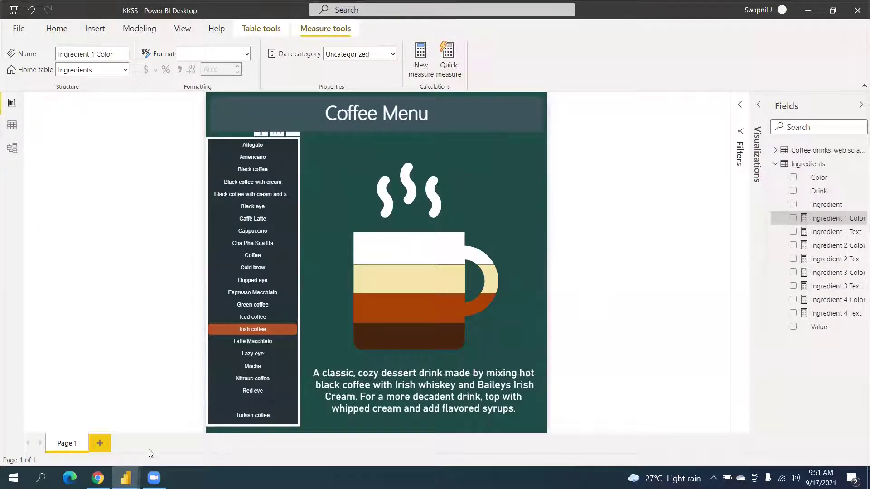
click(98, 478)
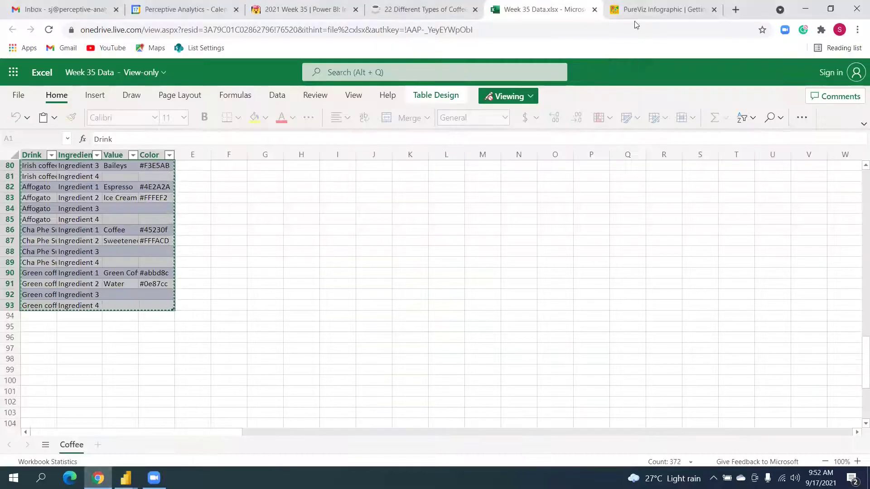
key(ctrl+Tab)
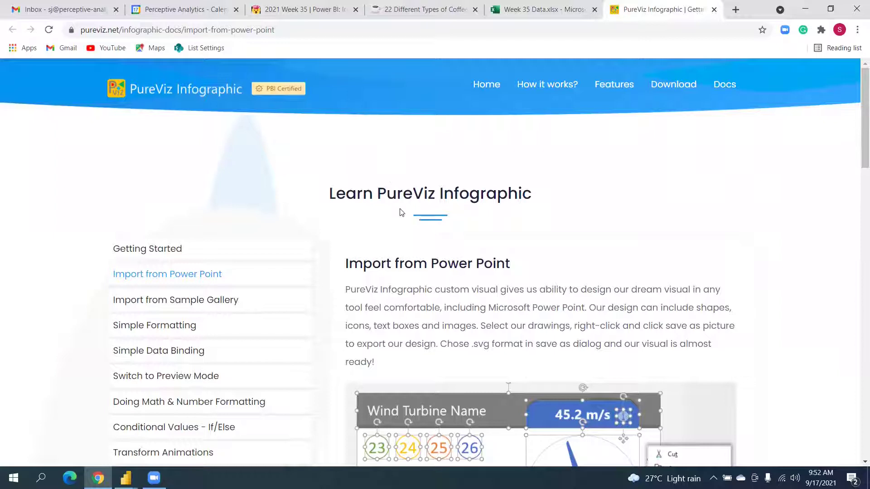
scroll(387, 223, down, 1)
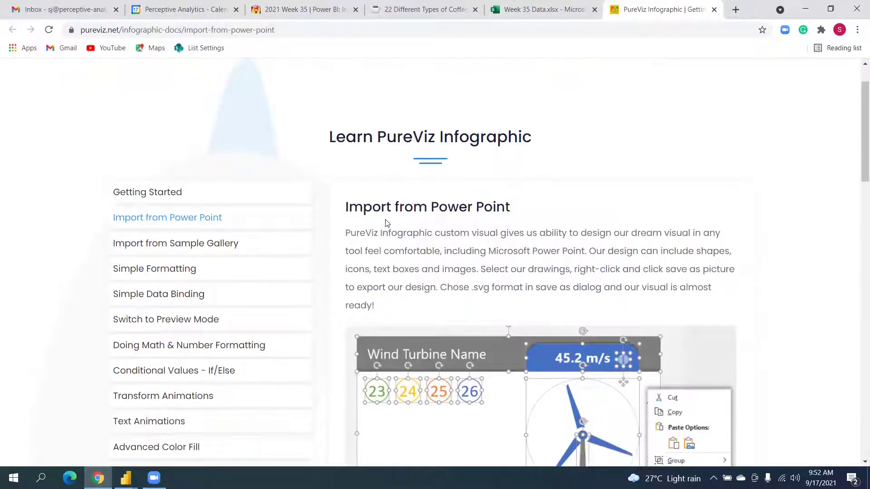
scroll(387, 226, down, 2)
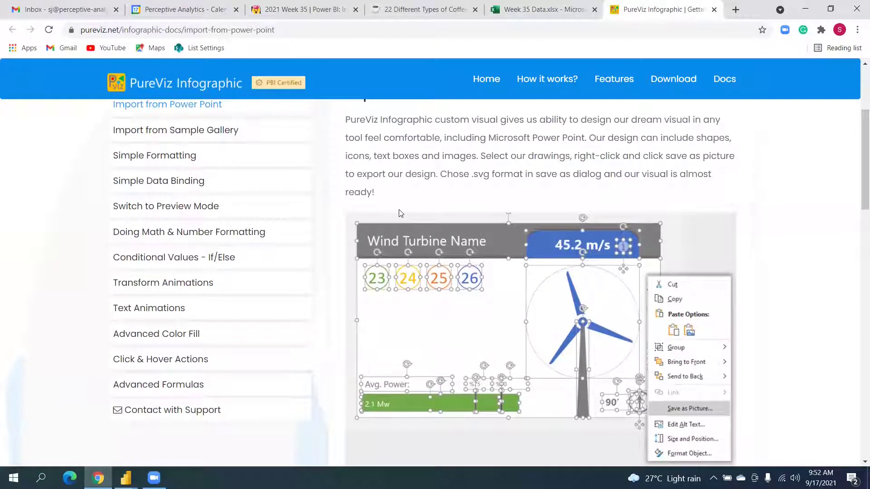
scroll(402, 216, up, 1)
scroll(405, 222, down, 1)
scroll(408, 227, up, 1)
scroll(409, 231, down, 1)
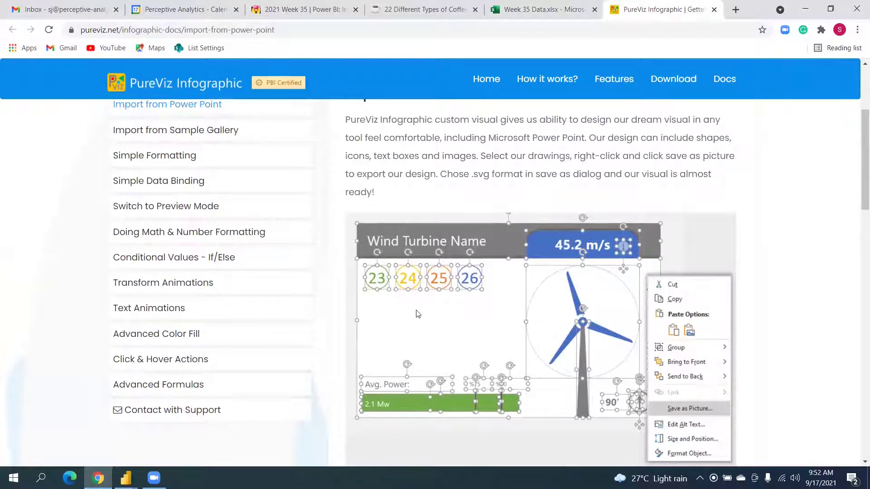
scroll(418, 314, down, 1)
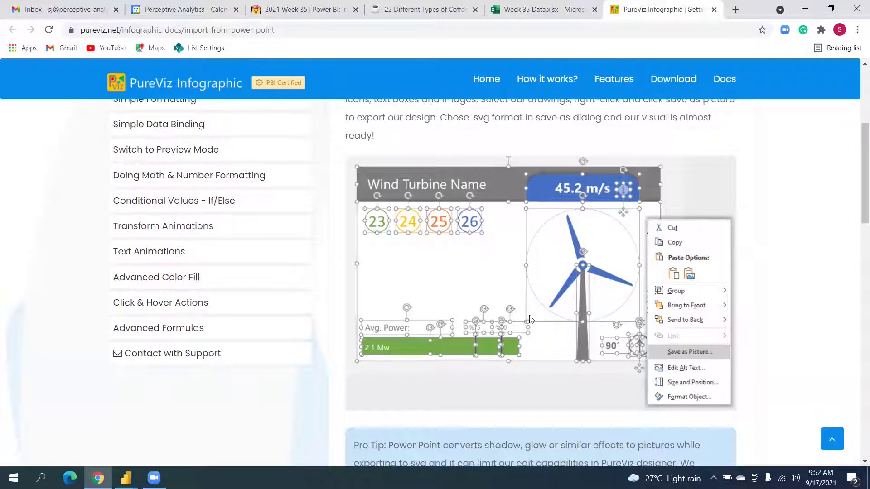
scroll(498, 331, down, 4)
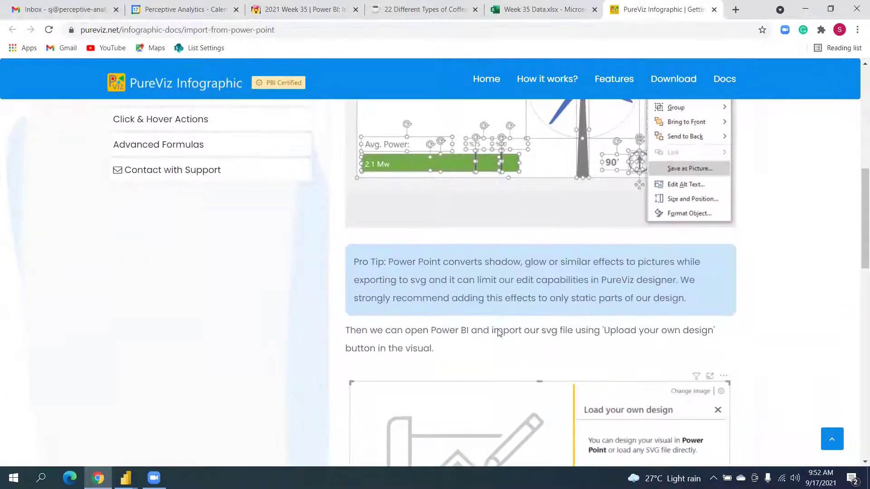
scroll(498, 332, down, 3)
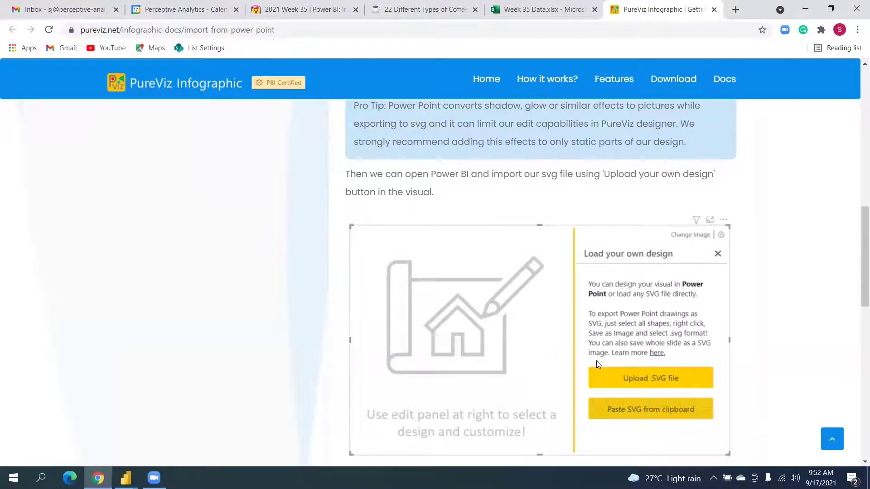
scroll(596, 361, up, 2)
scroll(589, 353, down, 2)
scroll(581, 347, down, 1)
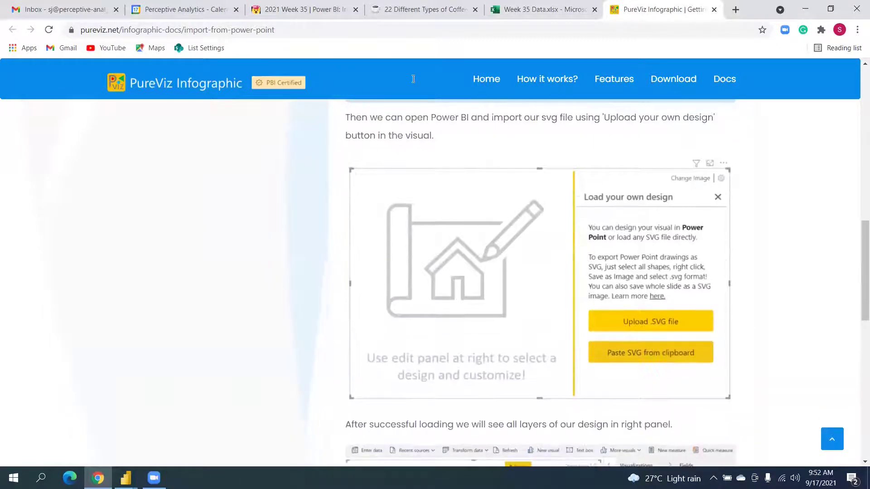
Check the Week 35 challenge requirements and import the PureViz Infographic custom visual from the visuals gallery into the untitled Power BI report
click(333, 9)
scroll(348, 227, down, 6)
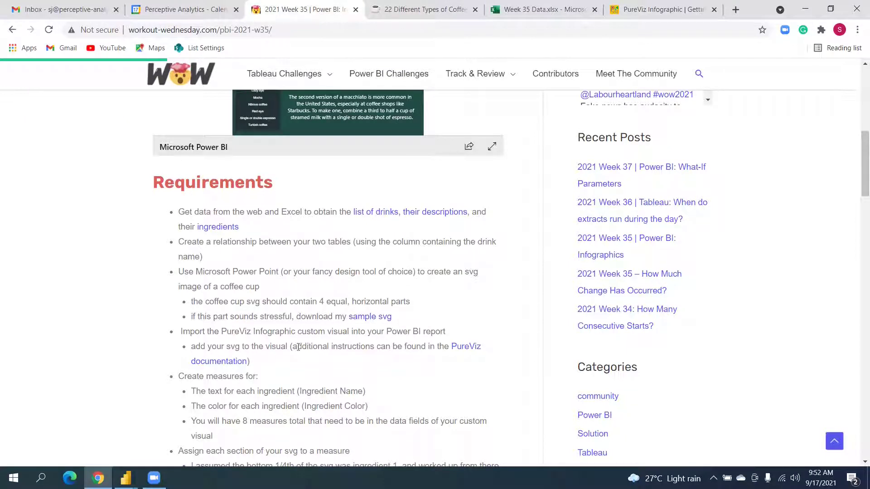
click(125, 478)
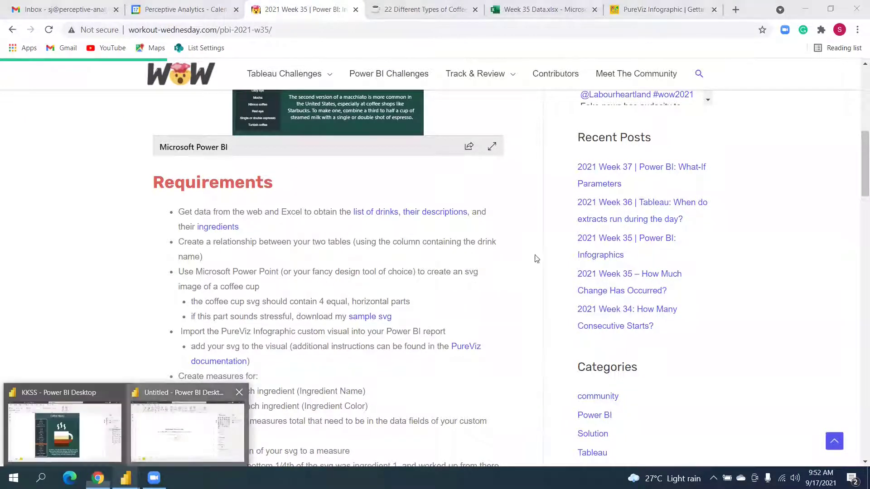
key(alt+Tab)
click(689, 207)
click(715, 210)
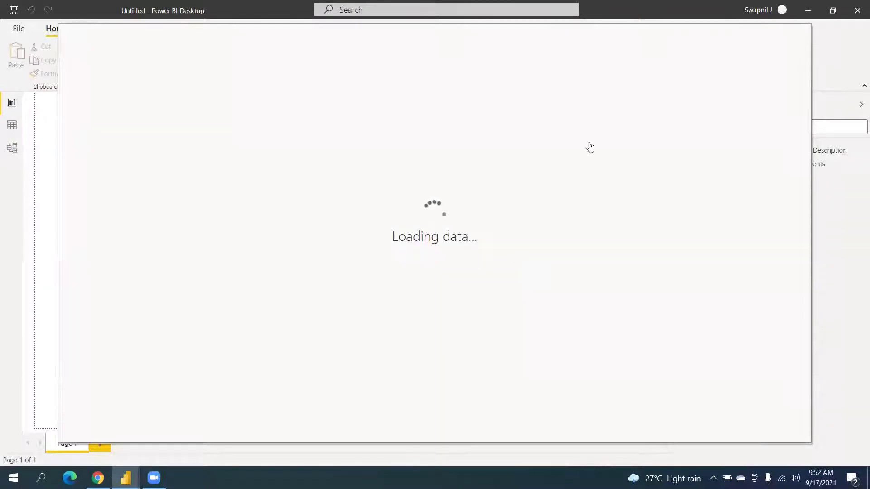
click(748, 71)
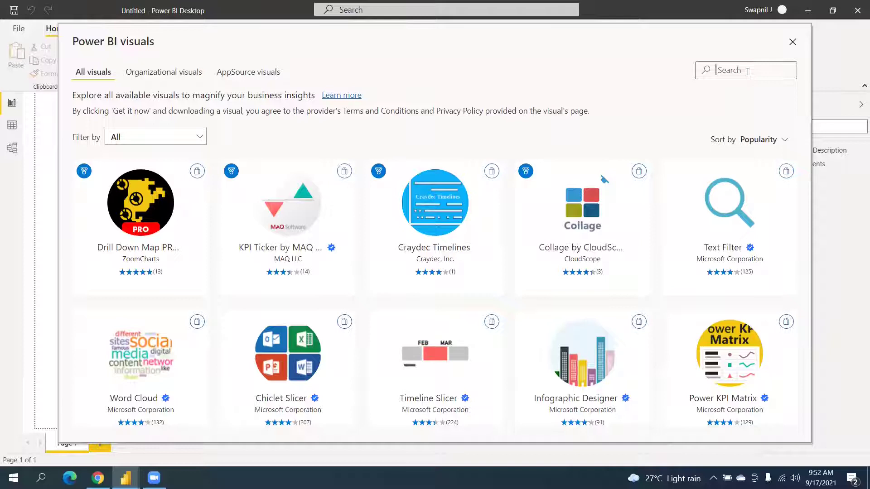
text(Pure)
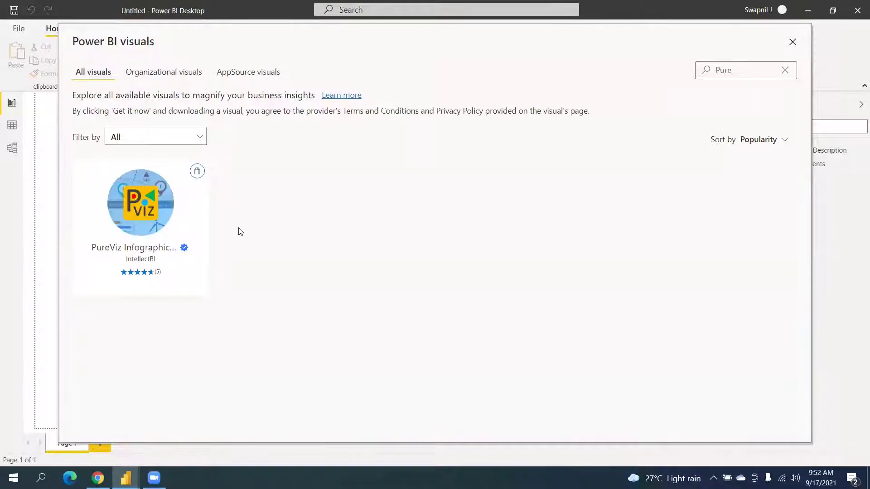
click(109, 228)
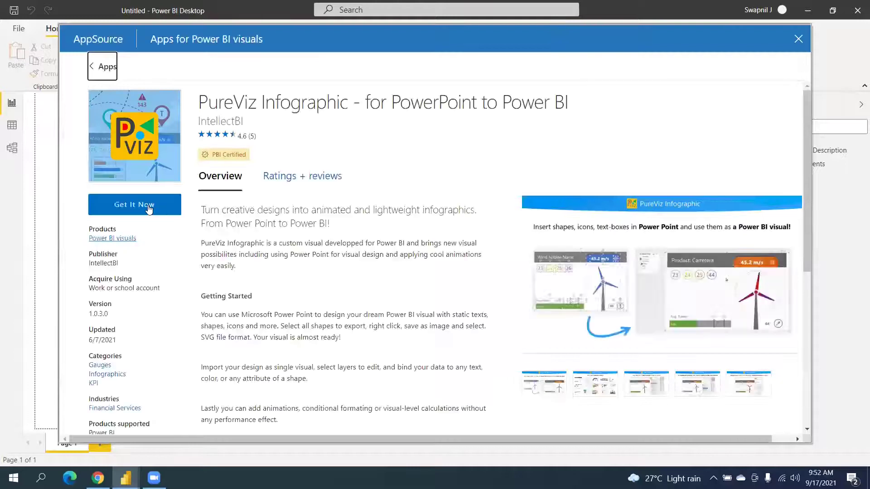
click(148, 207)
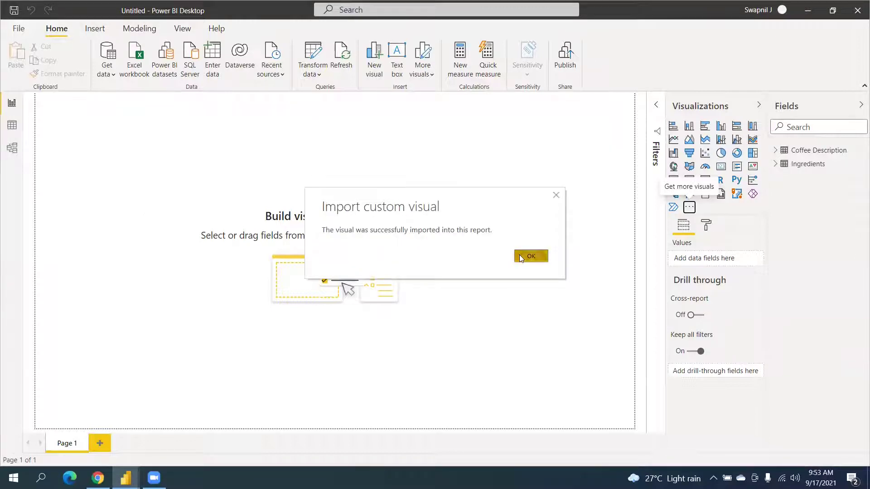
click(518, 256)
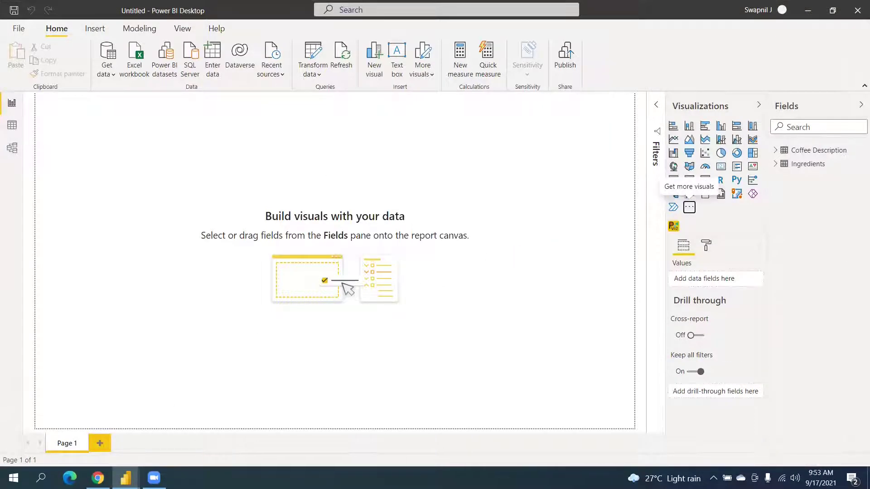
In the finished KKSS report, inspect which visual type and field the drink slicer uses
mouse_move(125, 476)
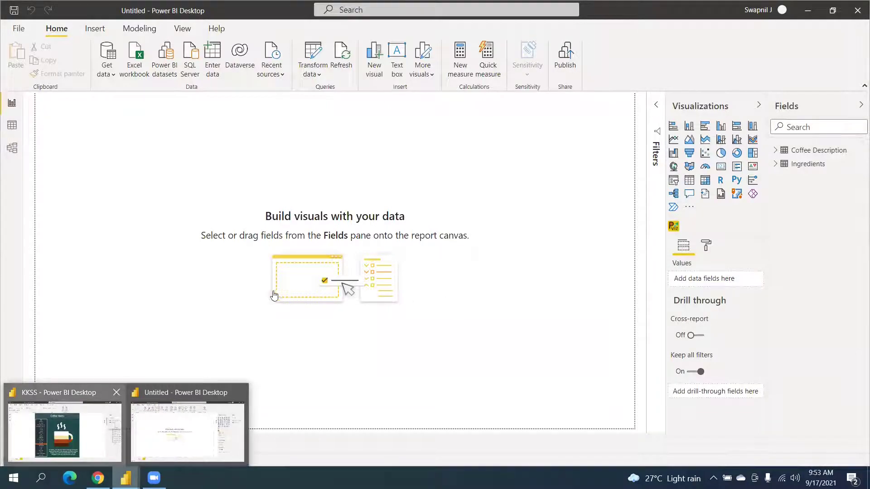
click(97, 412)
click(297, 144)
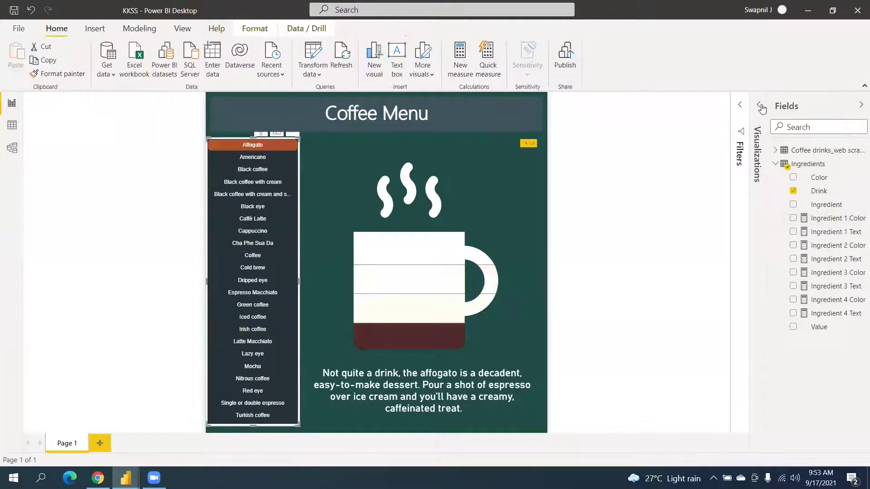
click(761, 150)
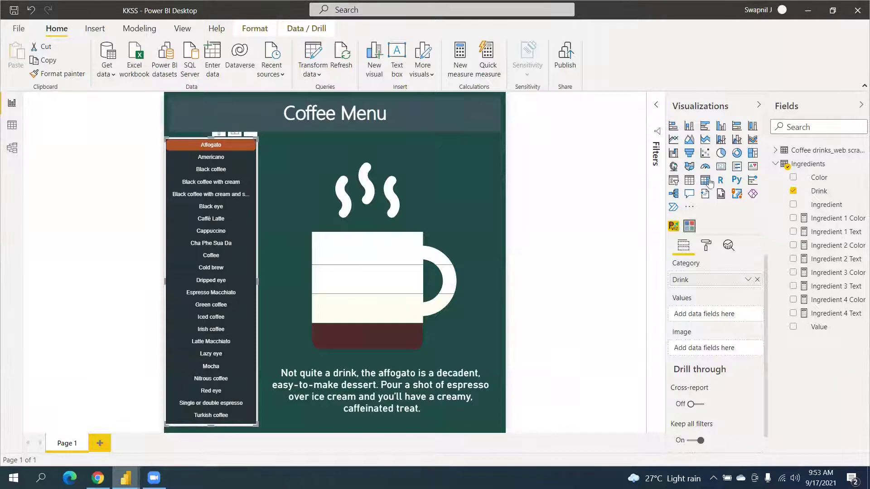
Import the Chiclet Slicer custom visual from the visuals gallery into the untitled report
mouse_move(125, 478)
click(190, 418)
click(689, 207)
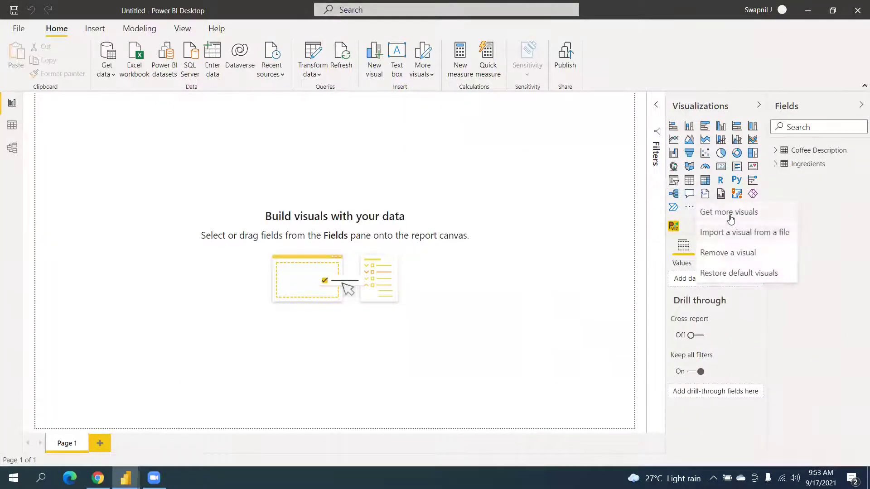
click(730, 213)
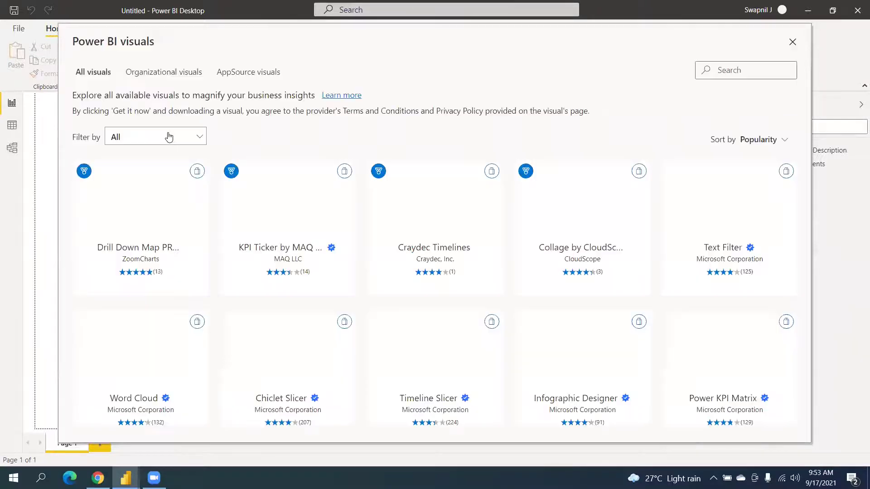
click(732, 76)
text(chic)
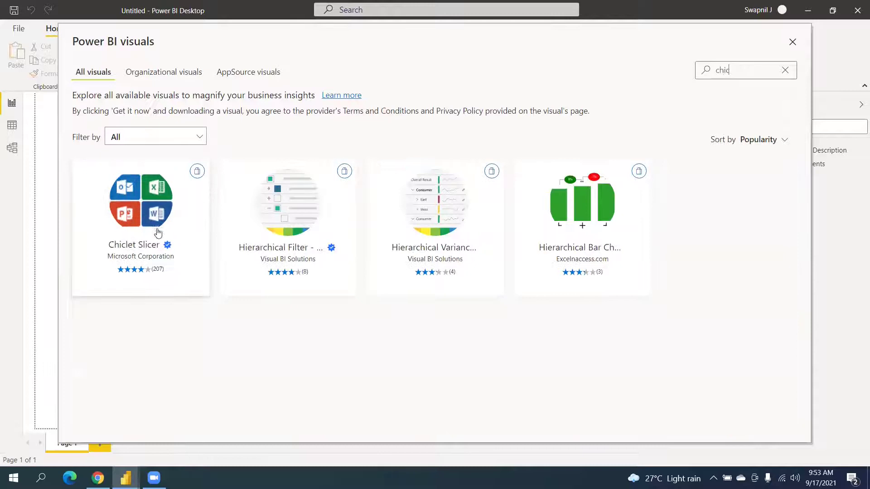
click(189, 205)
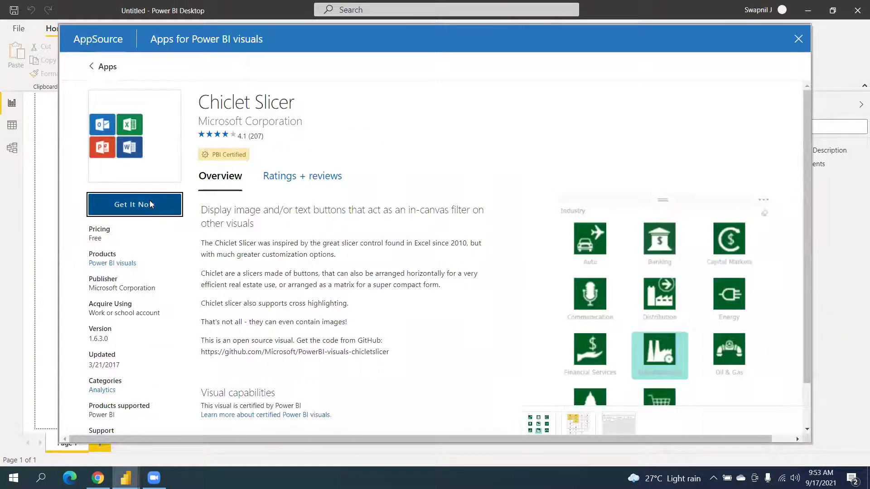
click(150, 204)
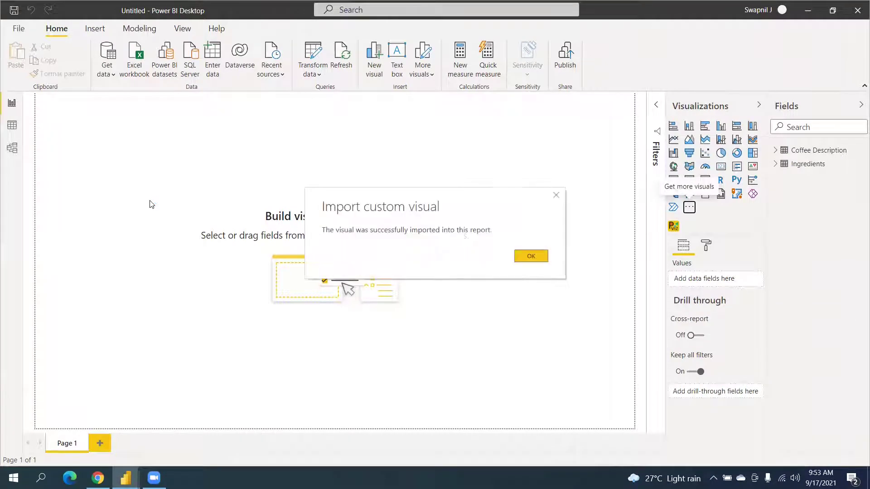
click(532, 255)
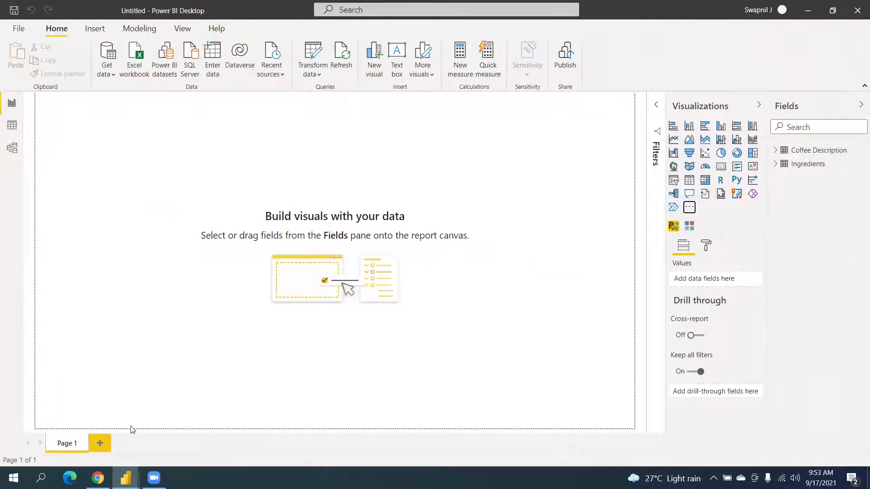
Compare with the KKSS report, and add an enlarged PureViz Infographic visual to the blank page of the untitled report
mouse_move(126, 478)
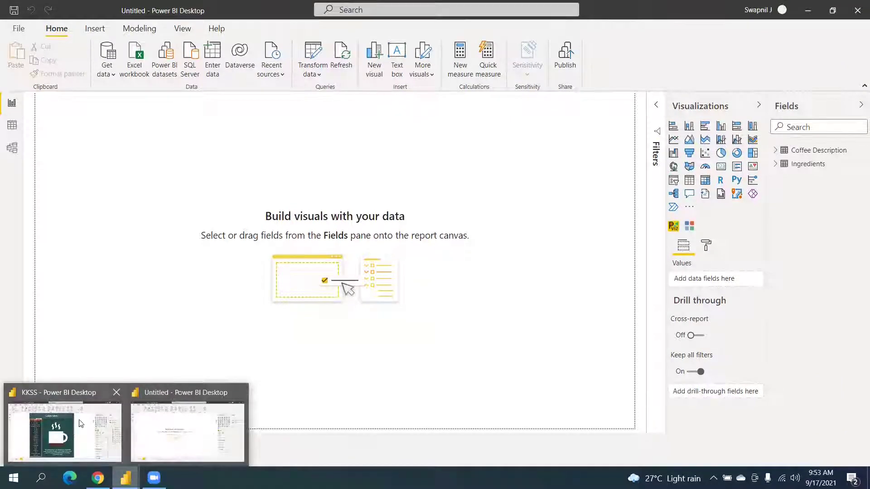
click(70, 427)
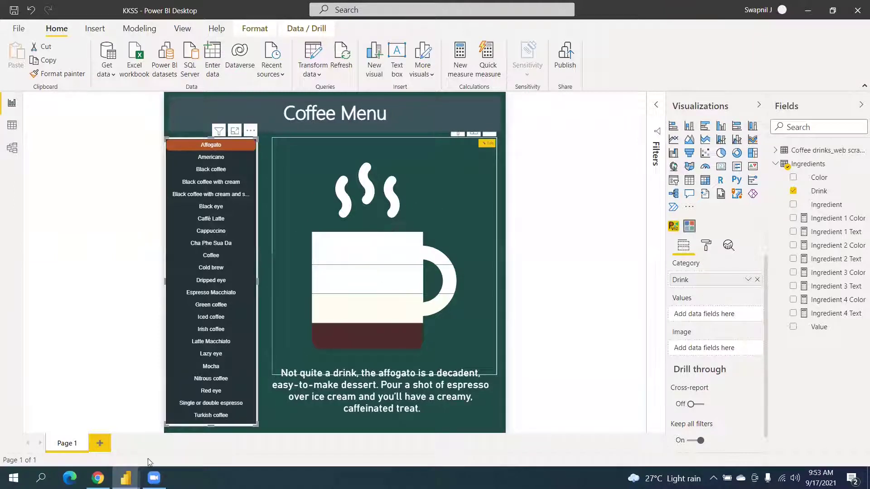
click(183, 436)
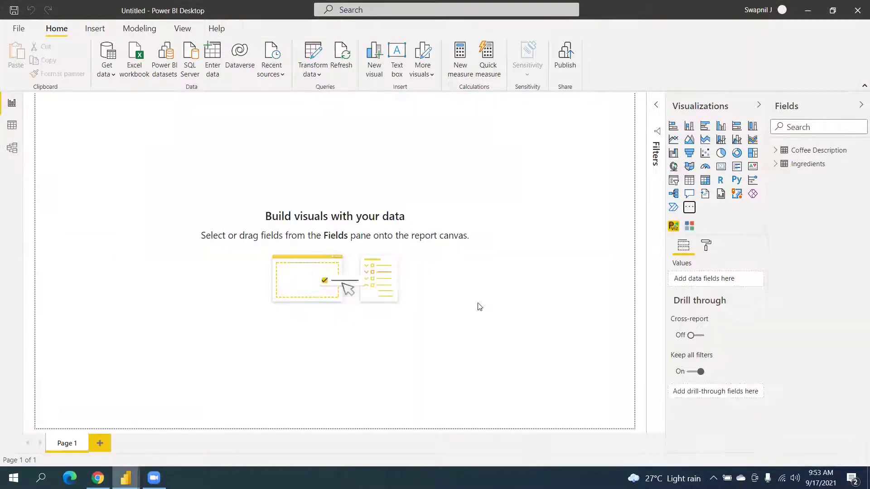
click(674, 226)
drag(140, 211, 291, 371)
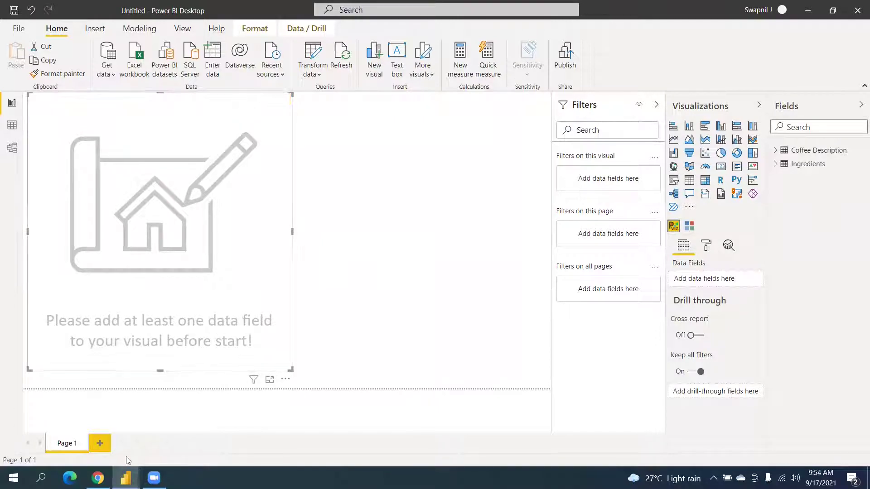
In the KKSS report, inspect the coffee cup visual's data fields and display the formula of the Ingredient 1 Color measure
mouse_move(127, 471)
click(85, 435)
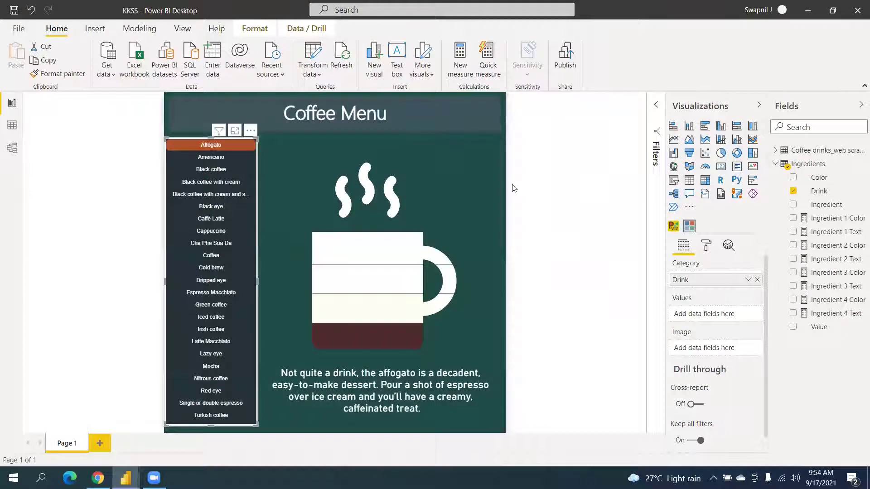
click(495, 226)
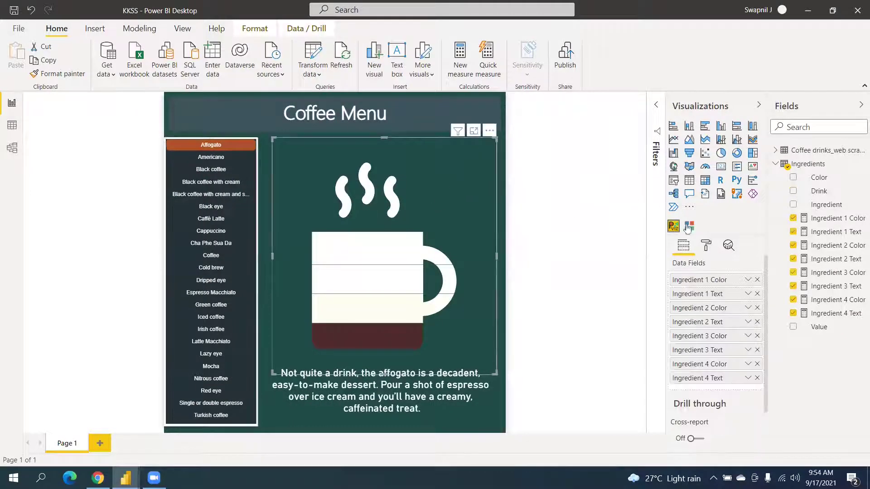
click(830, 220)
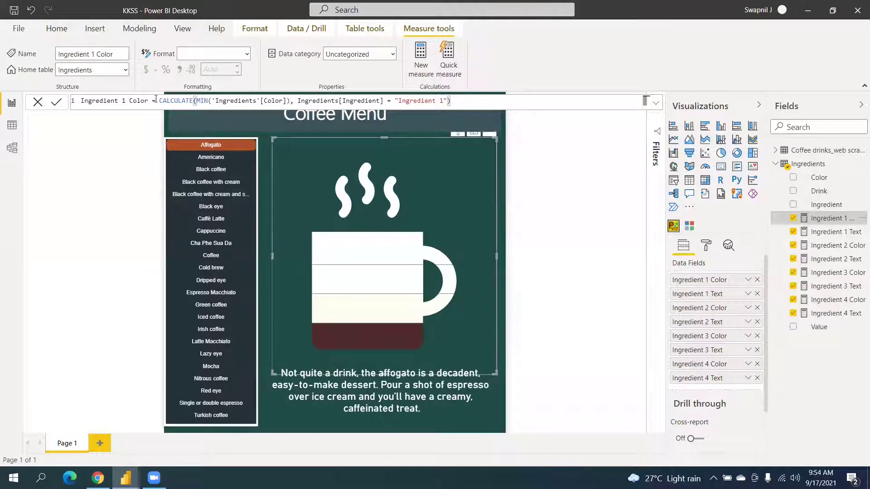
Compare the formulas of the Ingredient 1 Text and Ingredient 1 Color measures, and copy the whole Ingredient 1 Text formula
click(823, 232)
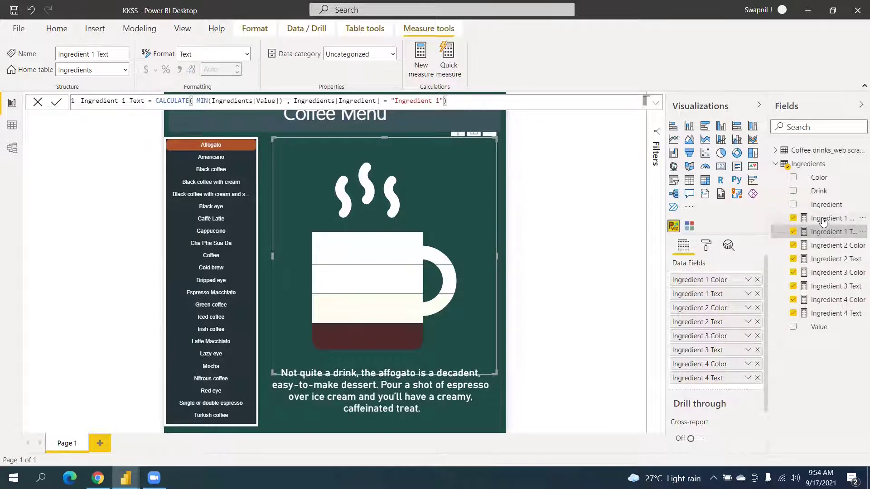
click(825, 218)
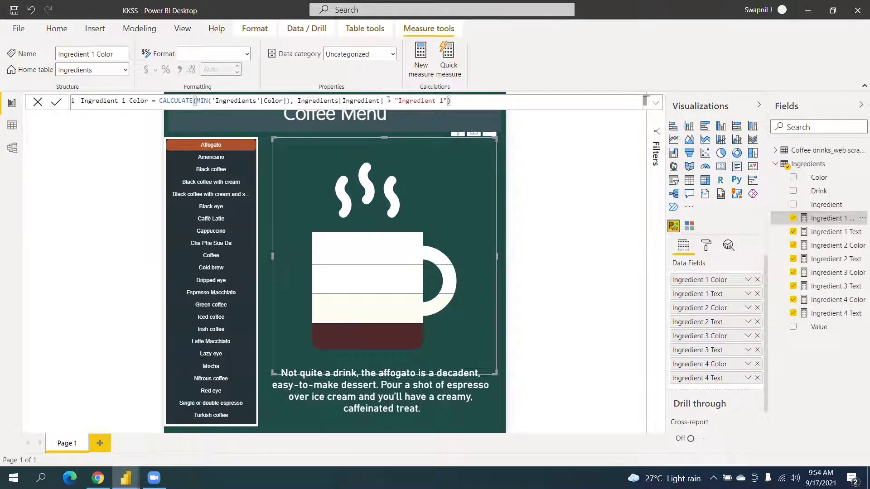
click(826, 232)
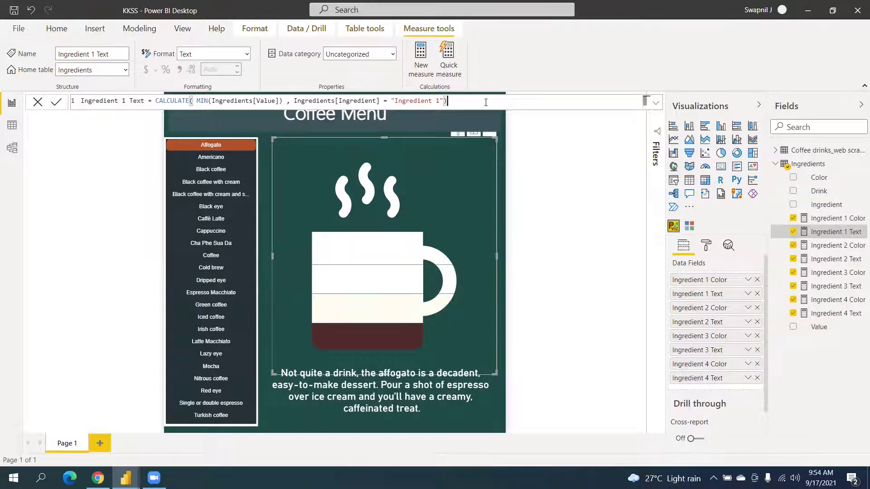
key(ctrl+a)
key(ctrl+c)
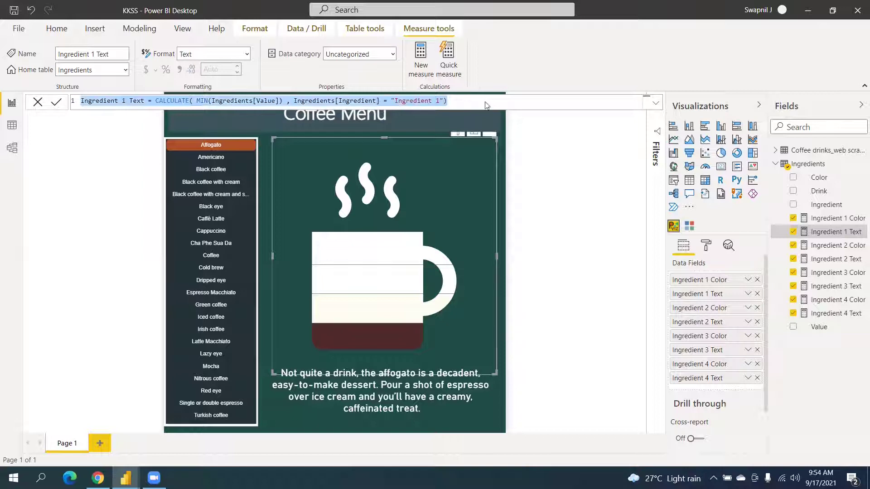
In the untitled report, create the measure Ingredient 1 Text = CALCULATE( MIN(Ingredients[Value]) , Ingredients[Ingredient] = "Ingredient 1") from the copied formula
mouse_move(125, 478)
click(177, 433)
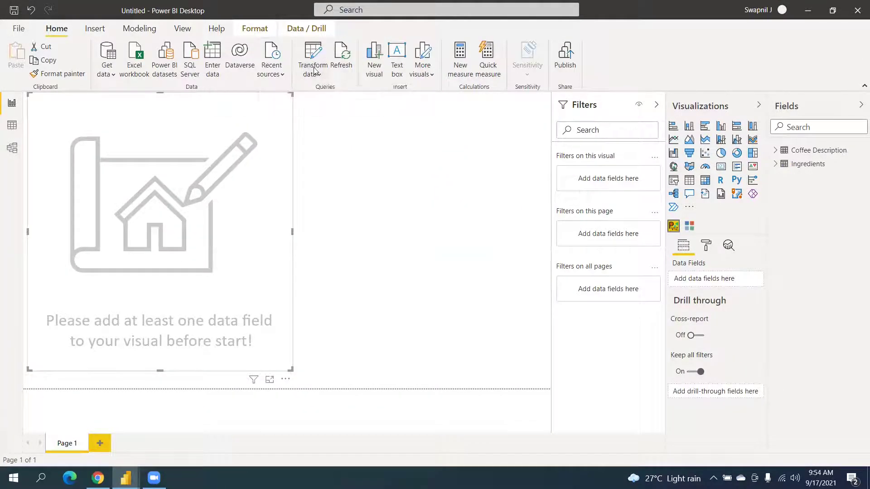
click(460, 55)
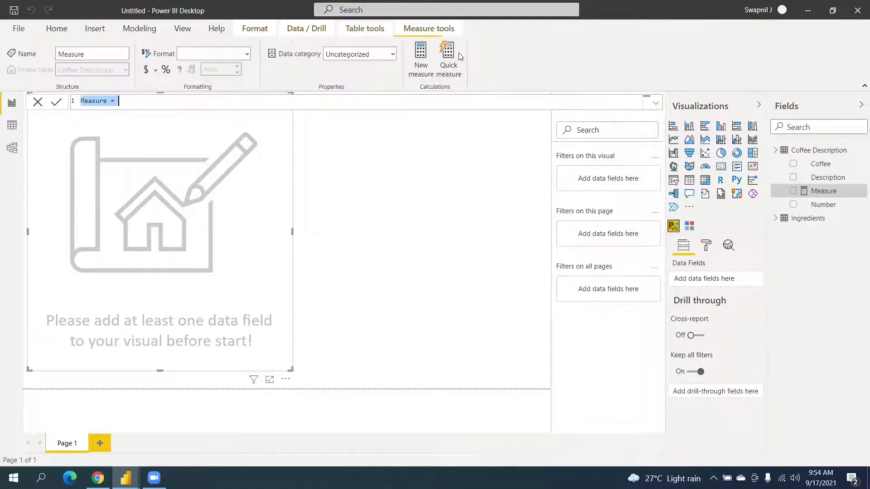
key(ctrl+v)
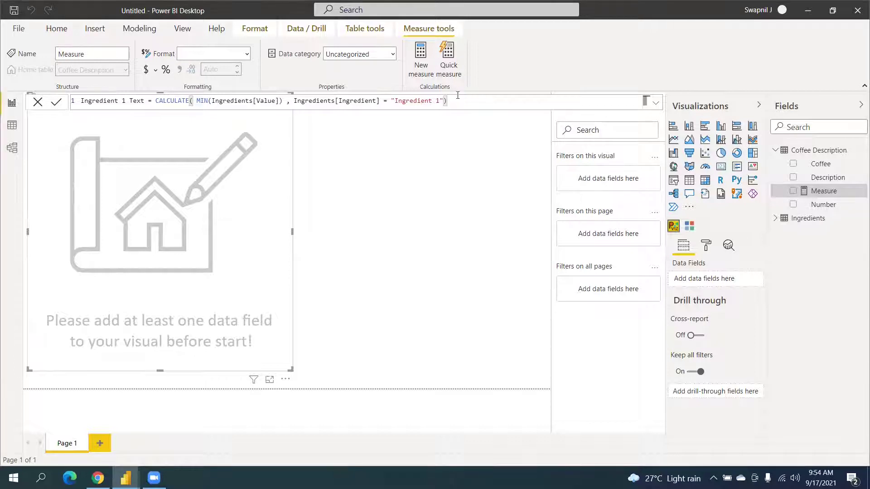
Add a measure Ingredient 2 Text from the copied formula, changing its name and filter value to Ingredient 2
click(422, 54)
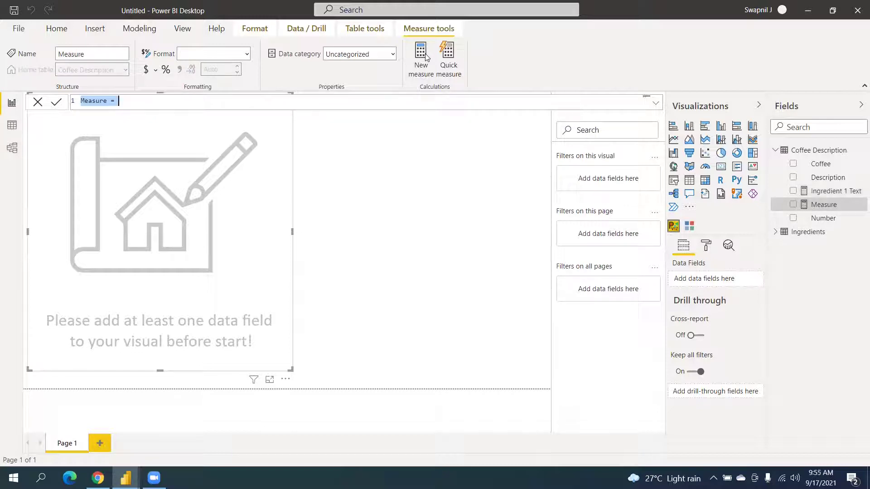
key(ctrl+v)
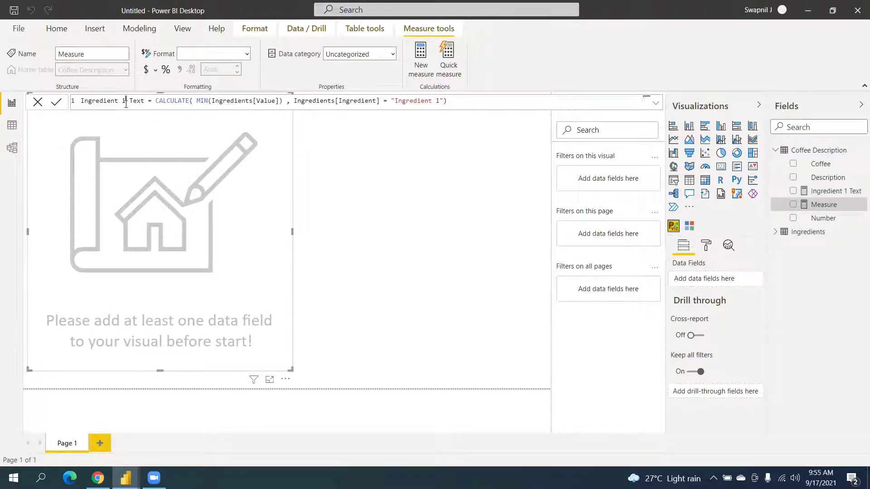
key(BackSpace)
text(2)
click(440, 99)
key(BackSpace)
text(2)
click(457, 99)
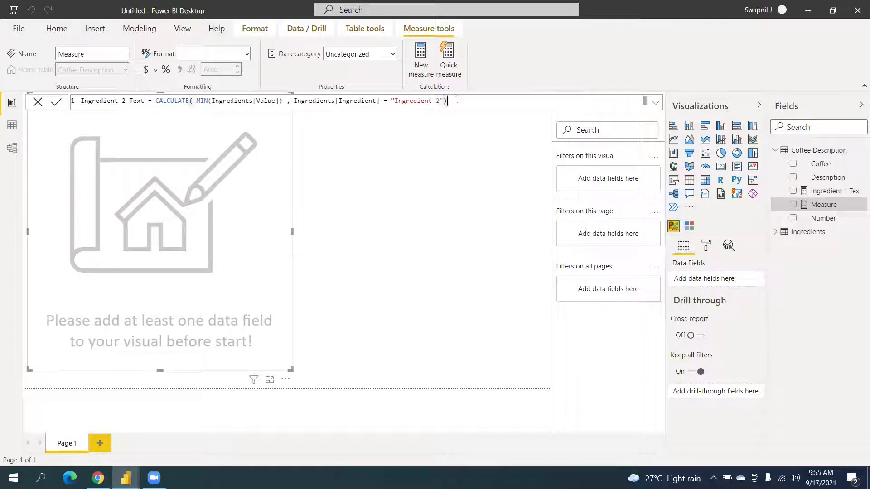
Add a measure Ingredient 3 Text from the copied formula, changing its name and filter value to Ingredient 3
click(421, 53)
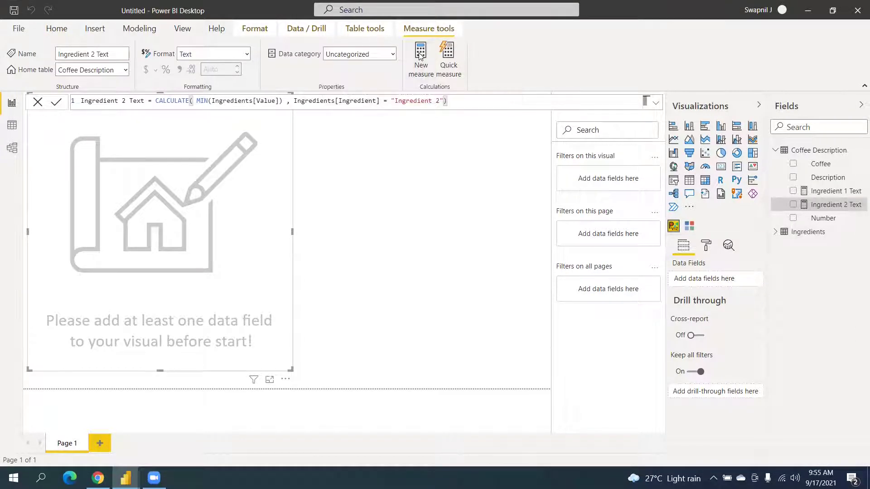
click(425, 72)
key(ctrl+a)
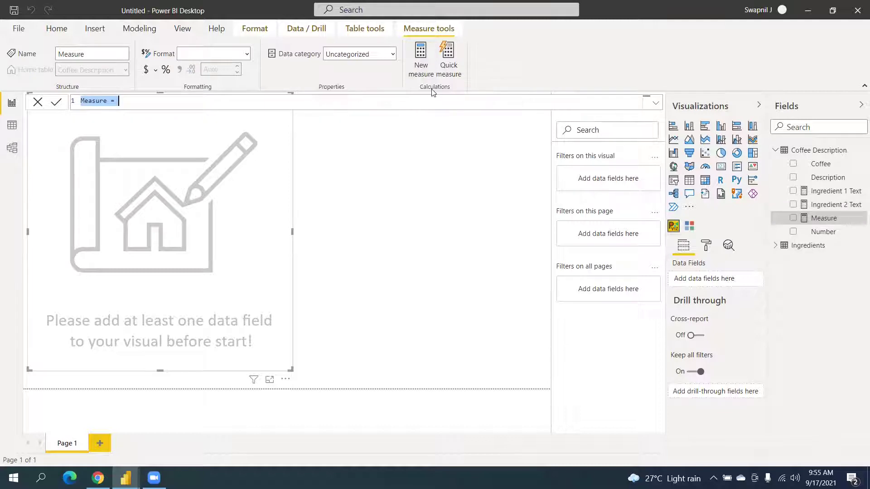
key(ctrl+v)
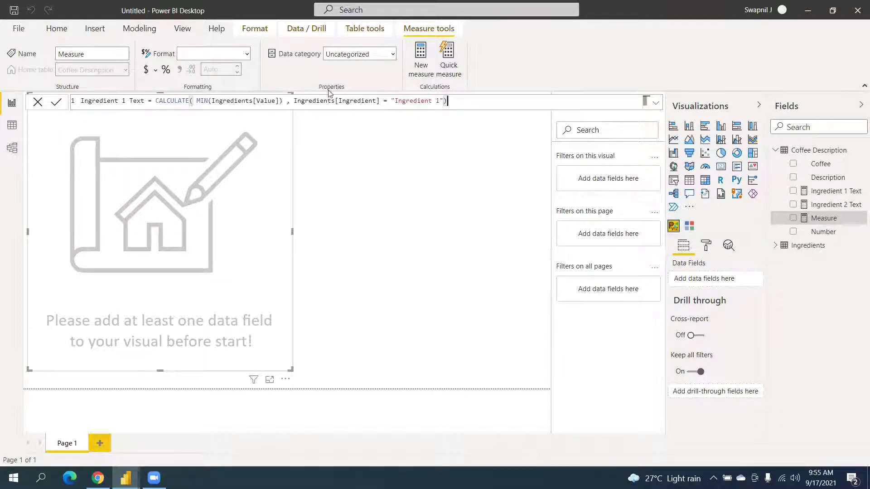
key(Left)
key(Left)
key(BackSpace)
text(2)
key(BackSpace)
text(3)
click(125, 100)
key(BackSpace)
text(3)
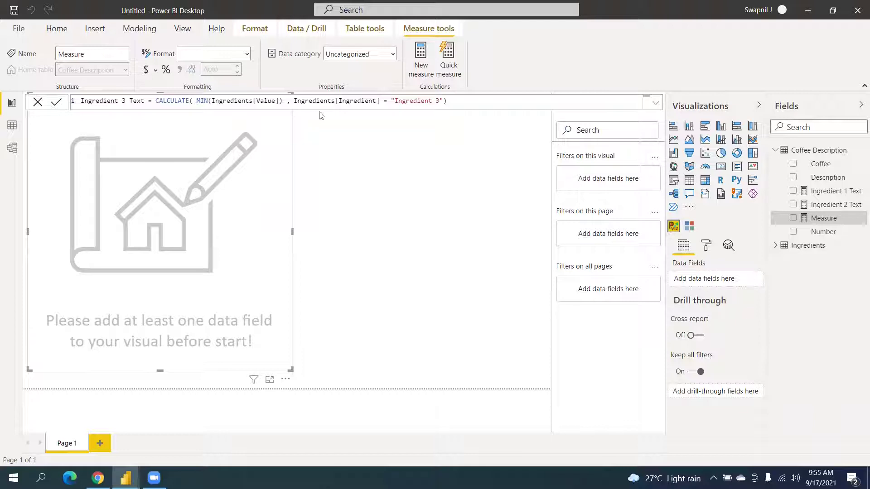
click(452, 101)
Add a measure Ingredient 4 Text from the copied formula, changing its name and filter value to Ingredient 4
click(424, 57)
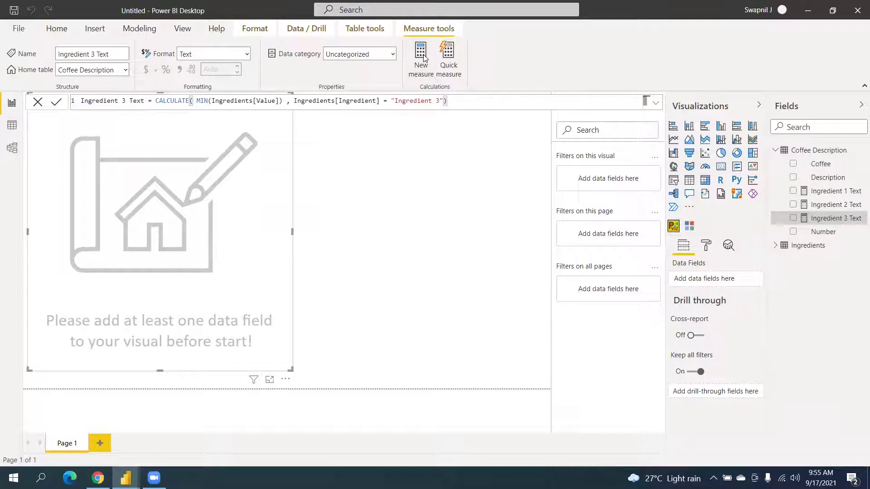
click(425, 57)
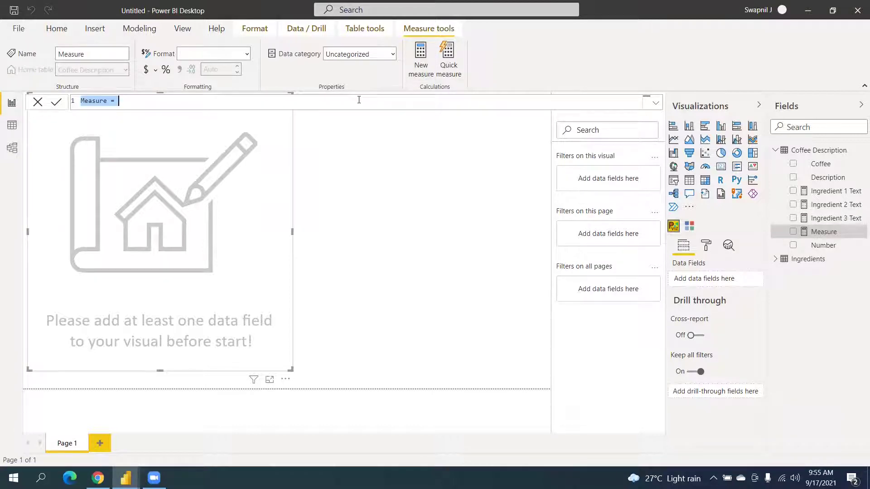
key(ctrl+v)
click(125, 102)
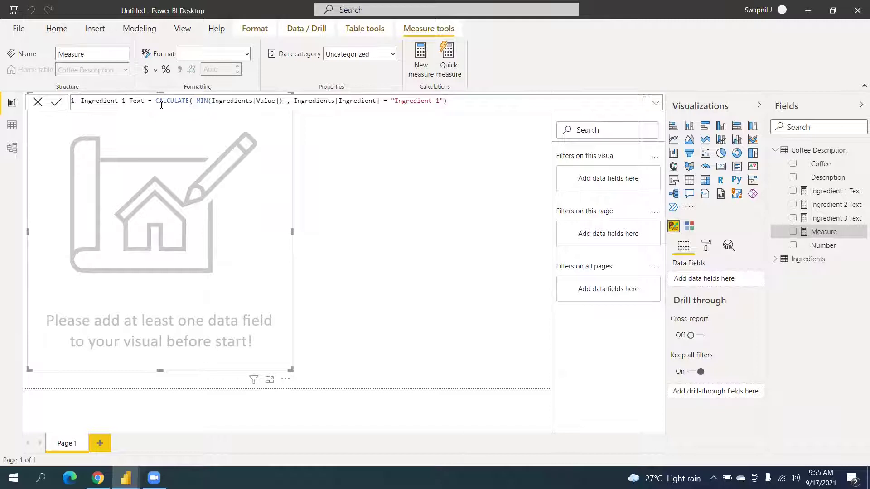
key(BackSpace)
text(4)
click(450, 103)
key(Return)
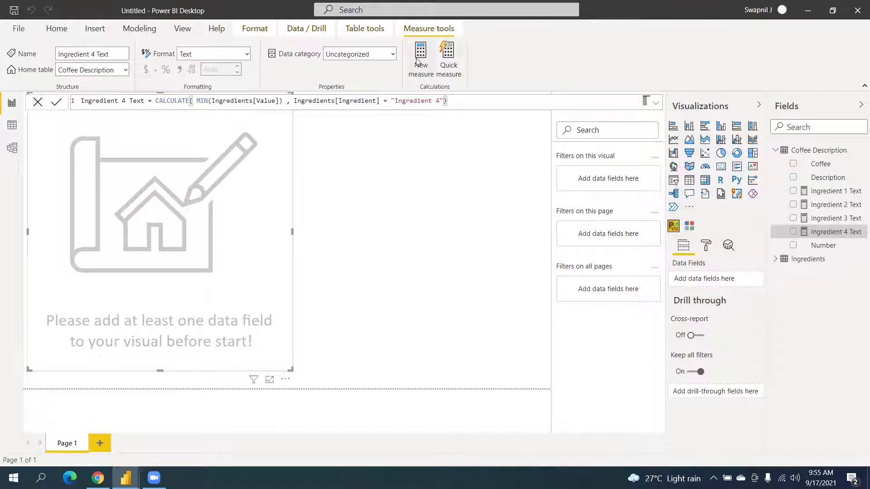
Start another measure from the copied Ingredient 1 Text formula, replacing Ingredients[Value] with Ingredients[Color] inside MIN
click(426, 81)
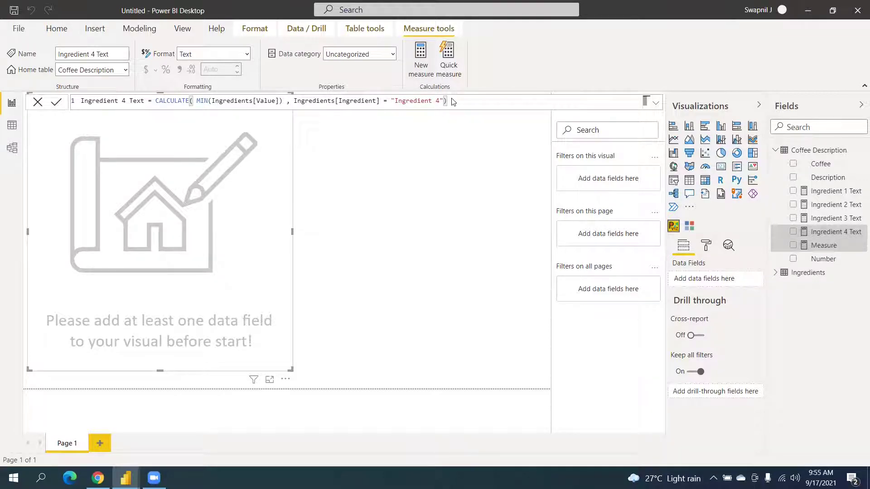
key(ctrl+v)
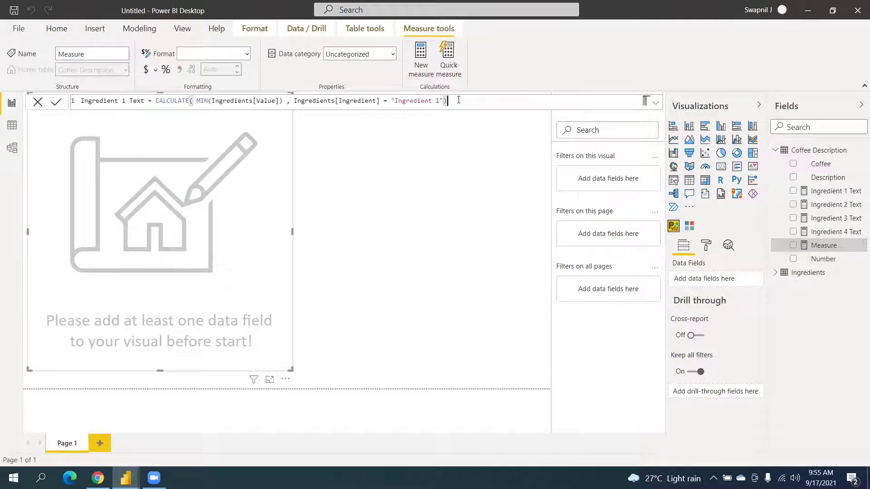
click(276, 100)
text(c)
click(249, 112)
drag(485, 99, 69, 89)
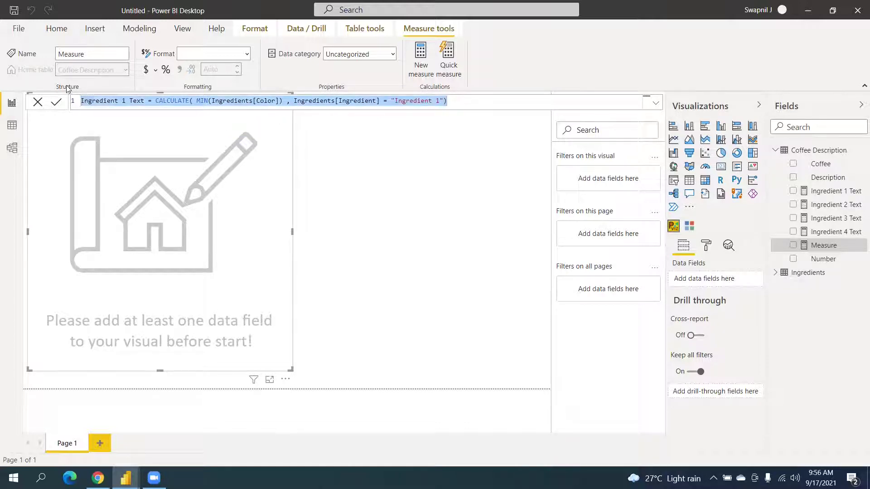
click(483, 103)
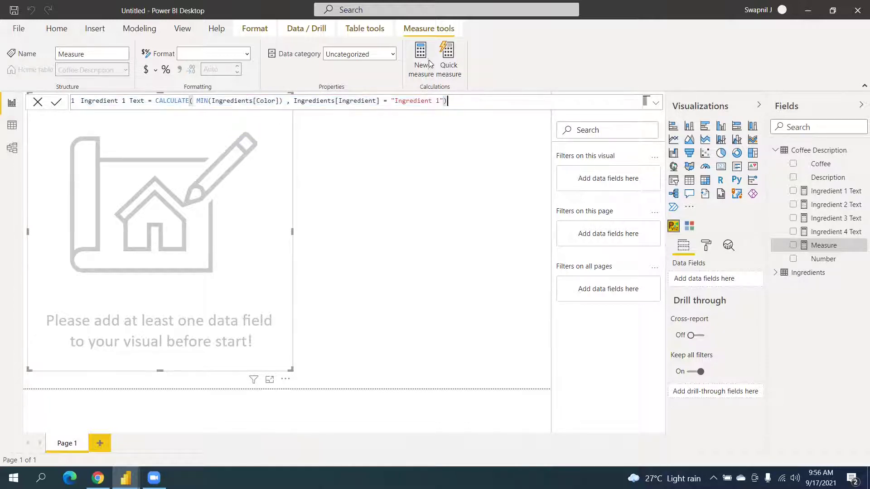
click(412, 66)
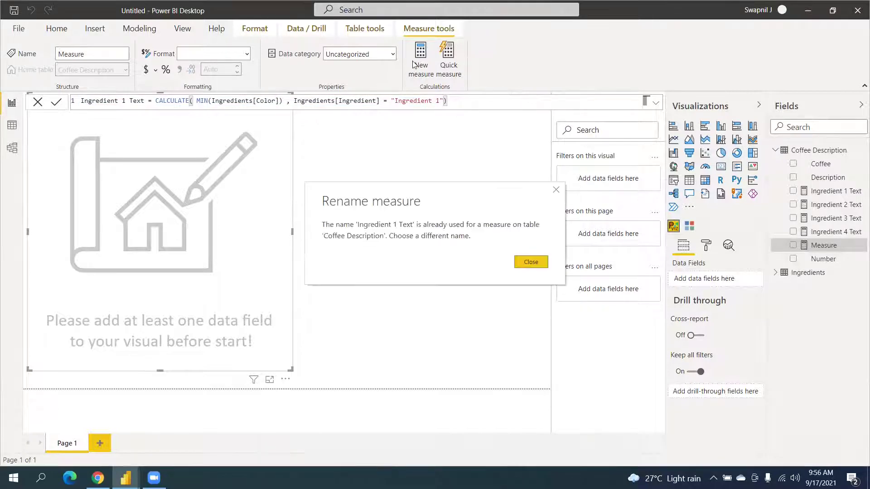
click(526, 263)
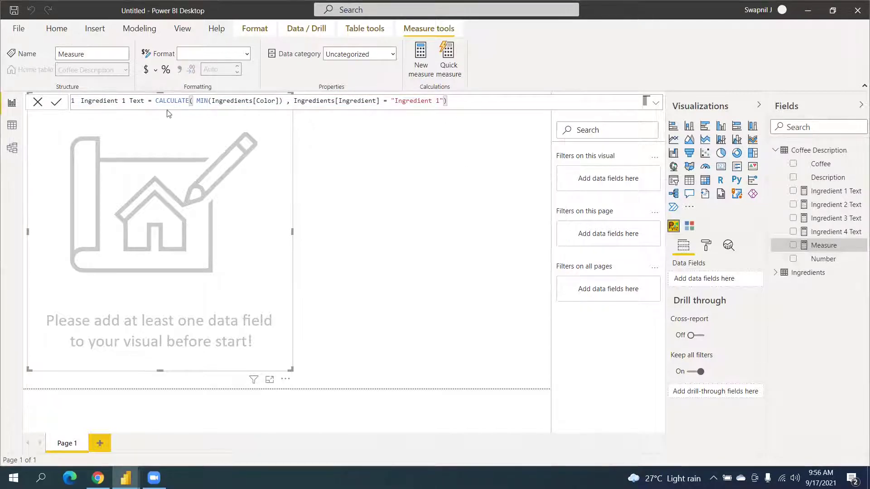
Change the new measure's name to Ingredient 1 Color and copy its complete formula
double_click(142, 100)
text(Col)
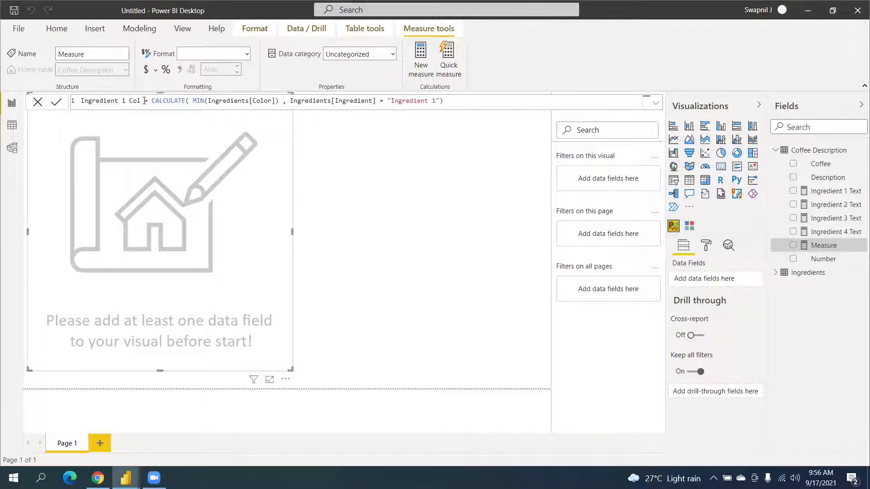
text(or)
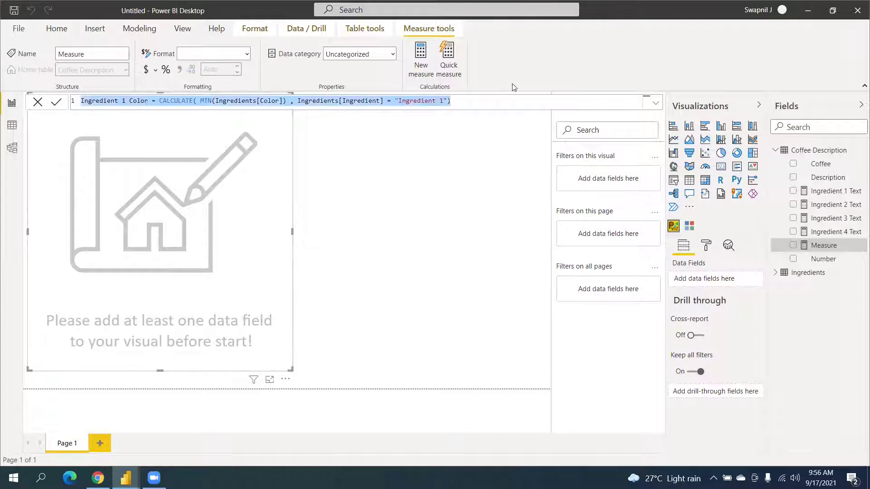
click(485, 102)
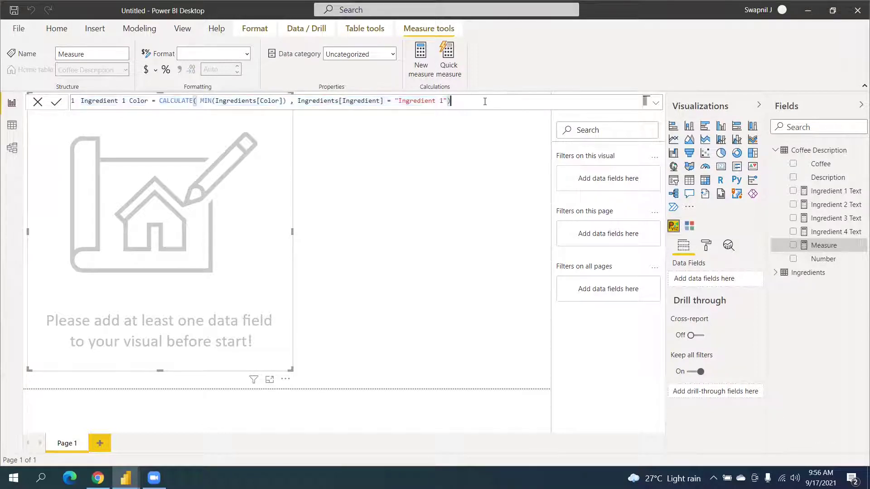
Add a measure Ingredient 2 Color from the copied color formula, changing its name and filter value to Ingredient 2
click(419, 57)
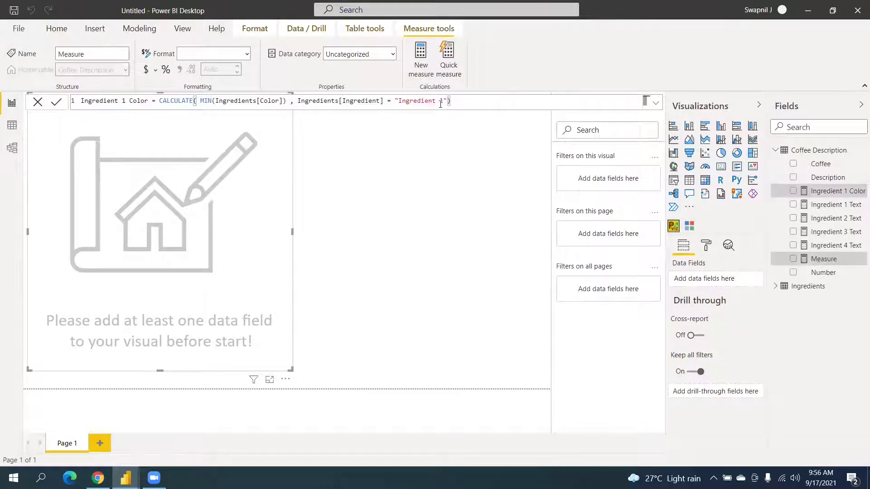
text(Ingredient 1 Color = CALCULATE( MIN(Ingredients[Color]) , Ingredients[Ingredient] = "Ingredient 1"))
key(Return)
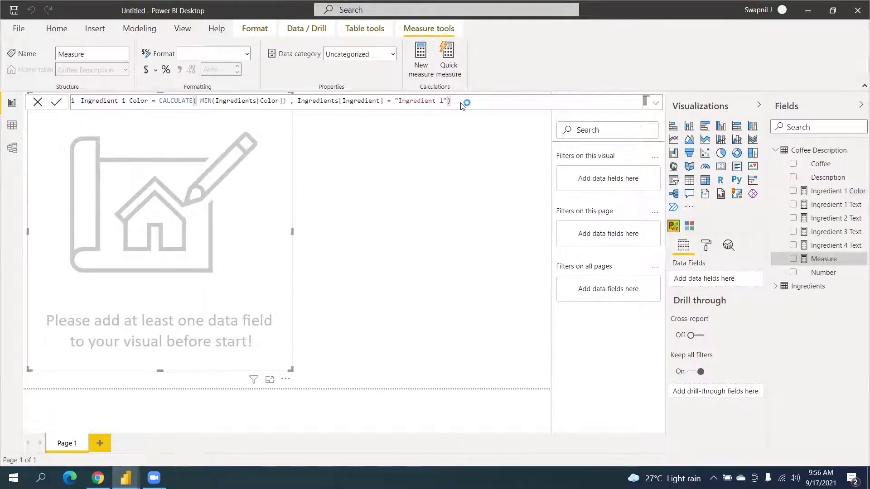
click(537, 265)
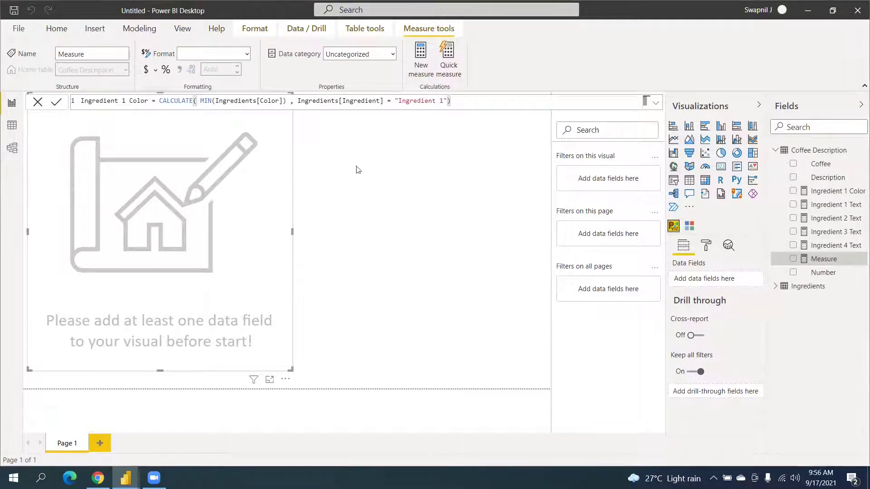
click(127, 100)
key(BackSpace)
text(2)
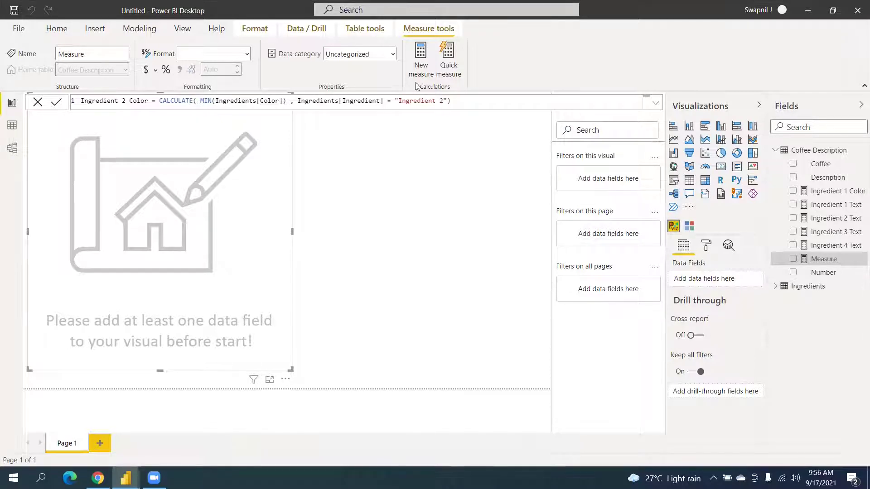
Add a measure Ingredient 3 Color from the copied color formula, changing its name and filter value to Ingredient 3
click(415, 51)
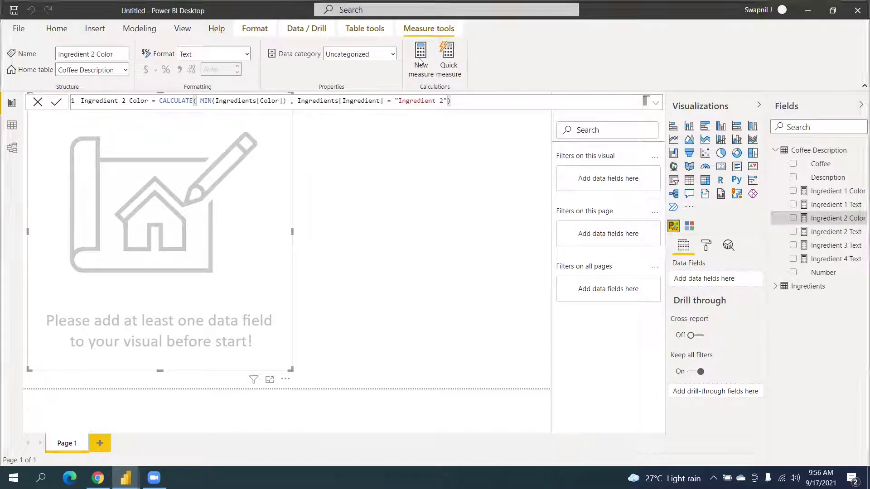
text(Ingredient 1 Color = CALCULATE( MIN(Ingredients[Color]) , Ingredients[Ingredient] = "Ingredient 1"))
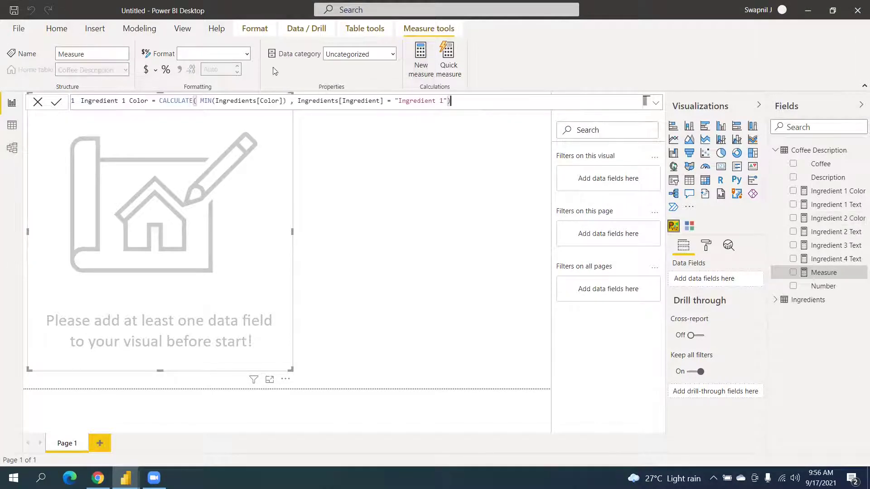
click(125, 101)
key(BackSpace)
text(3)
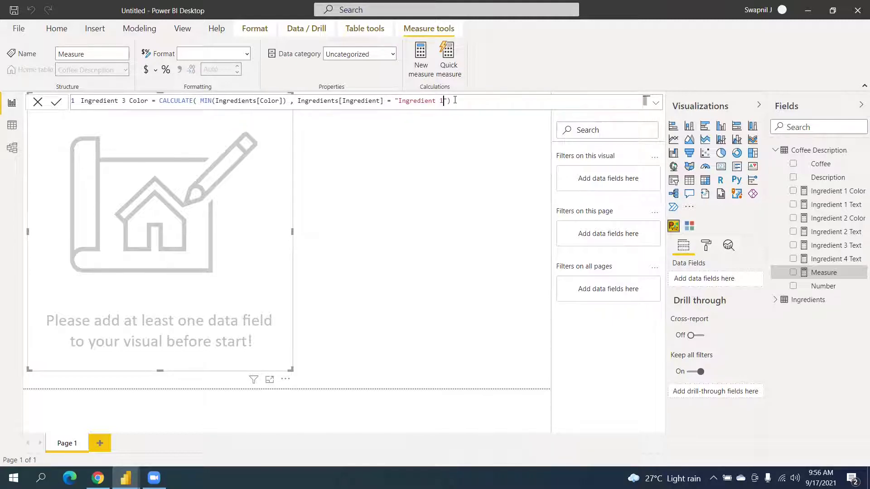
click(471, 102)
key(Return)
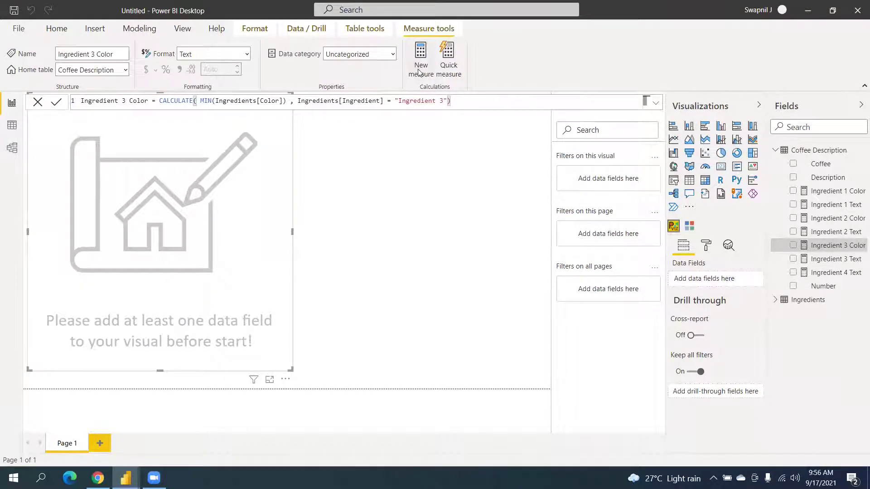
Add a measure Ingredient 4 Color from the copied color formula, changing its name and filter value to Ingredient 4, then close the formula editor
click(418, 63)
text(Ingredient 1 Color = CALCULATE( MIN(Ingredients[Color]) , Ingredients[Ingredient] = "Ingredient 1"))
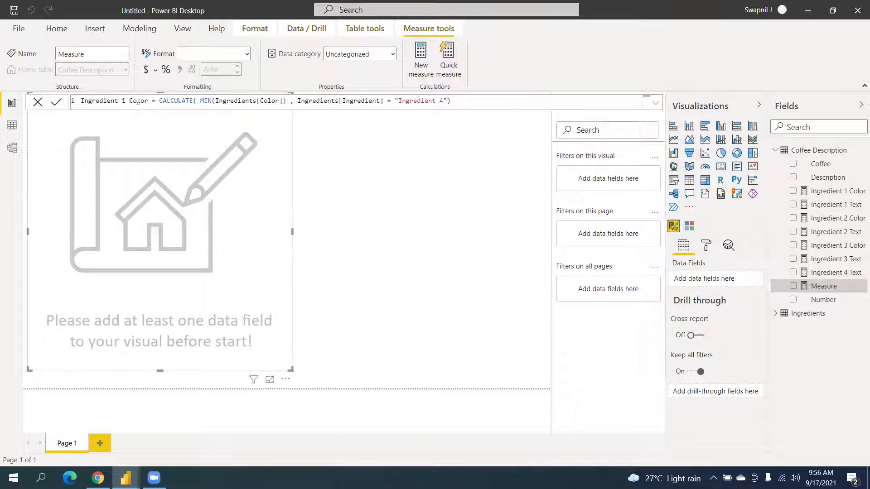
key(BackSpace)
text(4)
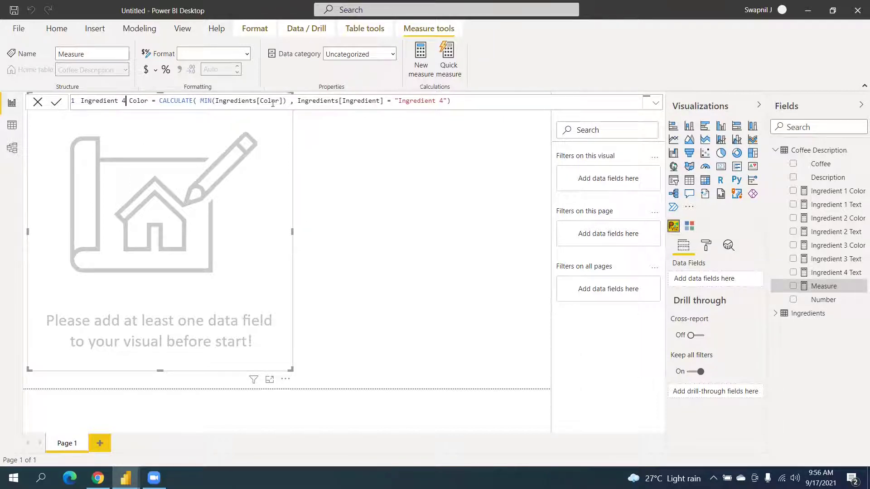
click(478, 99)
key(Return)
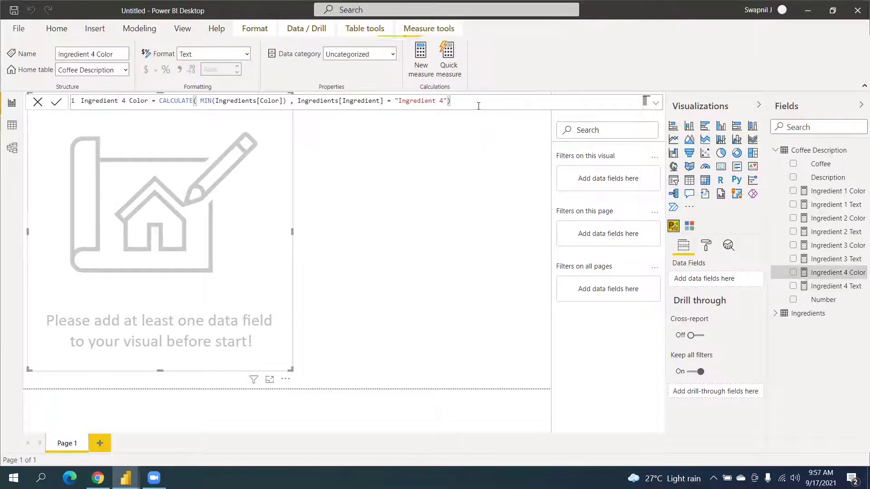
click(37, 103)
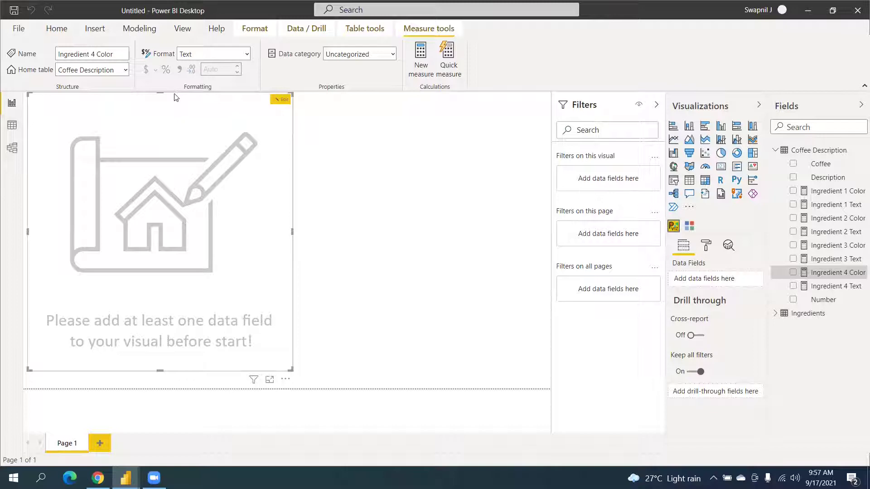
Add the Color and Text measures for Ingredients 1 through 4 to the infographic visual's data fields, in numerical order with Color before Text
drag(229, 107, 380, 128)
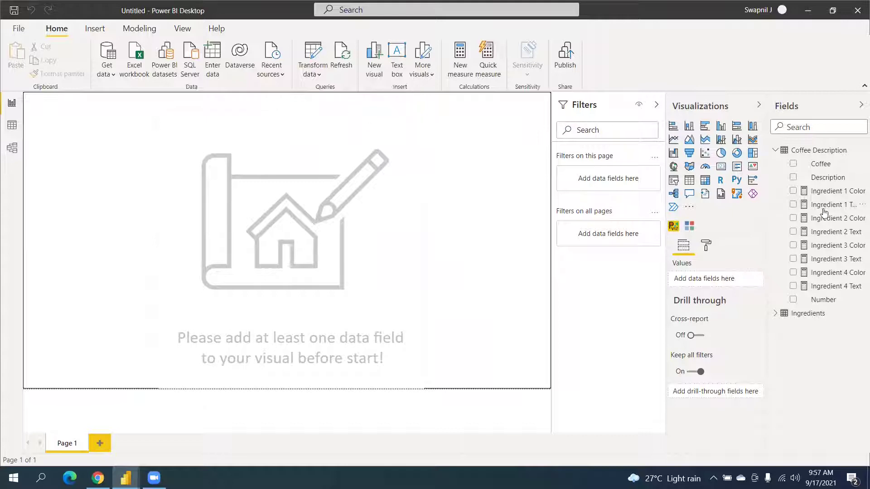
click(398, 245)
drag(825, 192, 709, 278)
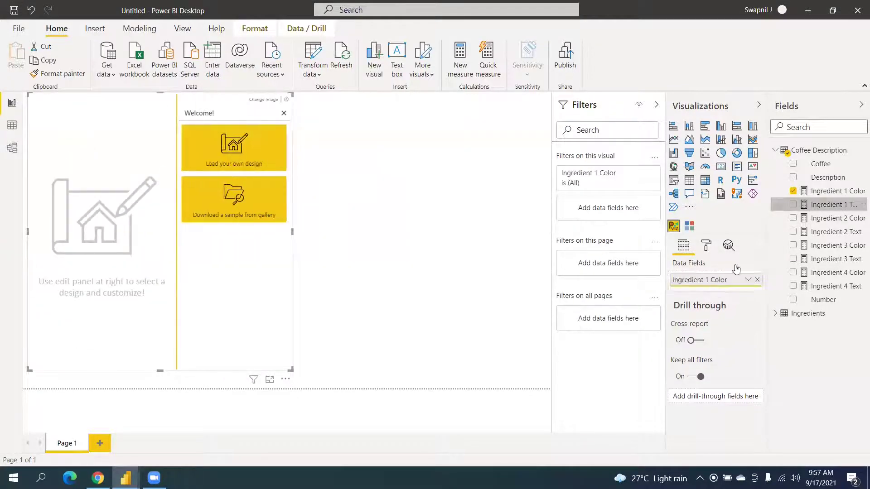
drag(825, 204, 727, 301)
drag(824, 232, 726, 313)
drag(822, 245, 717, 334)
drag(822, 258, 715, 361)
drag(827, 286, 716, 361)
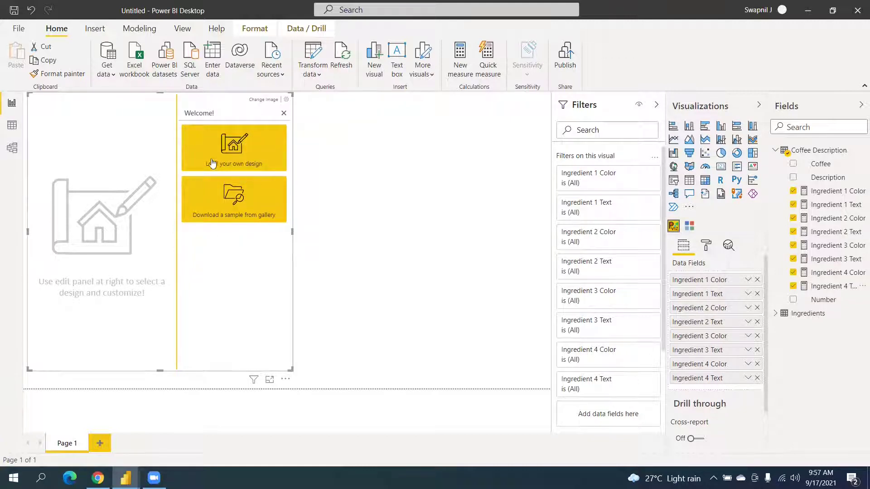
Load your own design into the infographic visual by uploading the SVG file from the Downloads folder
click(238, 151)
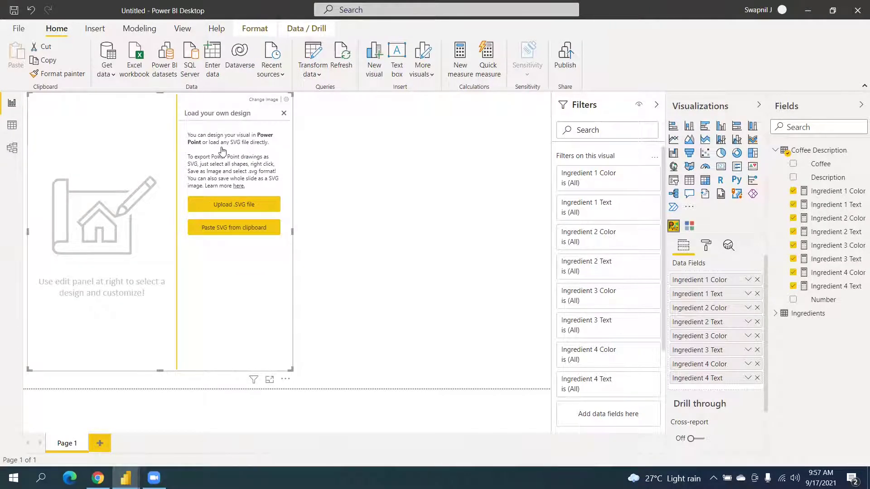
click(237, 206)
click(51, 101)
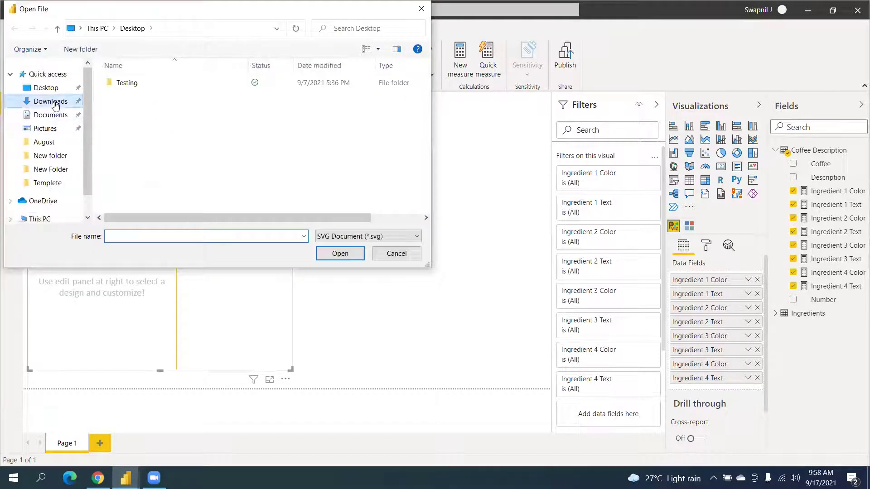
click(131, 100)
click(338, 254)
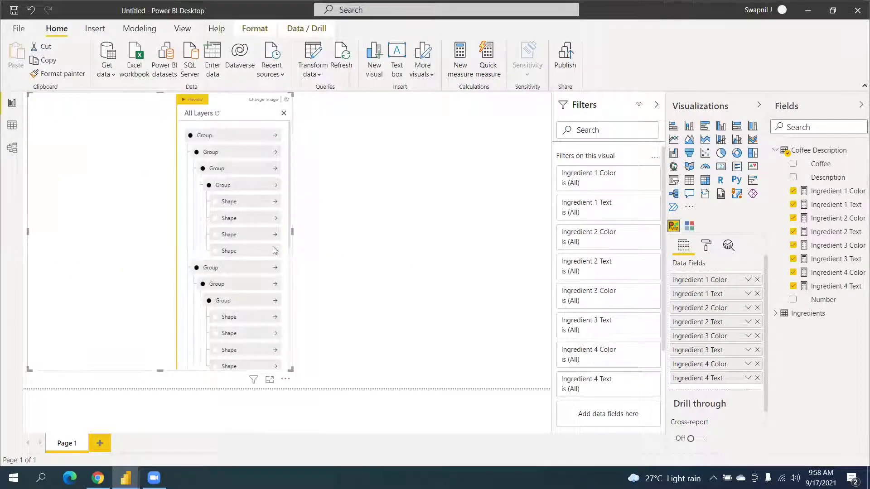
Give the first shape in the design's first layer group a custom fill color driven by Ingredient 4 Color
scroll(68, 225, down, 2)
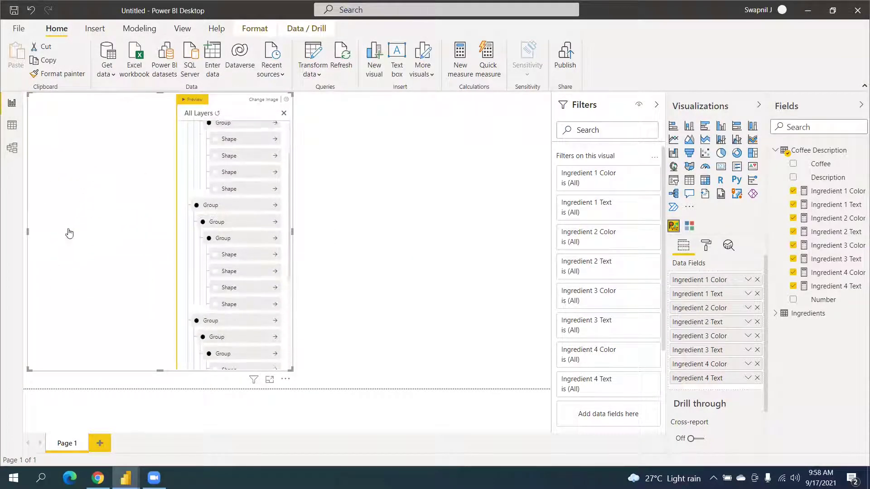
scroll(69, 234, up, 2)
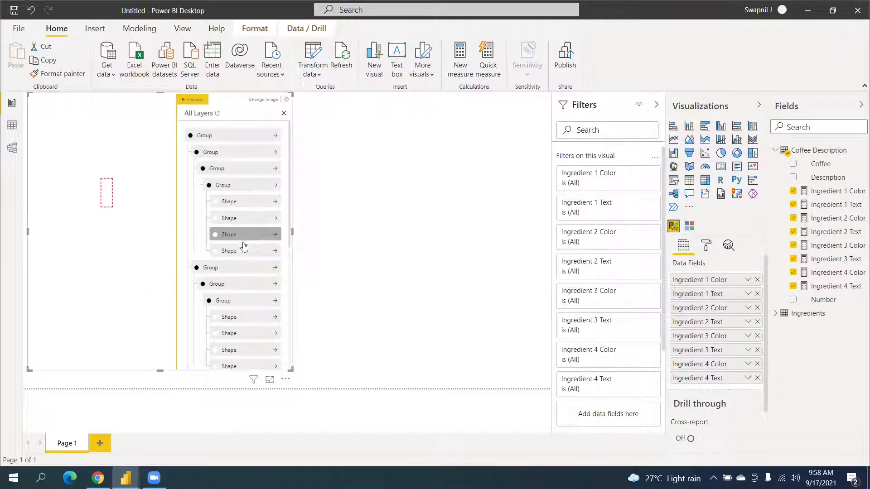
scroll(247, 272, down, 2)
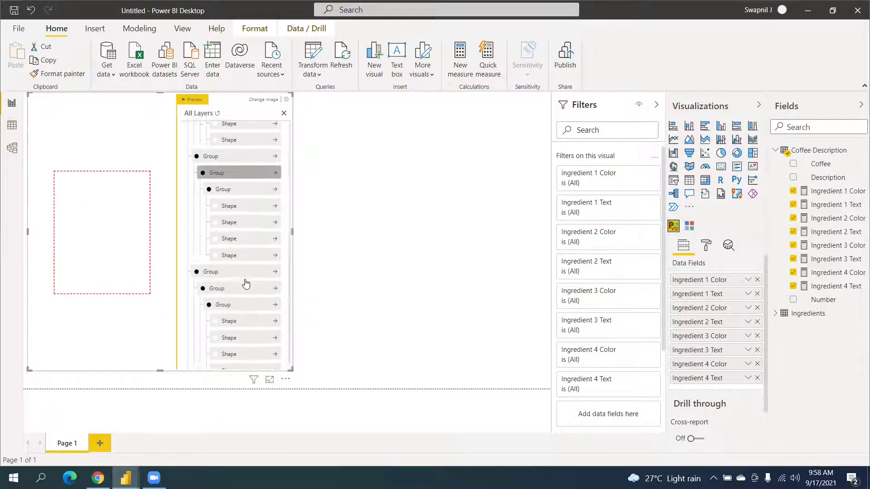
scroll(246, 284, up, 2)
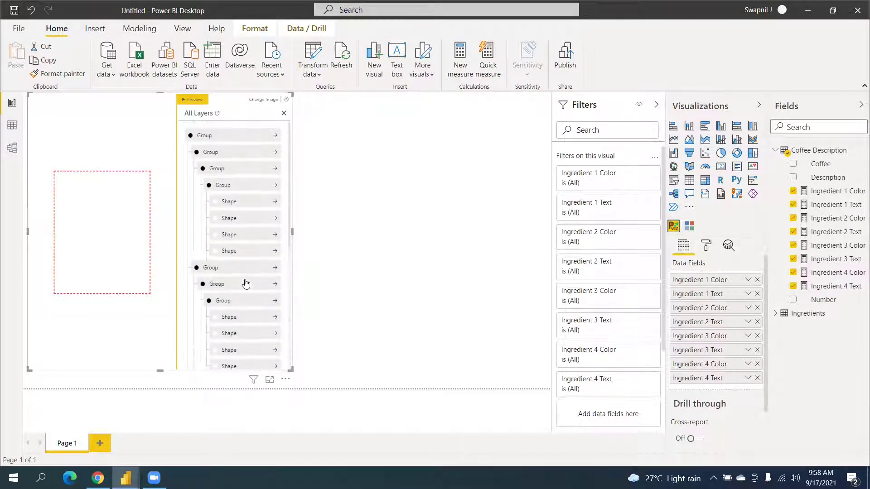
click(236, 206)
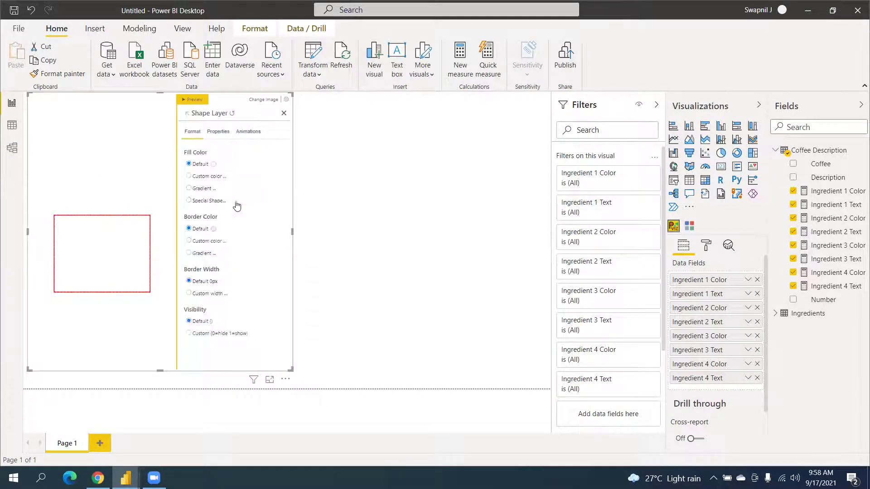
click(217, 177)
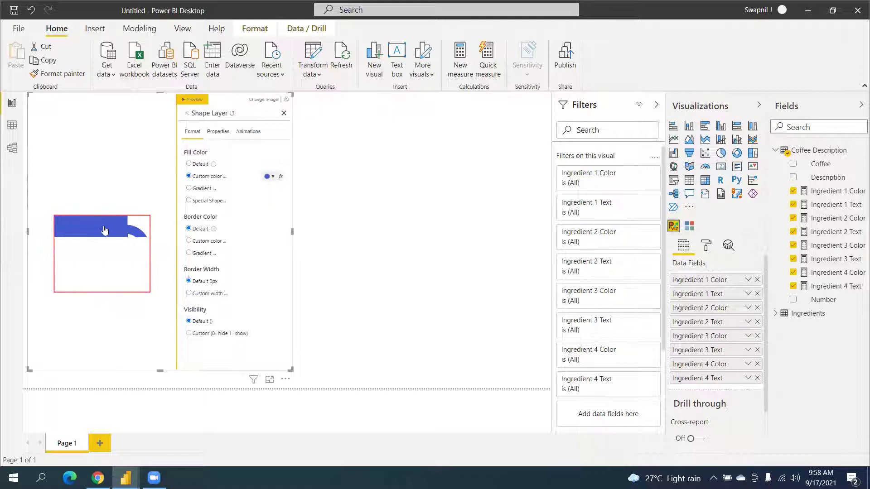
click(281, 178)
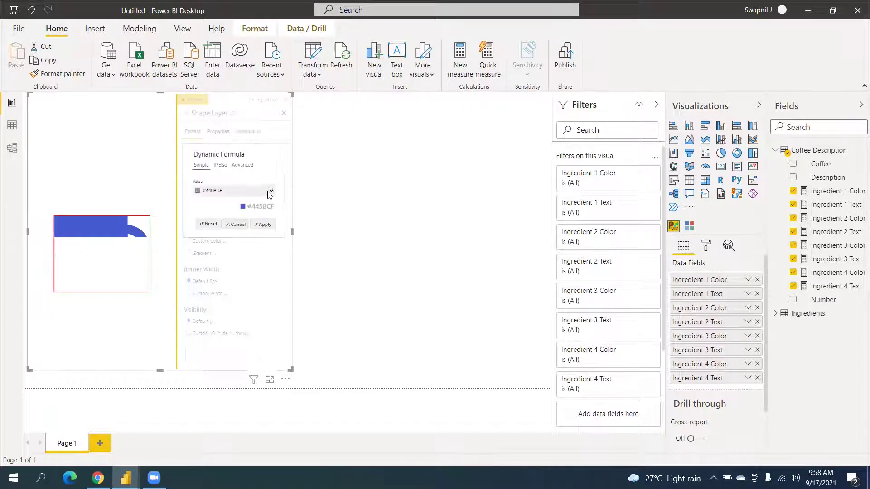
click(270, 191)
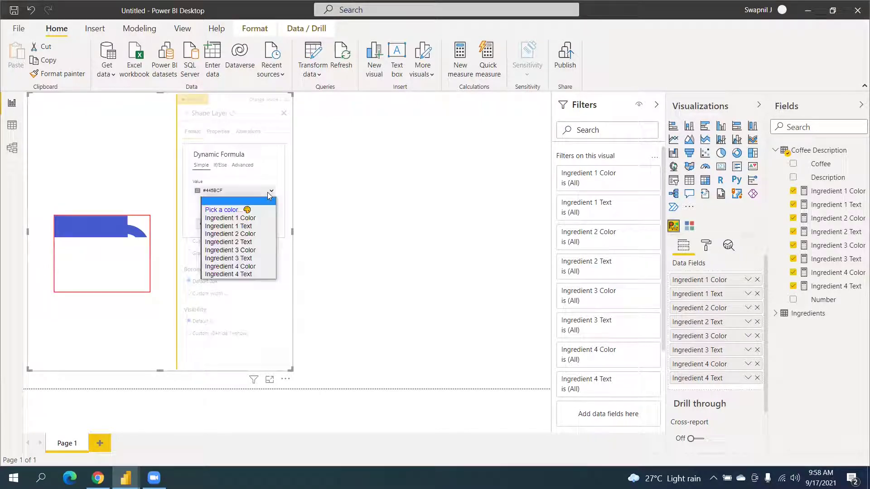
click(248, 267)
click(269, 224)
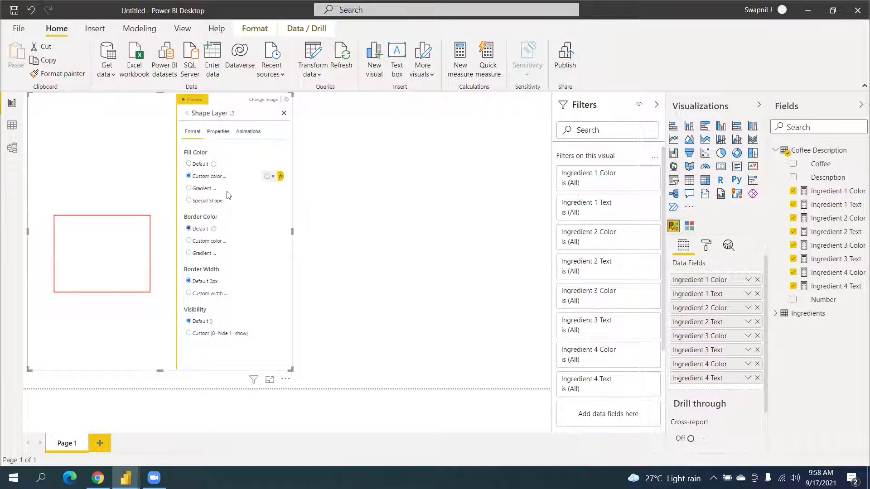
Set the first group's first shape to show a tooltip driven by Ingredient 4 Text as its hover action, and return to all layers
click(222, 132)
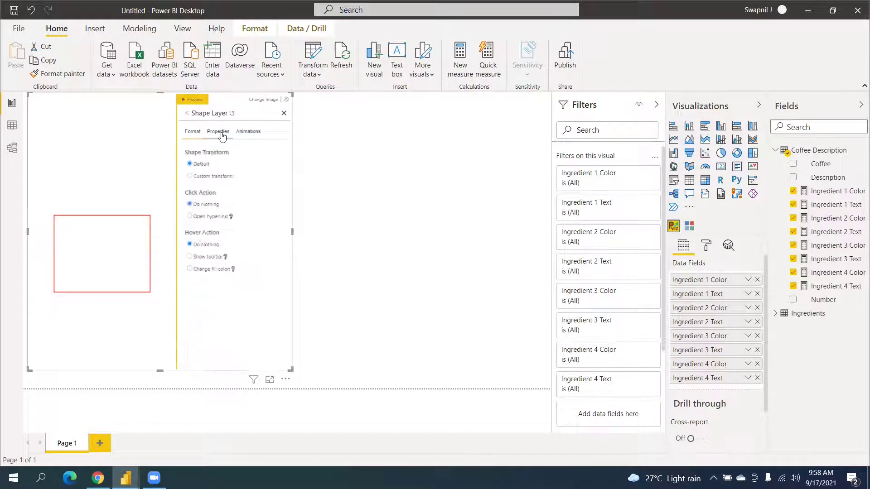
click(204, 257)
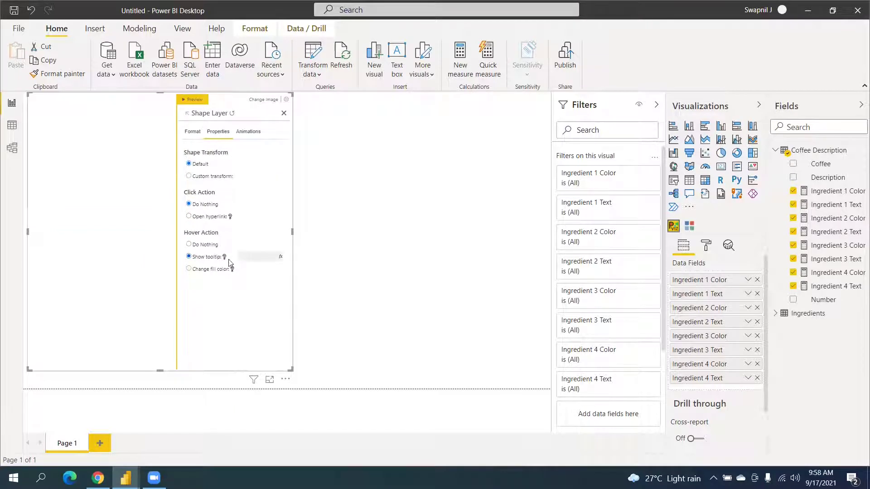
click(281, 257)
click(268, 191)
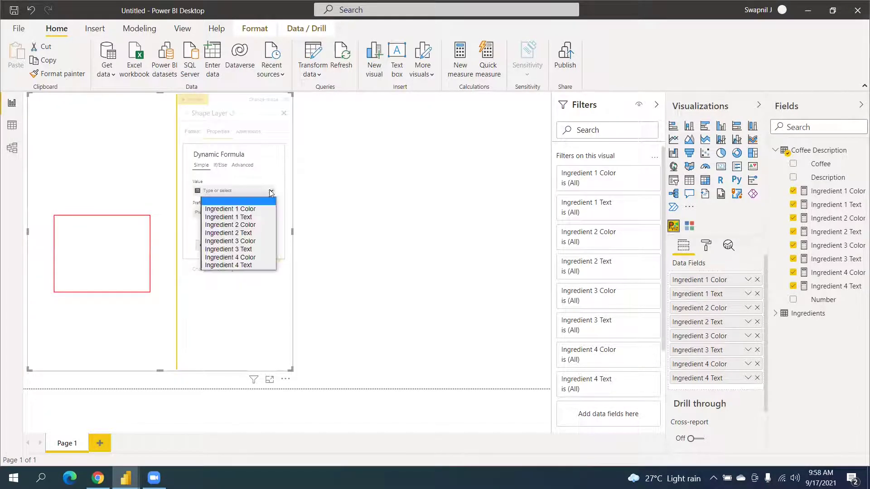
click(250, 267)
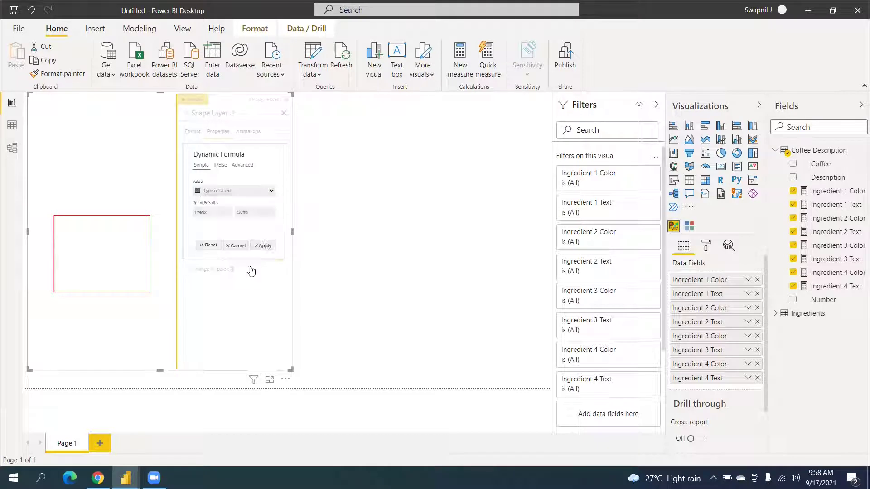
click(254, 245)
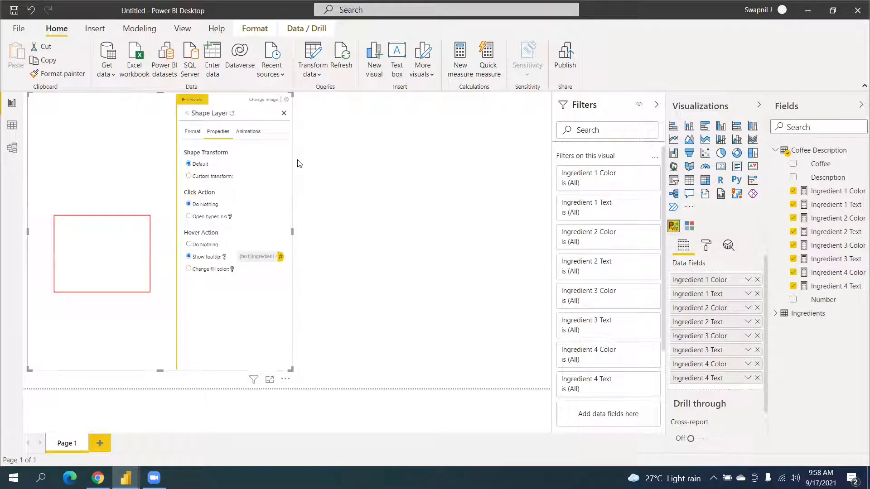
click(283, 114)
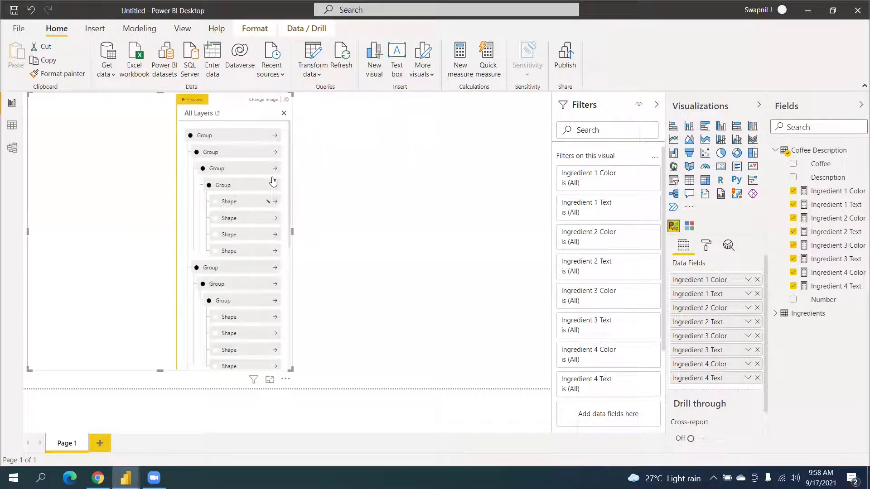
Give the first shape in the second layer group a custom fill color driven by Ingredient 3 Color
click(275, 318)
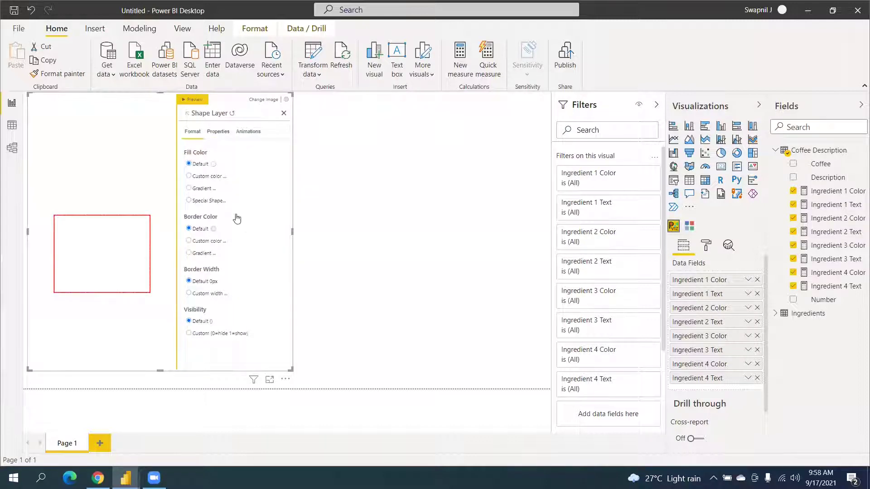
click(207, 179)
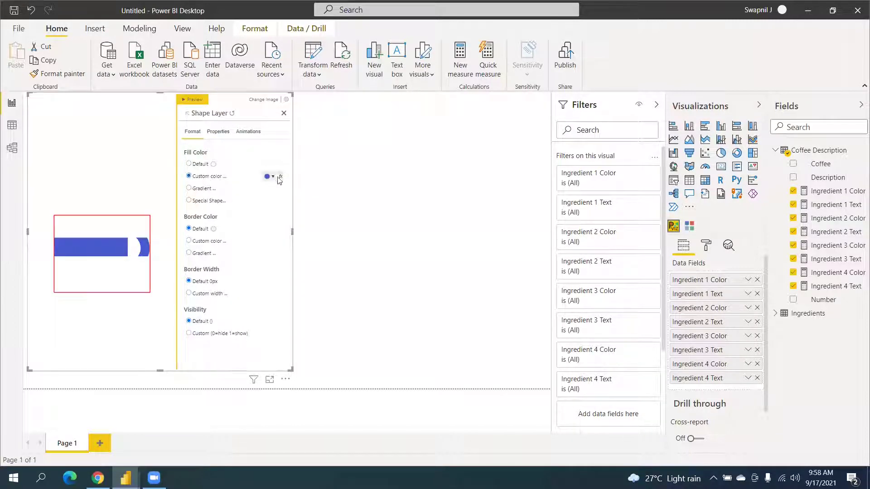
click(281, 180)
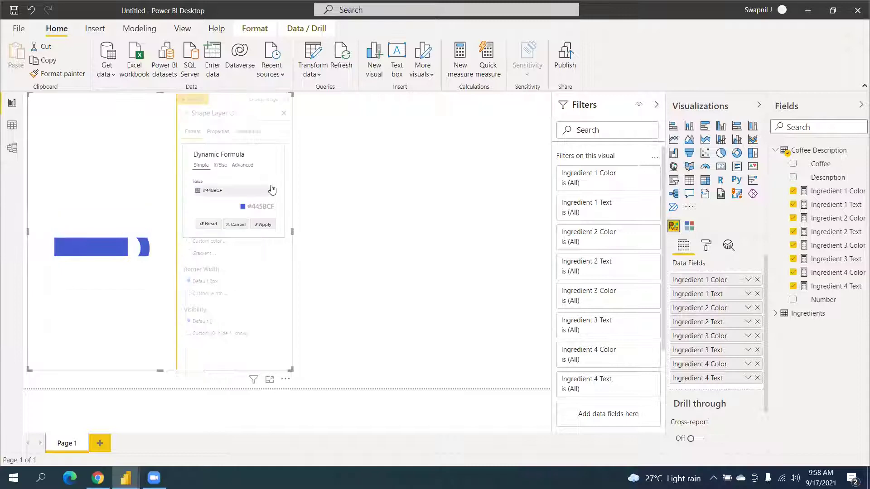
click(270, 190)
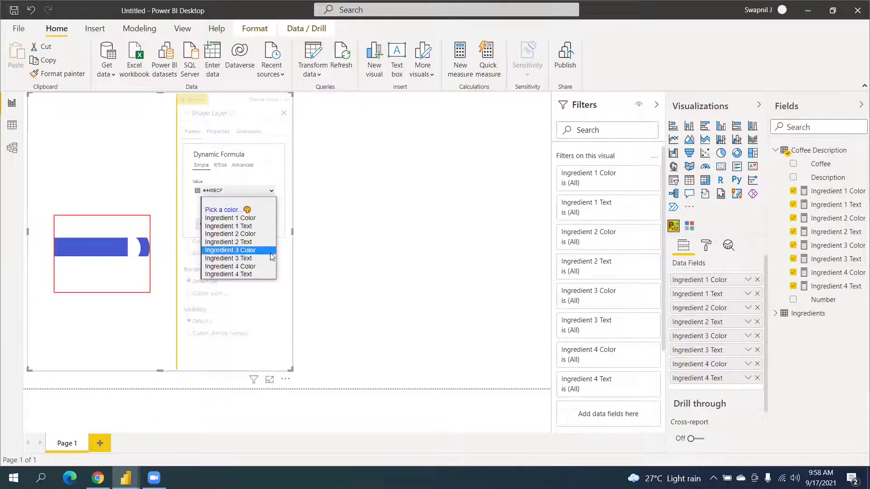
click(270, 250)
click(265, 225)
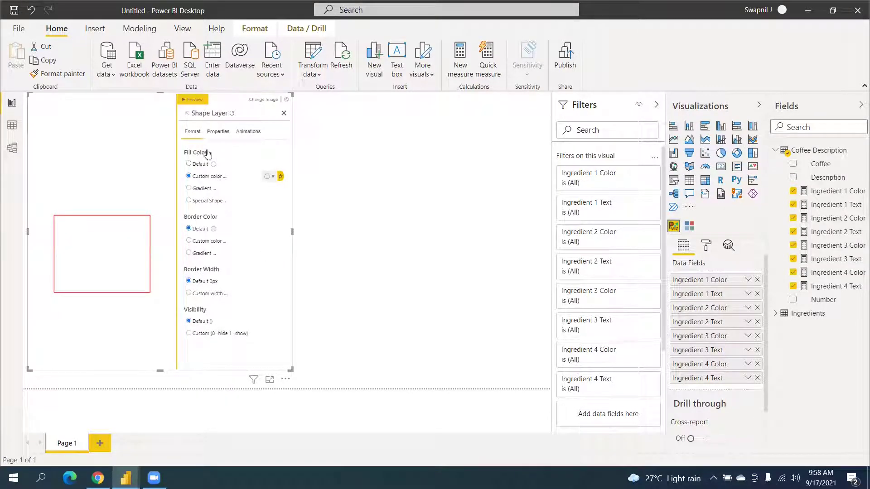
Set the second group's first shape to show a tooltip driven by Ingredient 3 Text as its hover action, and return to all layers
click(218, 132)
click(221, 260)
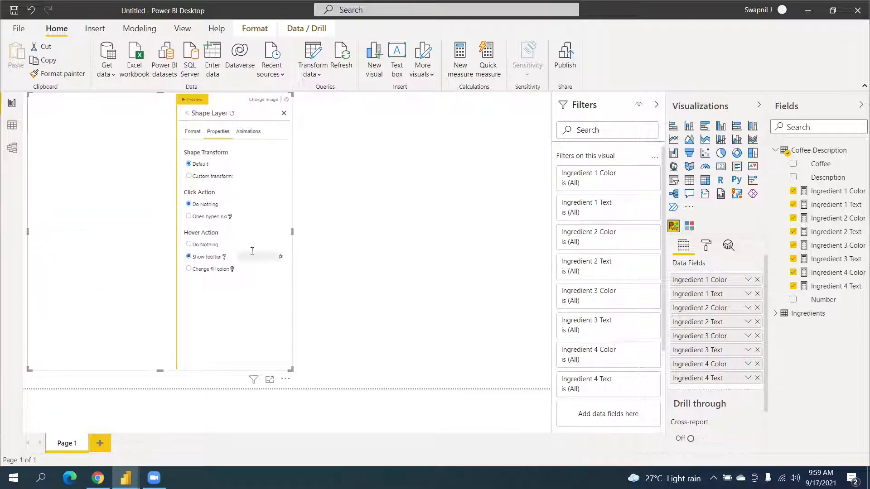
click(281, 257)
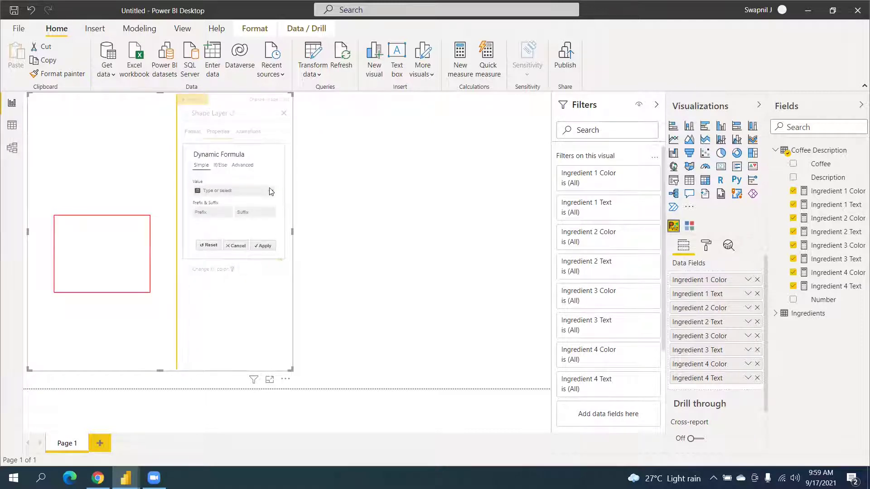
click(270, 191)
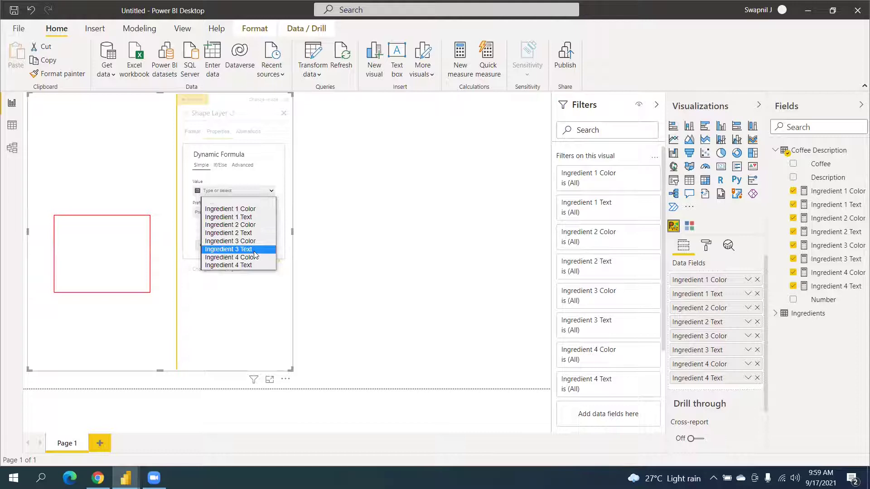
click(254, 251)
click(266, 245)
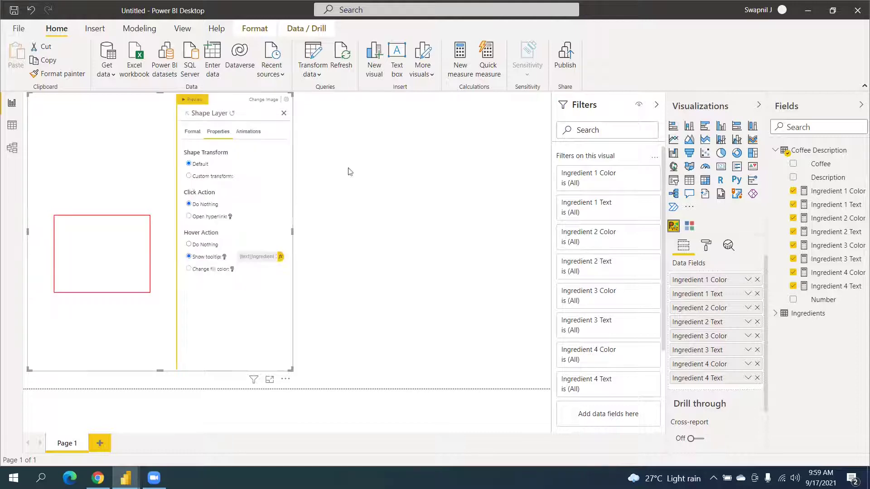
click(284, 112)
Give the first shape in the third layer group a custom fill color driven by Ingredient 1 Color
scroll(258, 249, down, 2)
scroll(257, 252, down, 2)
scroll(247, 251, up, 2)
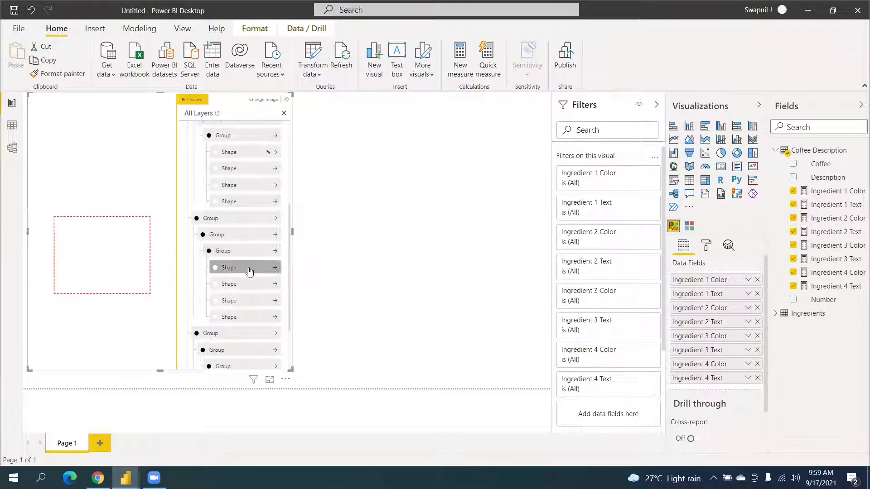
click(250, 270)
click(207, 177)
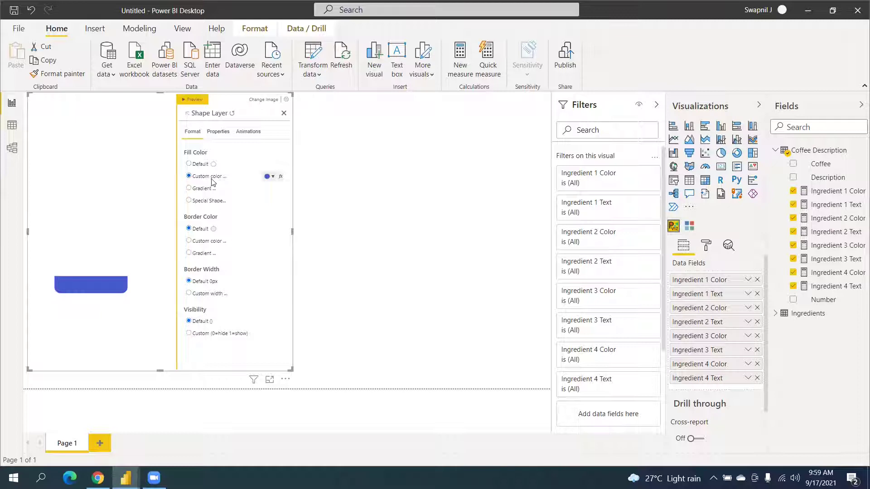
click(280, 177)
click(271, 191)
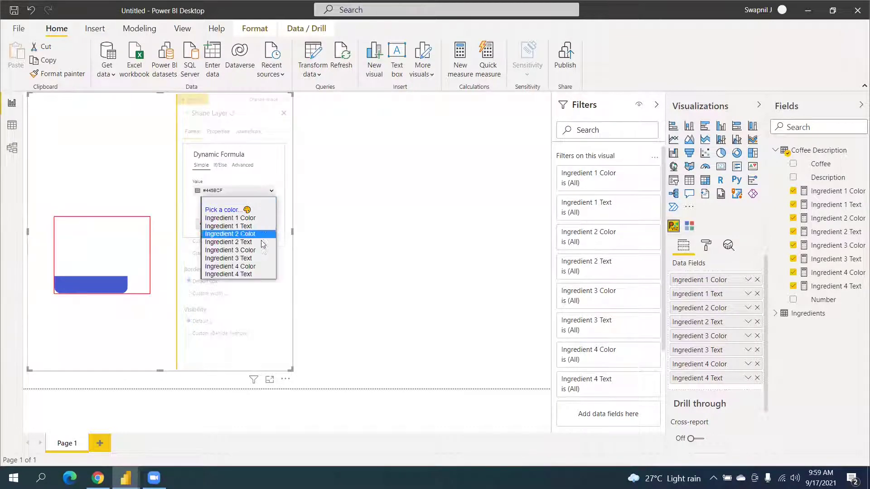
click(265, 218)
click(269, 226)
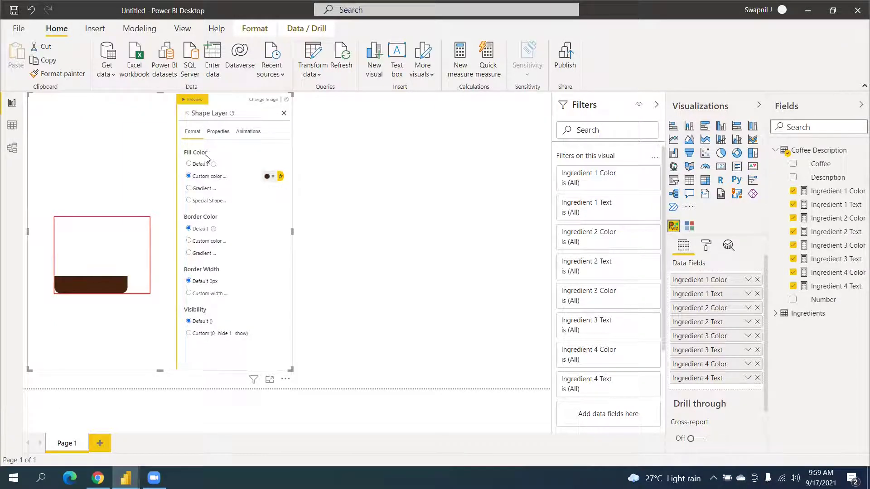
Set the third group's first shape to show a tooltip driven by Ingredient 1 Text as its hover action, and return to all layers
click(219, 132)
click(209, 256)
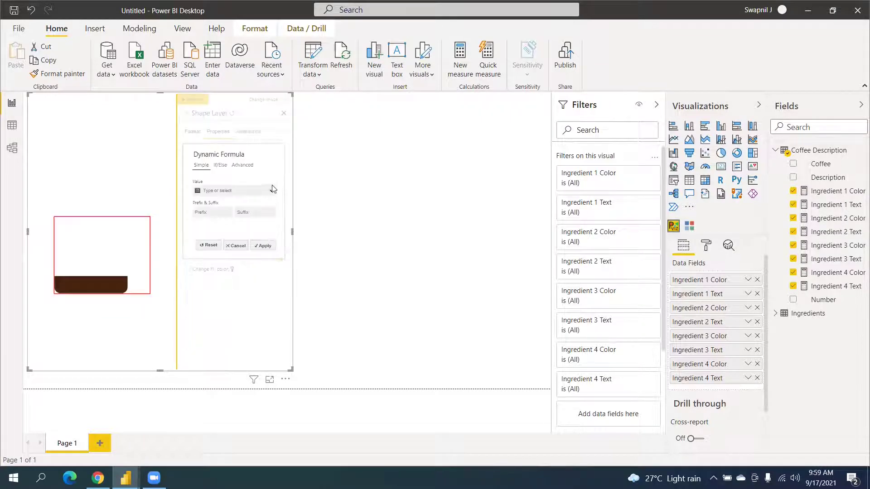
click(273, 194)
click(264, 216)
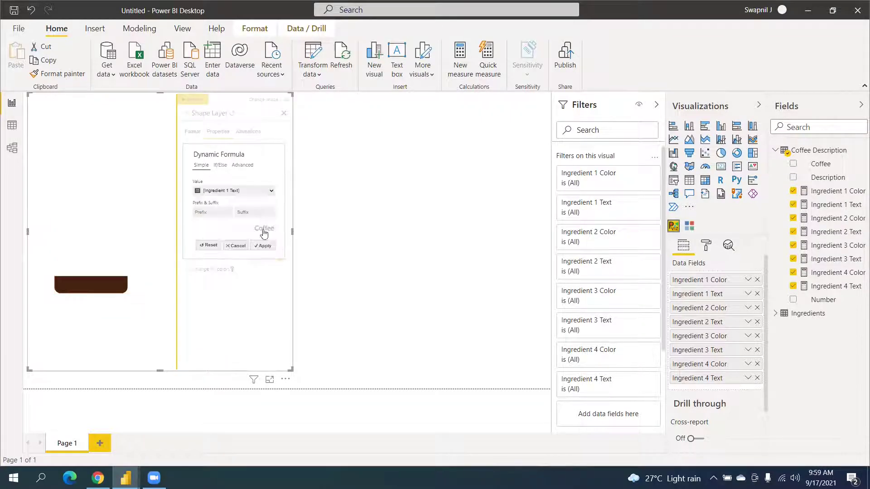
click(262, 245)
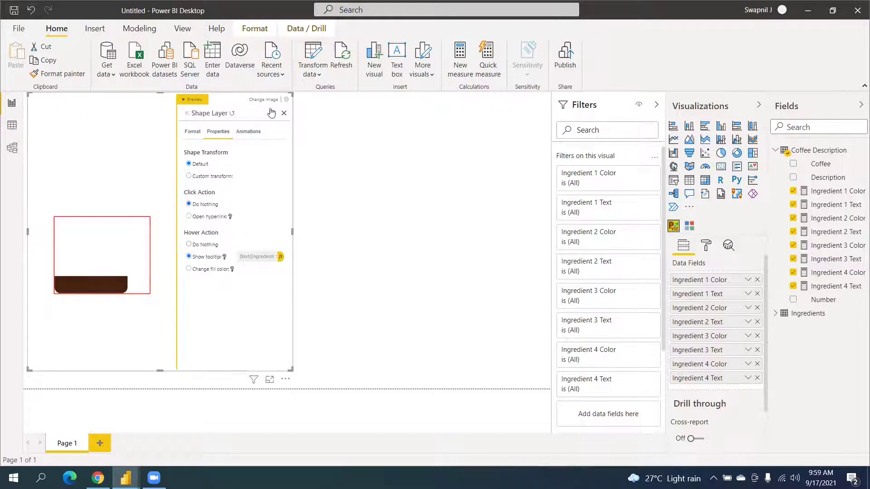
click(283, 114)
Give the first shape in the fourth layer group a custom fill color driven by Ingredient 2 Color
scroll(228, 254, down, 3)
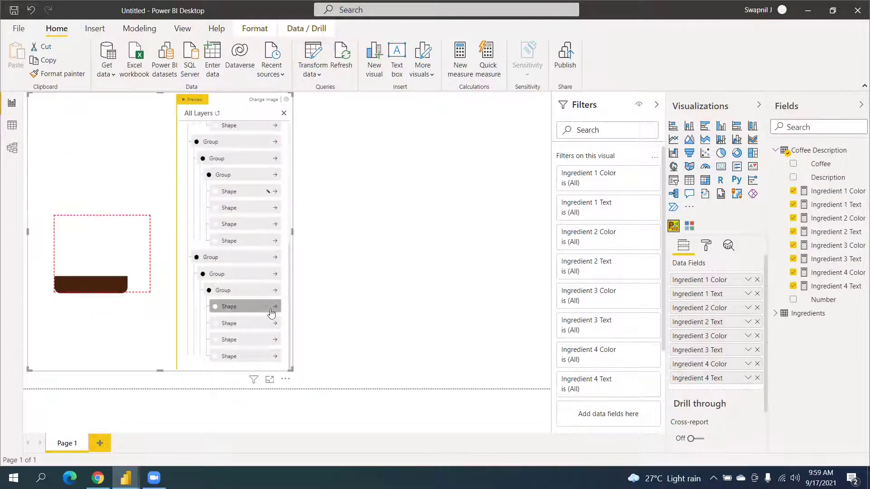
click(271, 313)
click(218, 177)
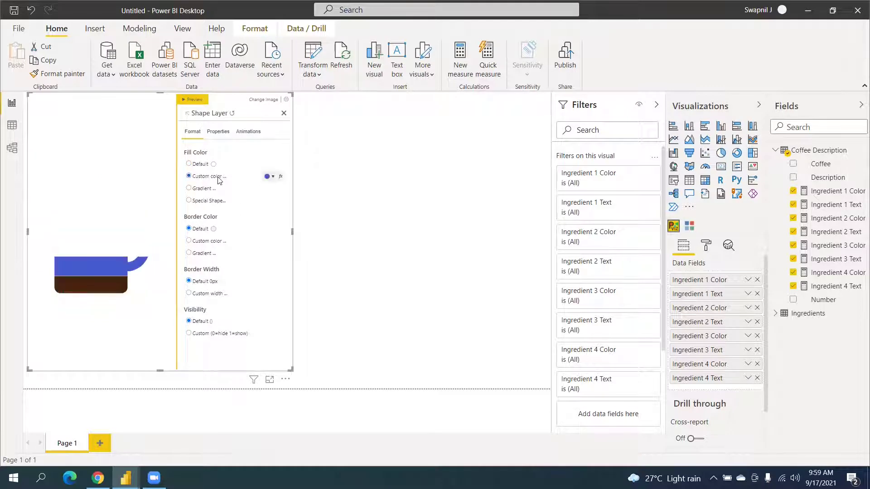
click(281, 177)
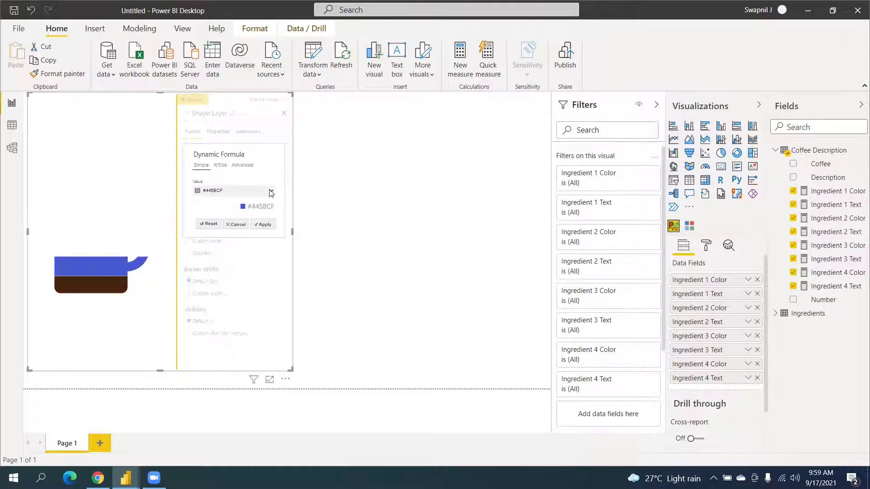
click(269, 191)
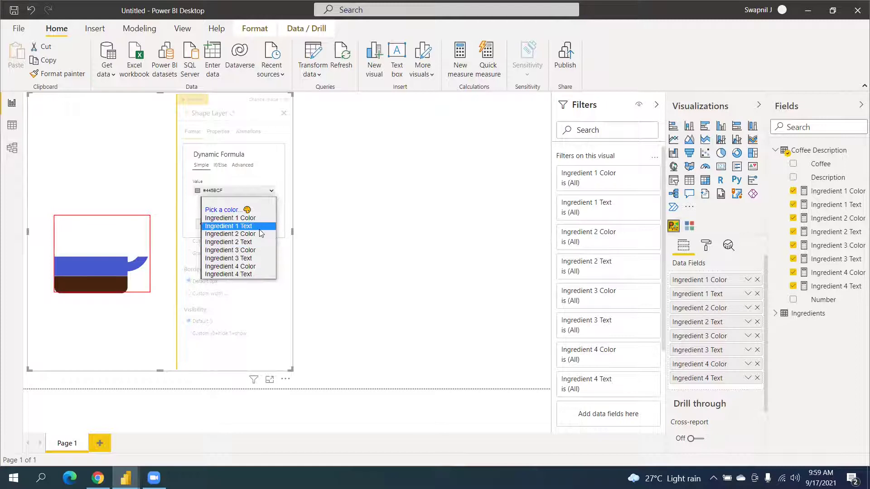
click(254, 234)
click(265, 225)
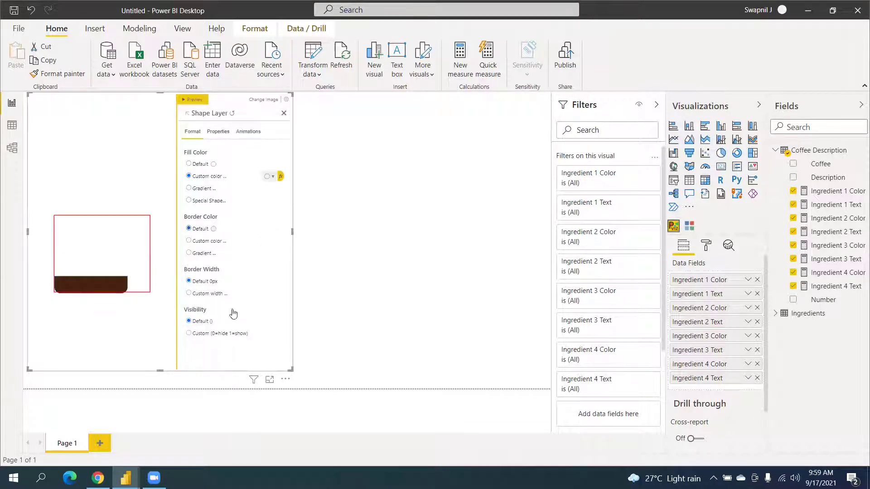
Set the fourth group's first shape to show a tooltip driven by Ingredient 2 Text as its hover action, and close the layer editor
click(218, 132)
click(212, 257)
click(281, 258)
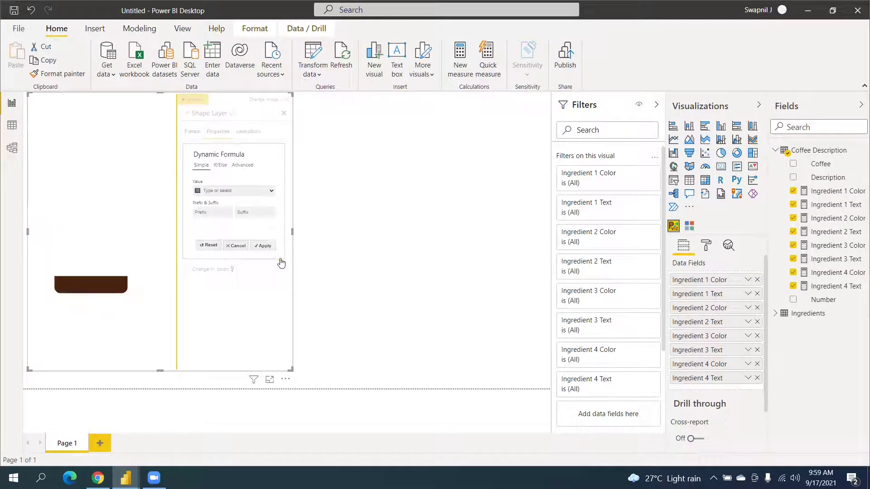
click(271, 191)
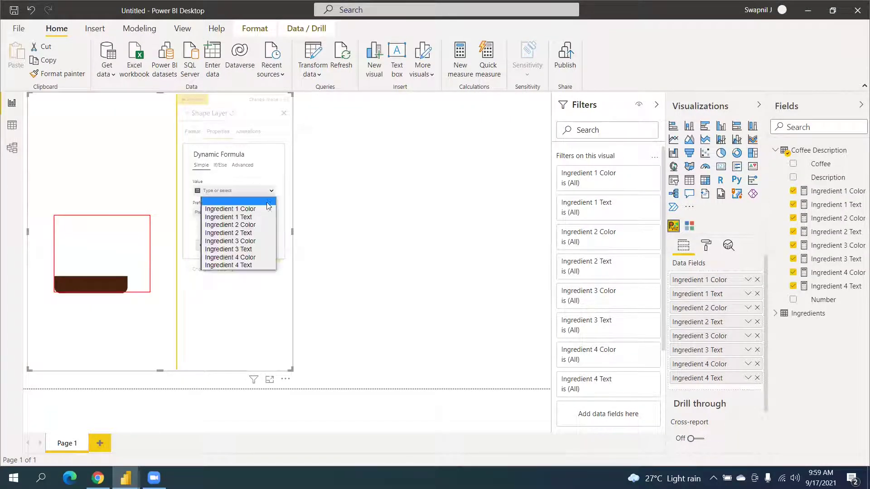
click(257, 236)
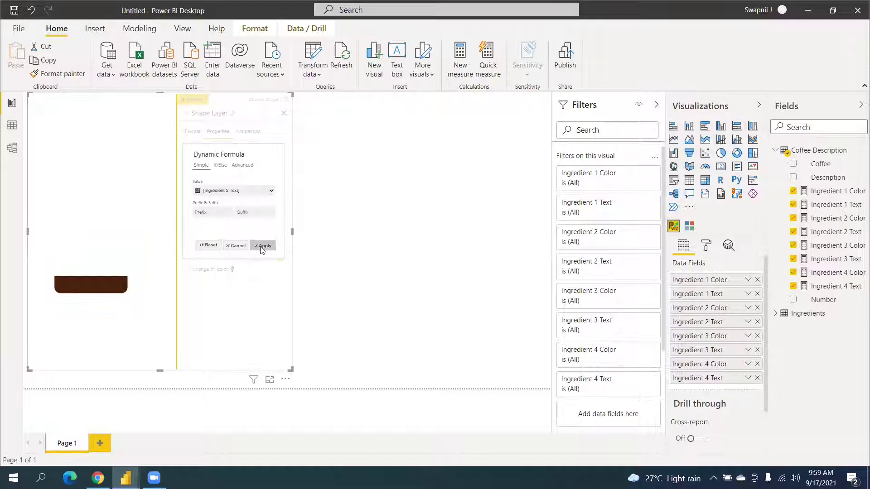
click(260, 248)
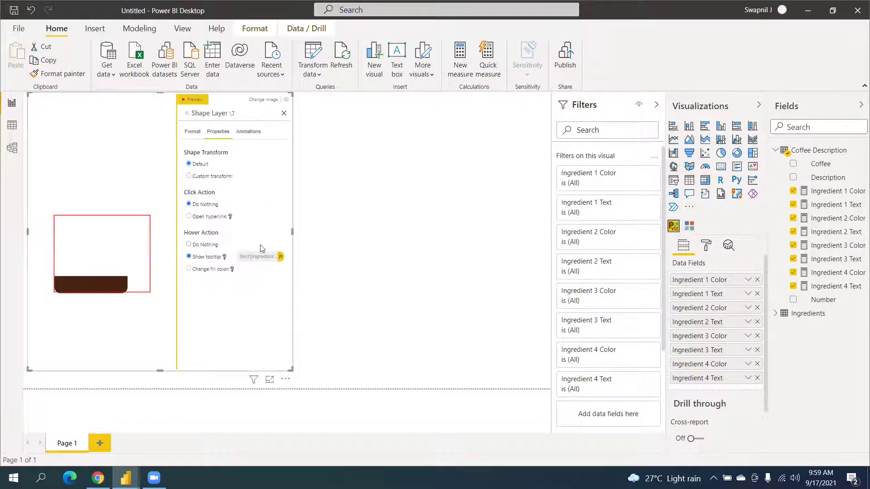
click(284, 114)
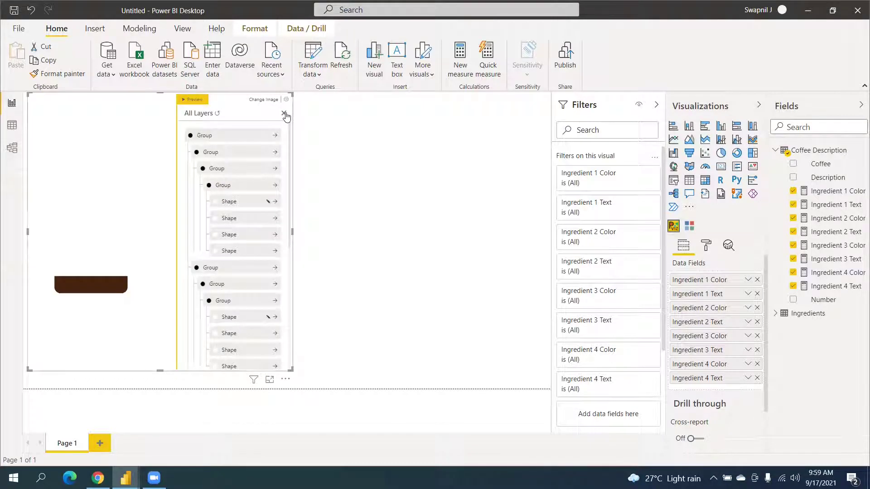
click(284, 115)
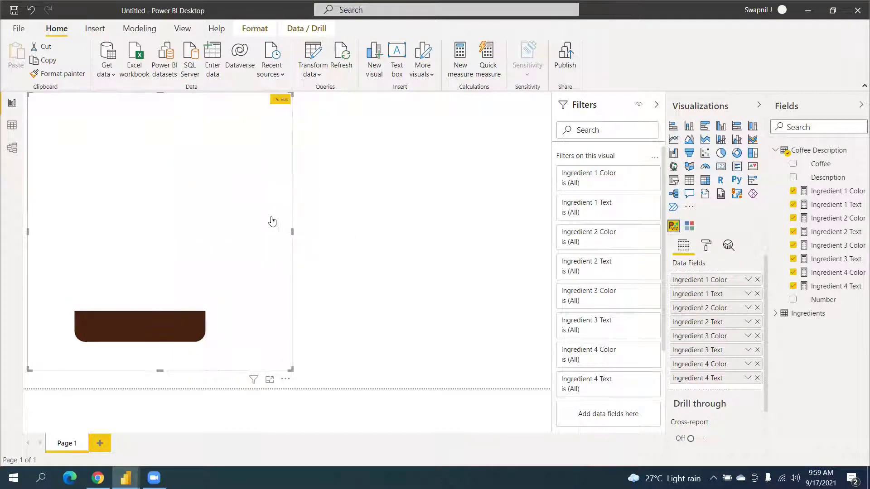
Shrink the cup visual, move it toward the middle of the report page, and deselect it
drag(29, 93, 109, 124)
drag(189, 126, 286, 129)
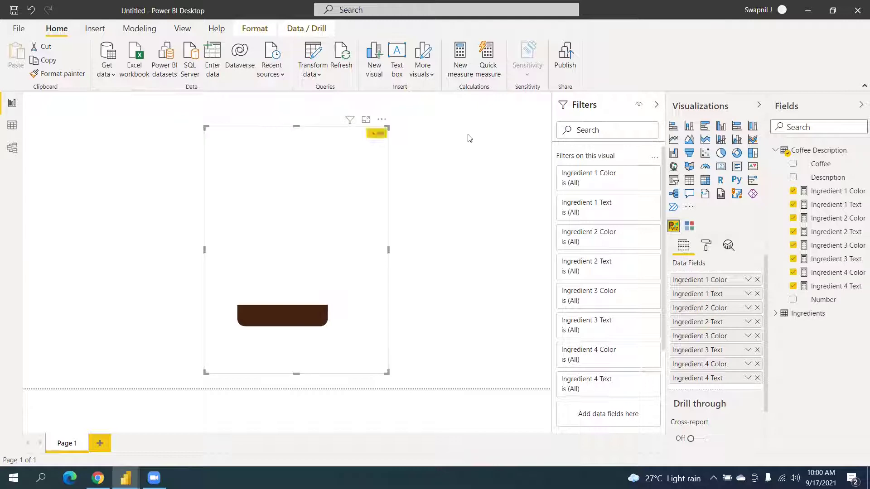
key(Escape)
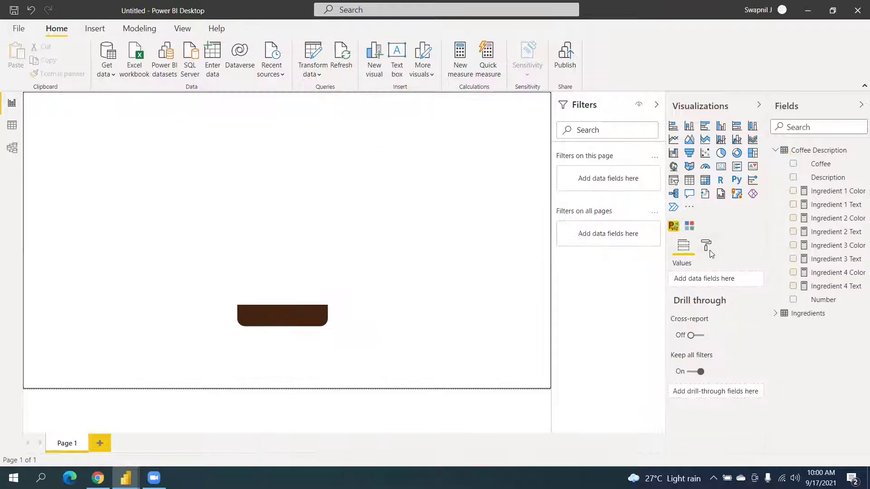
Set the report page to a custom size of 1000 pixels wide by 1000 pixels high
click(707, 245)
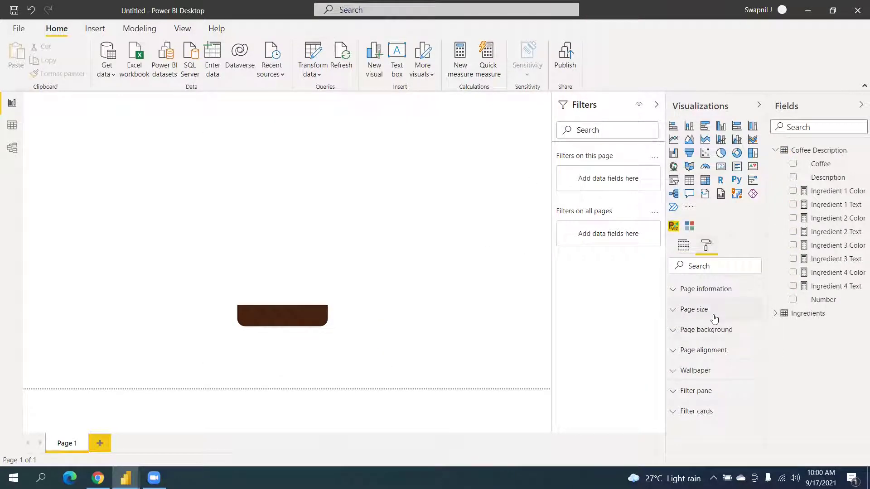
click(712, 313)
click(719, 345)
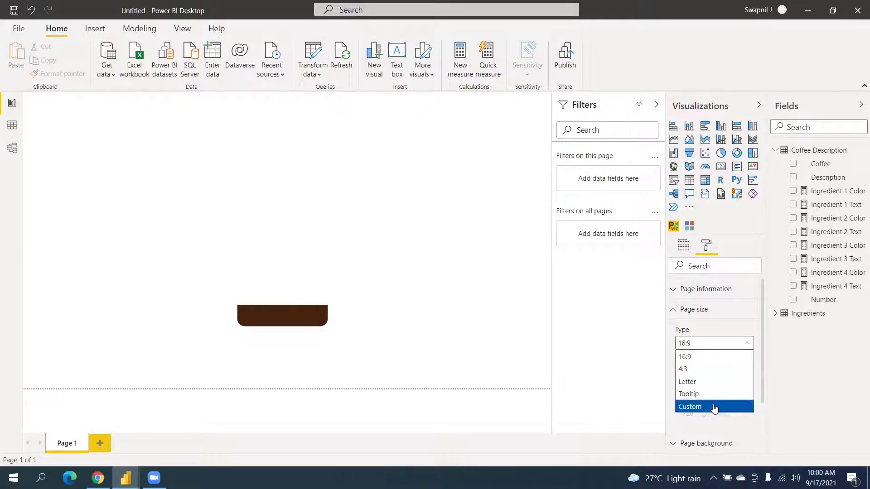
click(707, 407)
click(696, 378)
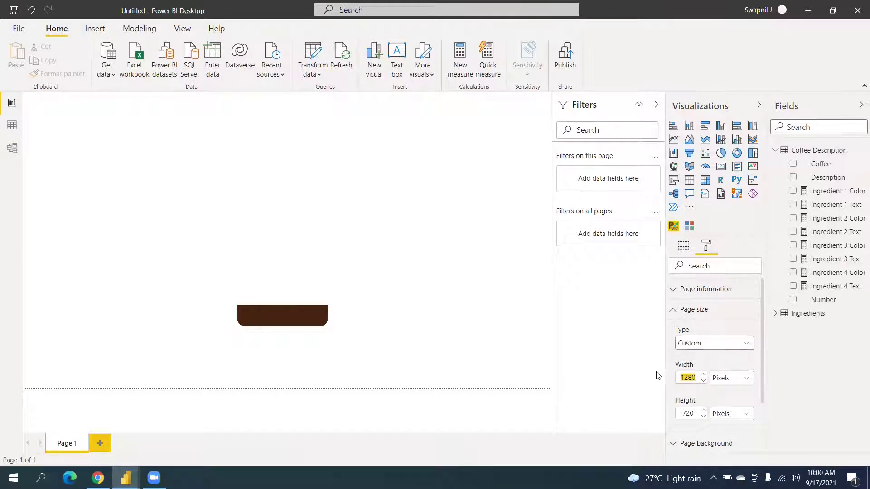
text(1000)
click(693, 413)
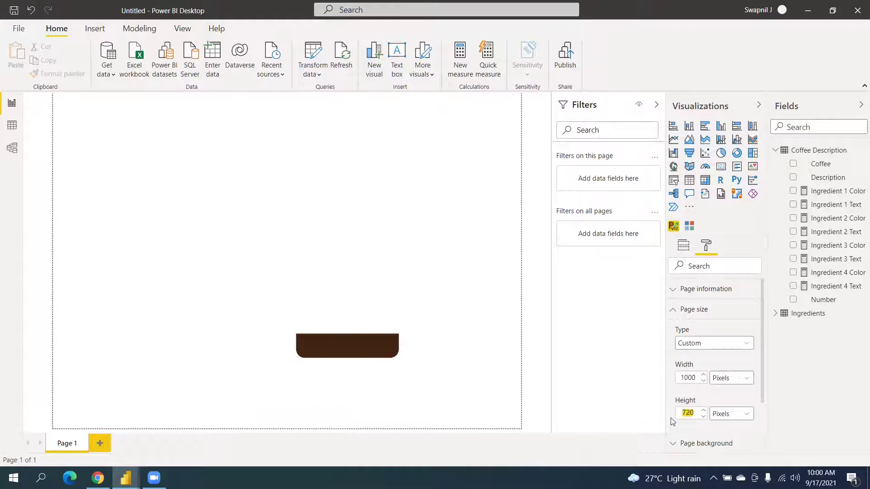
text(1000)
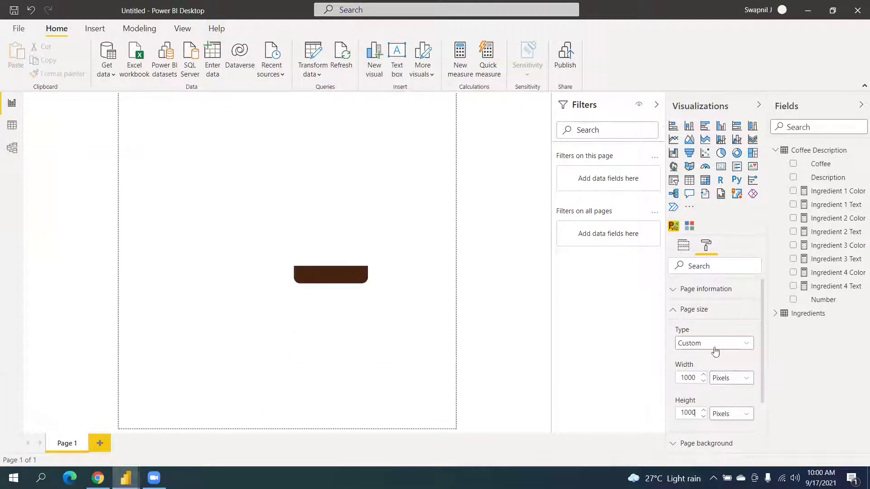
click(710, 315)
Give the page background the bright green color #10E4B2 and set its transparency to 0%
click(704, 330)
scroll(707, 330, down, 2)
scroll(705, 319, up, 2)
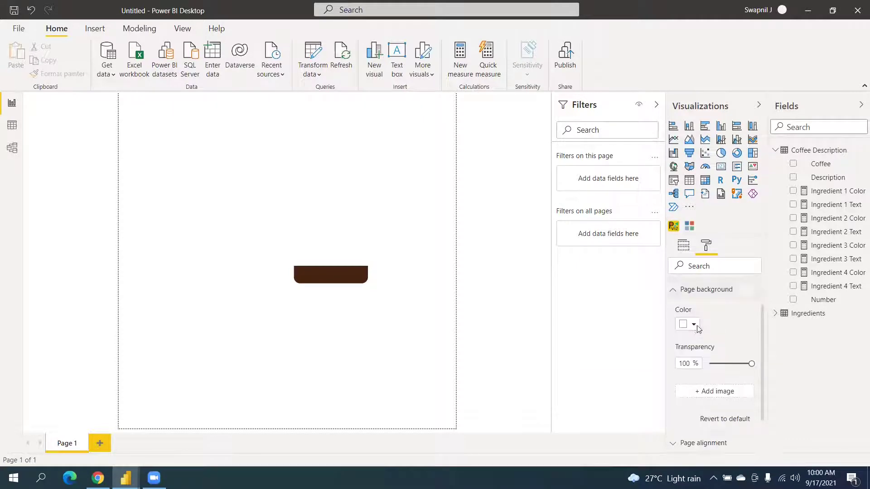
click(693, 324)
click(732, 298)
drag(692, 258, 760, 262)
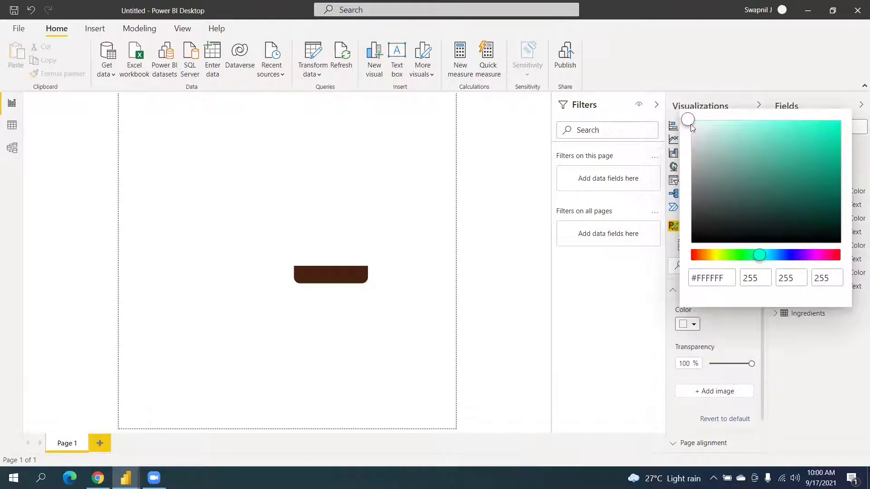
click(827, 133)
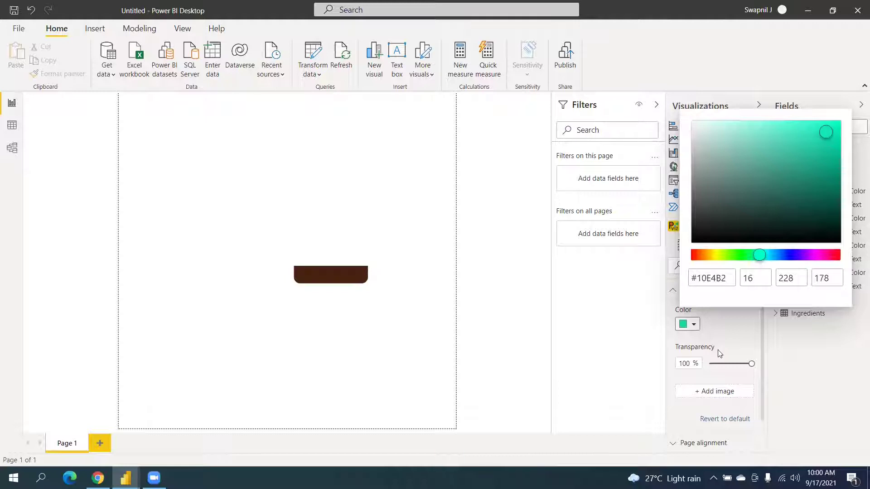
click(725, 339)
drag(751, 363, 709, 365)
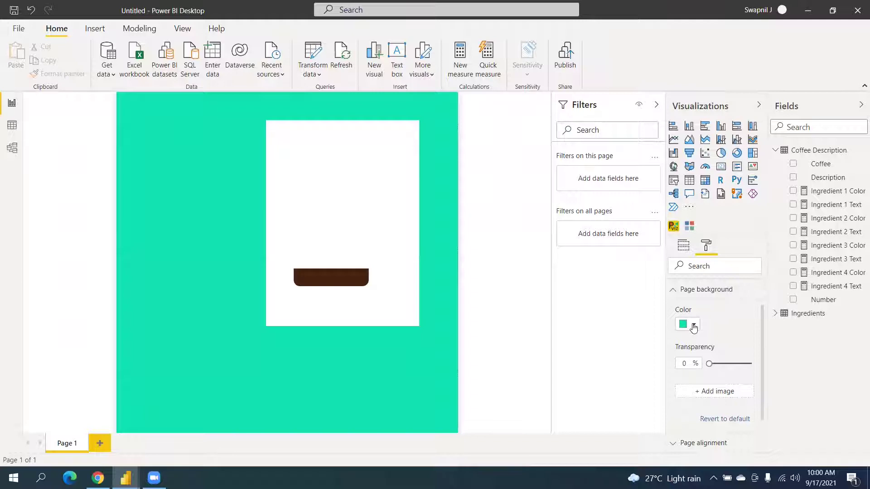
Change the page background color to a muted dark green
click(694, 324)
click(715, 298)
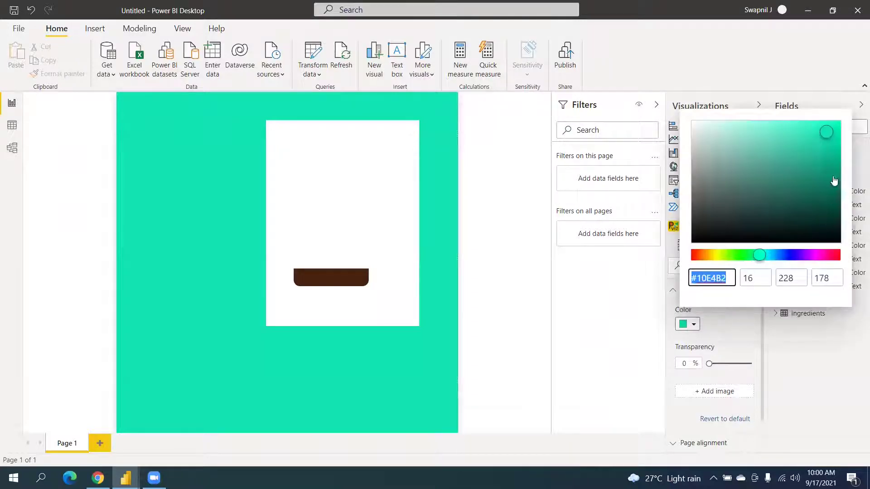
drag(829, 134, 799, 213)
drag(759, 255, 756, 256)
drag(793, 209, 790, 208)
click(705, 338)
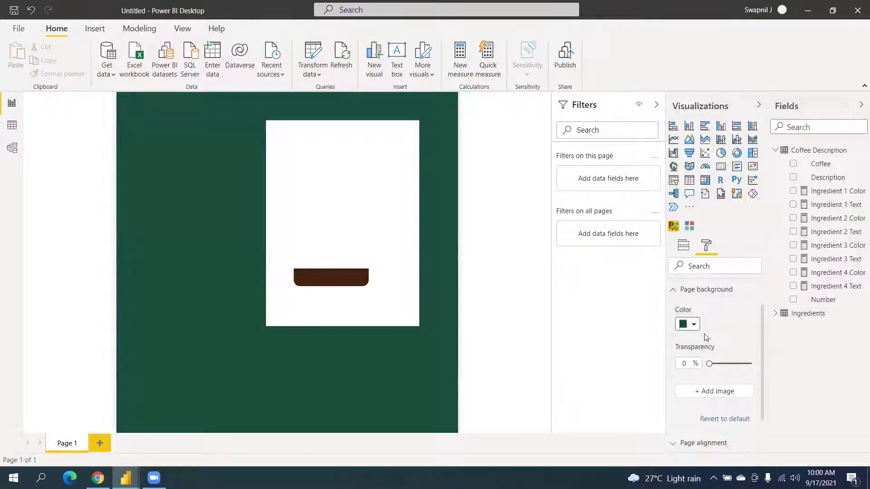
Enlarge the cup visual on the page and turn off its background
click(342, 199)
drag(417, 326, 440, 381)
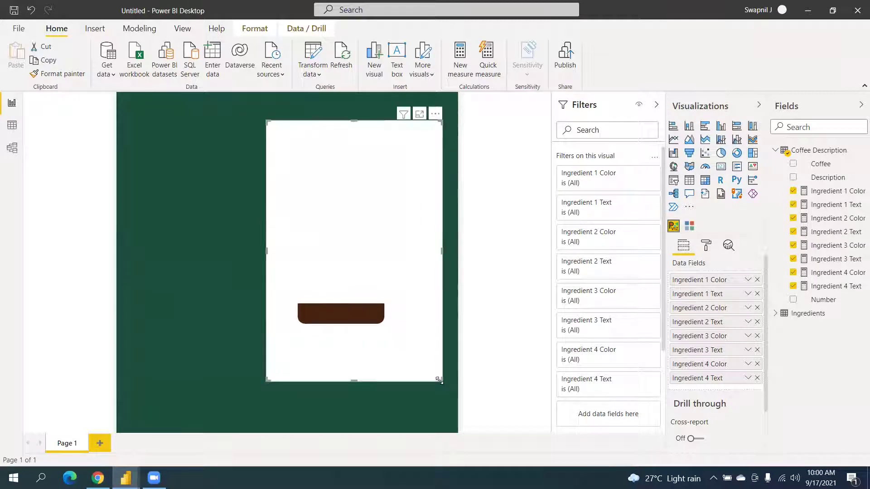
click(706, 246)
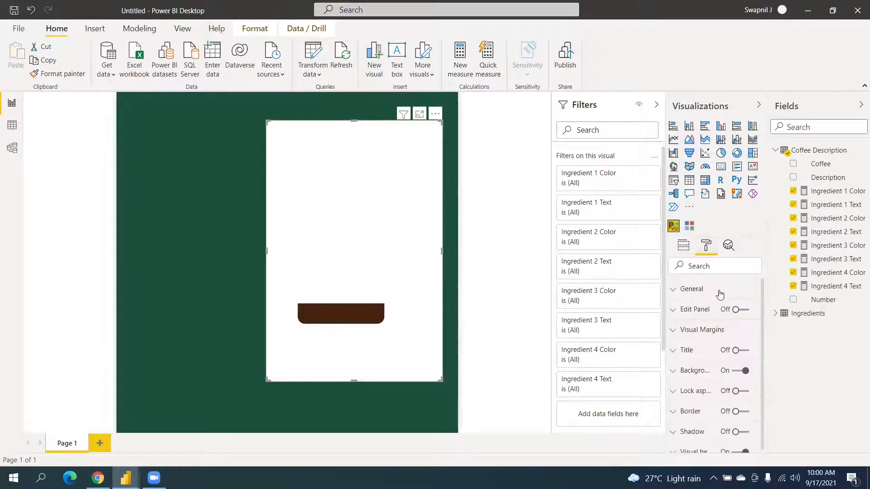
click(734, 373)
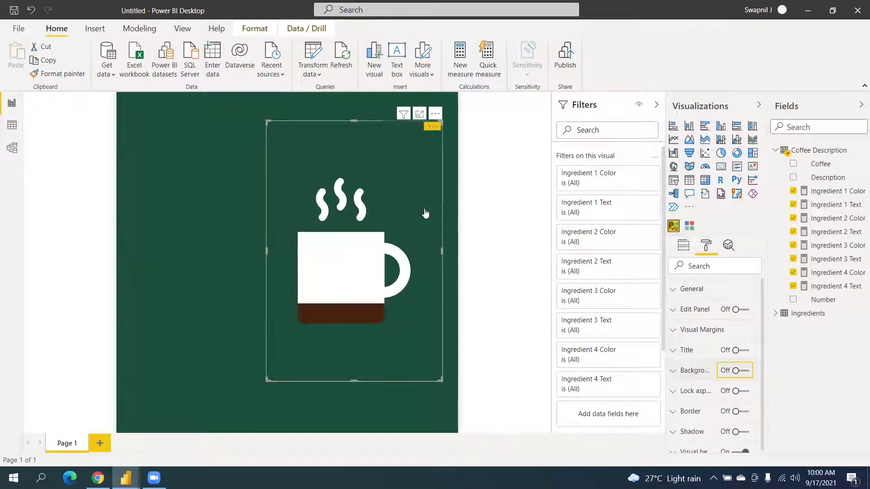
drag(266, 250, 246, 256)
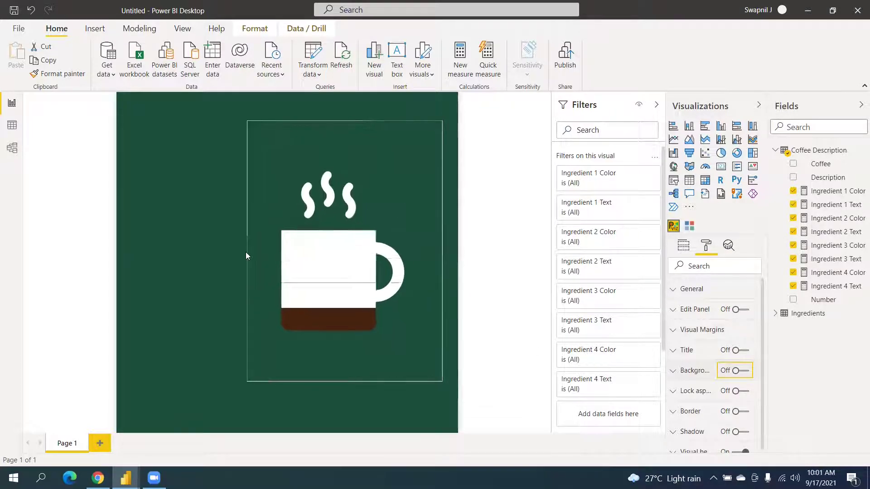
Move the cup visual slightly down and toward the page's center, and shorten its frame from the lower edge
click(383, 130)
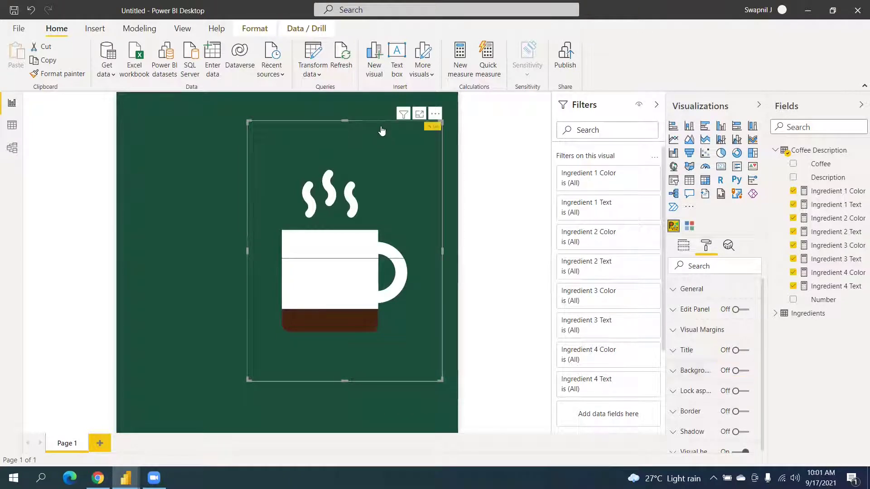
drag(382, 121, 375, 141)
click(361, 315)
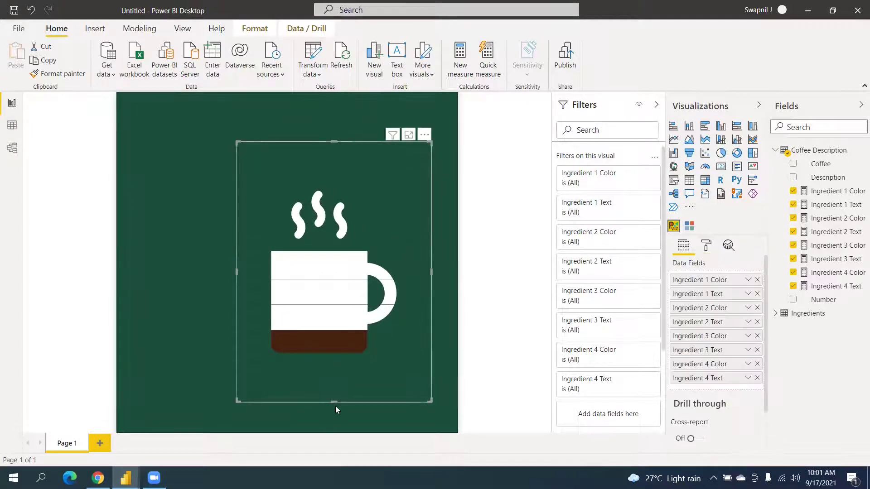
drag(335, 400, 339, 380)
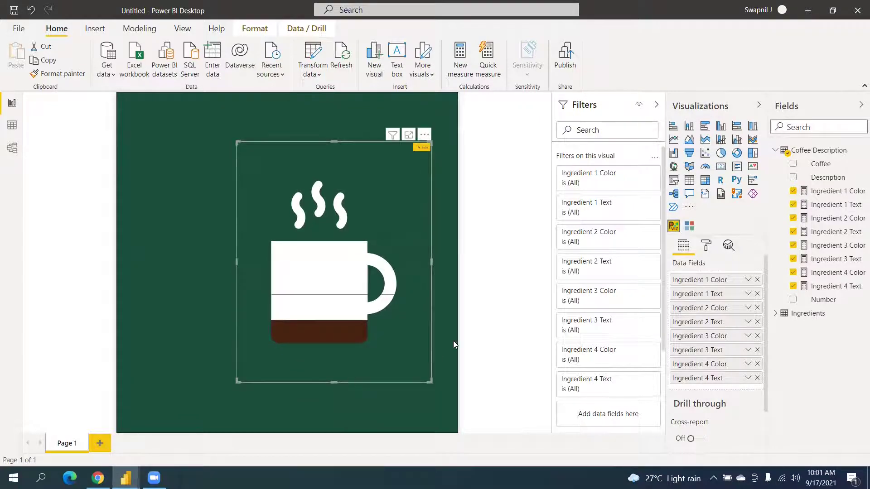
click(438, 211)
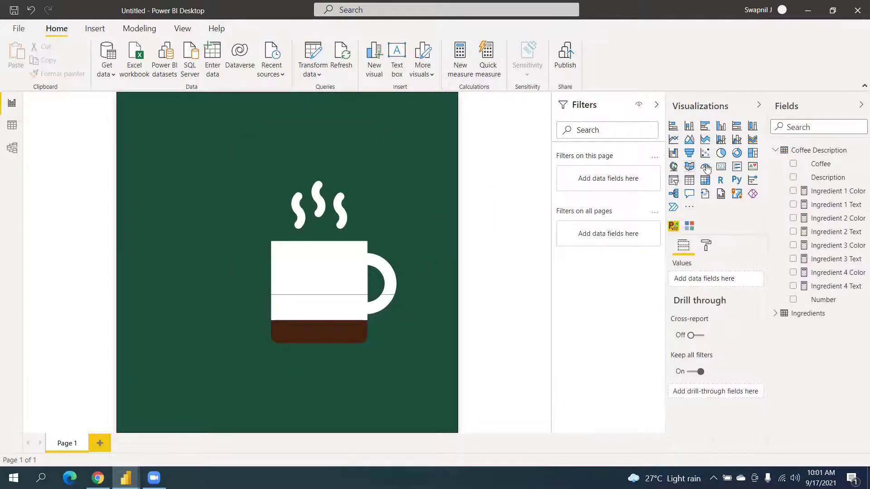
Add a card visual showing the Description field below the cup, stretched to the page's lower right corner
click(720, 167)
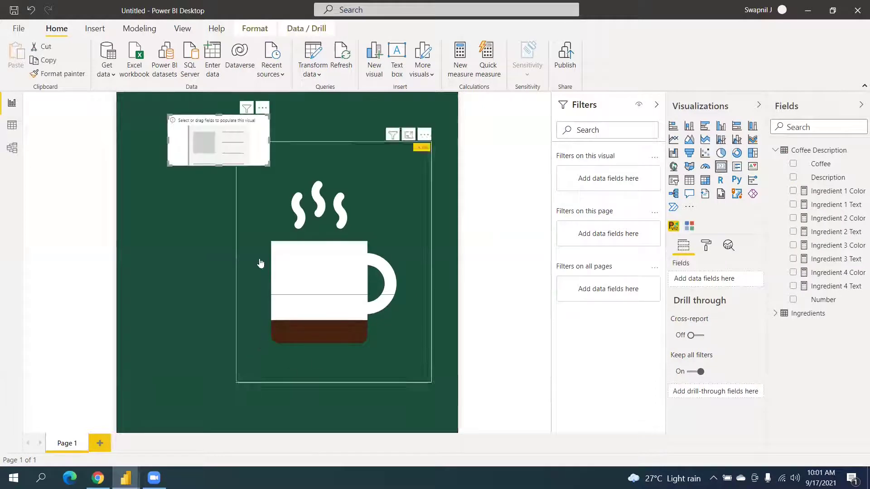
drag(229, 147, 223, 352)
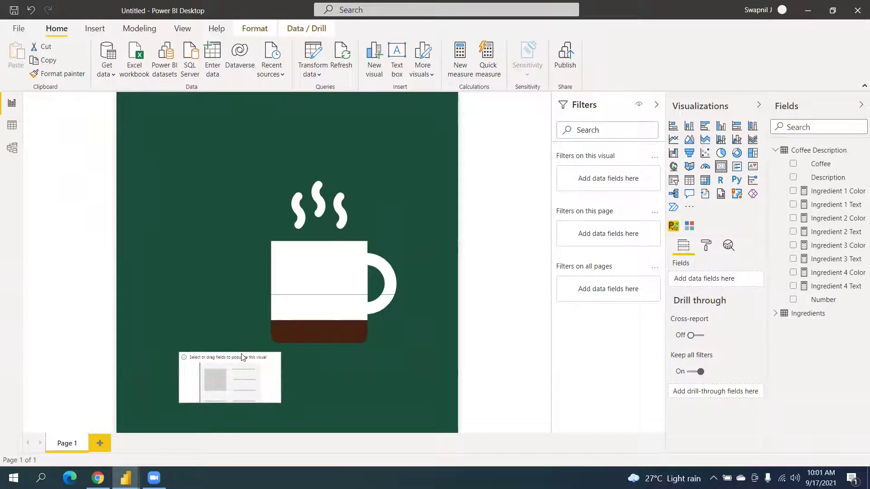
drag(280, 403, 459, 438)
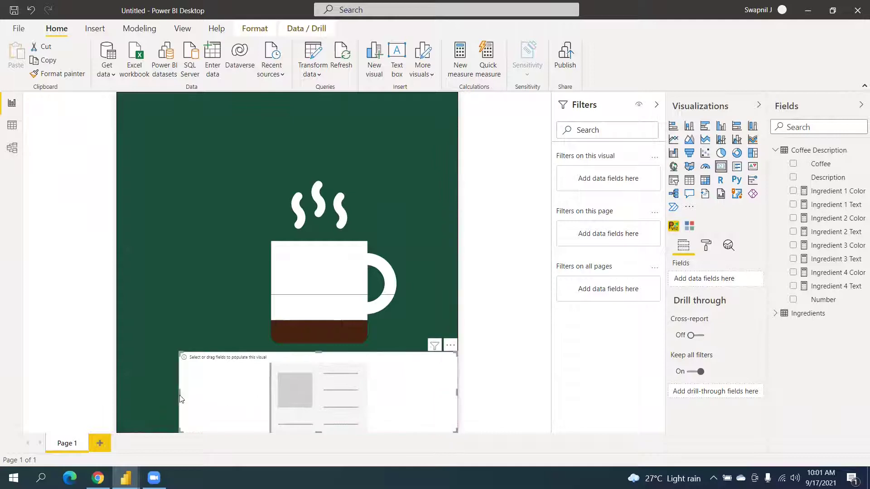
drag(180, 396, 205, 395)
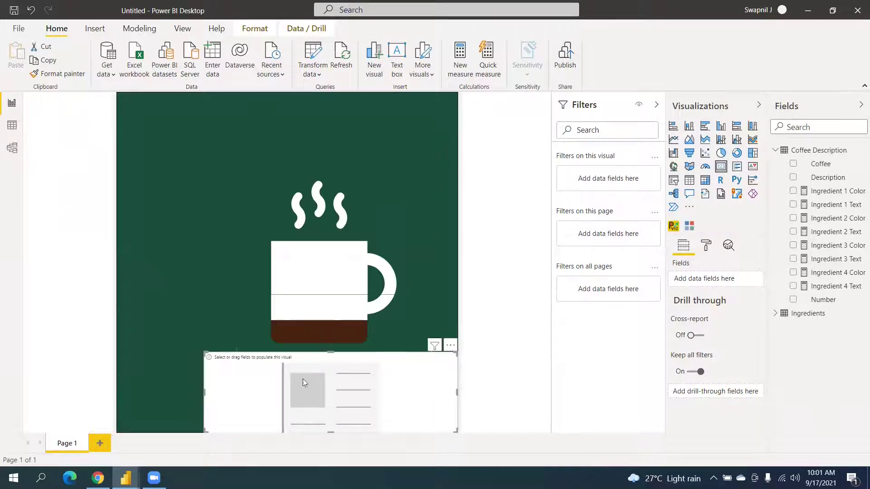
drag(832, 178, 720, 278)
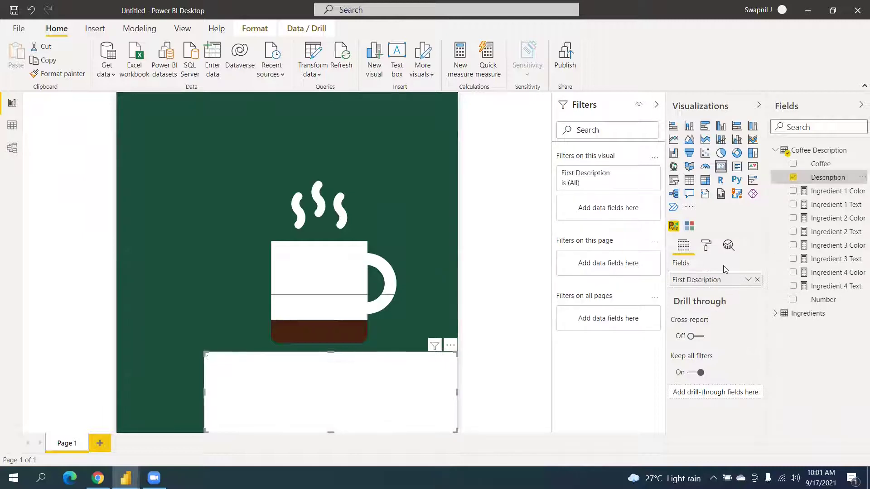
Turn off the description card's category label and set its data label text size to 22 pt
click(707, 245)
click(735, 332)
click(707, 309)
scroll(717, 354, down, 2)
scroll(718, 354, down, 1)
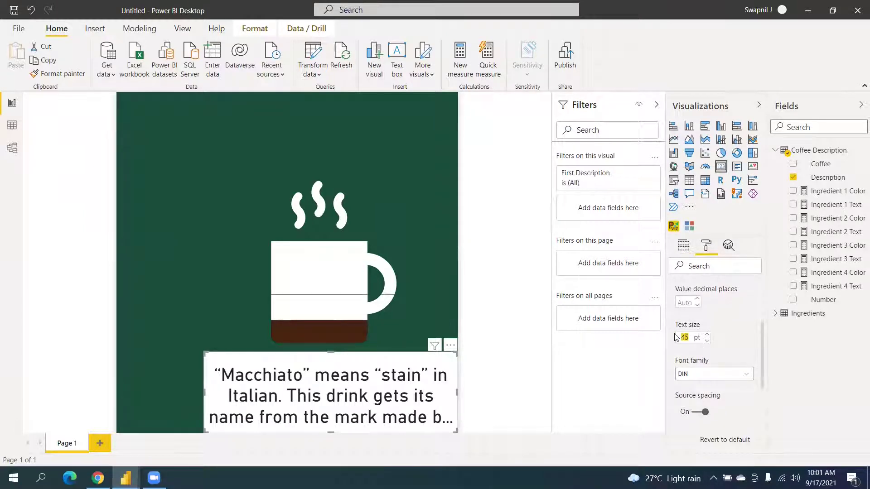
text(22)
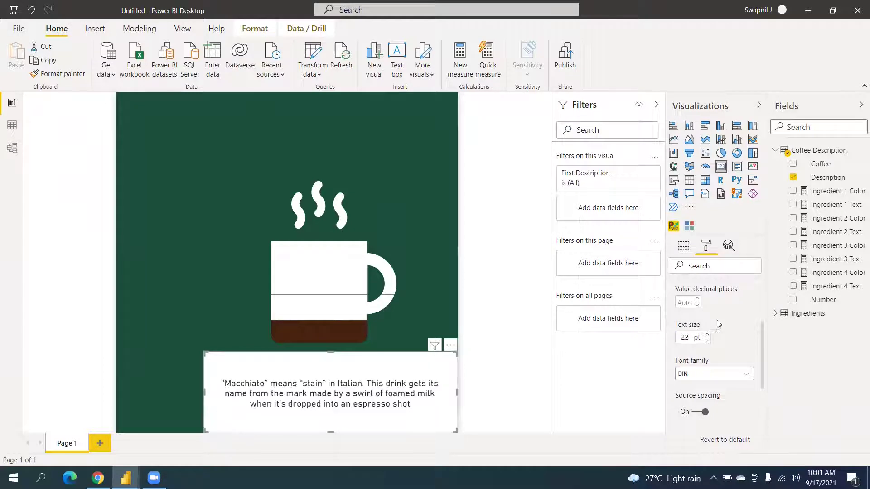
Make the description card's data label text white and turn off the card's background
scroll(717, 340, up, 5)
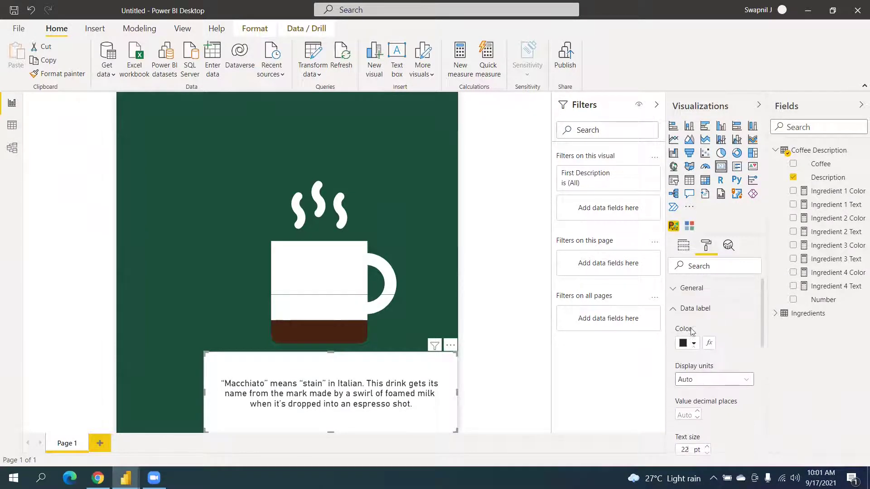
click(694, 345)
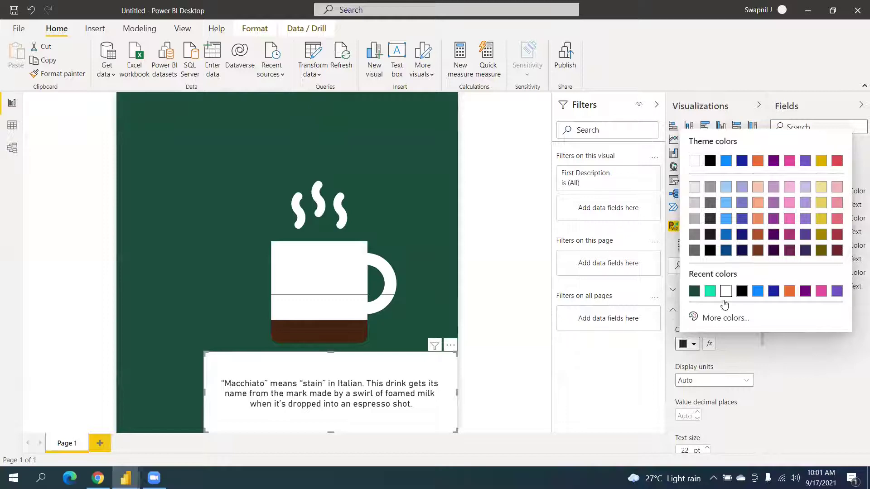
click(722, 290)
click(704, 312)
click(737, 391)
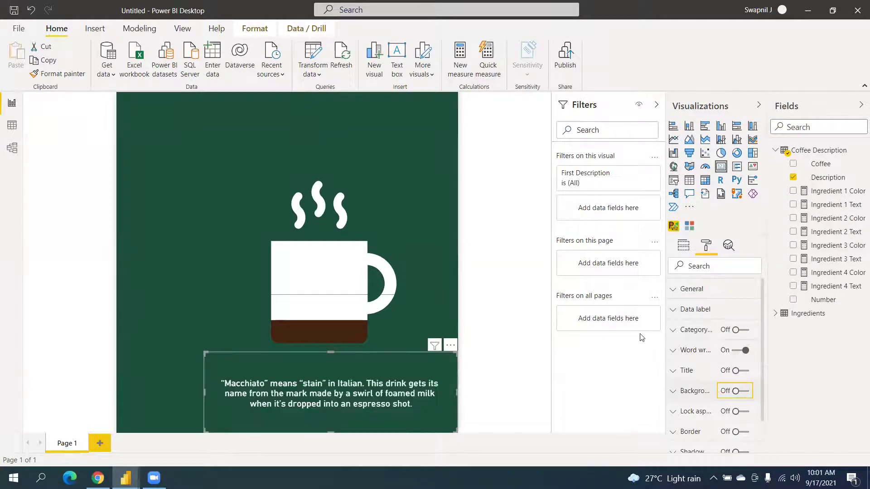
click(179, 186)
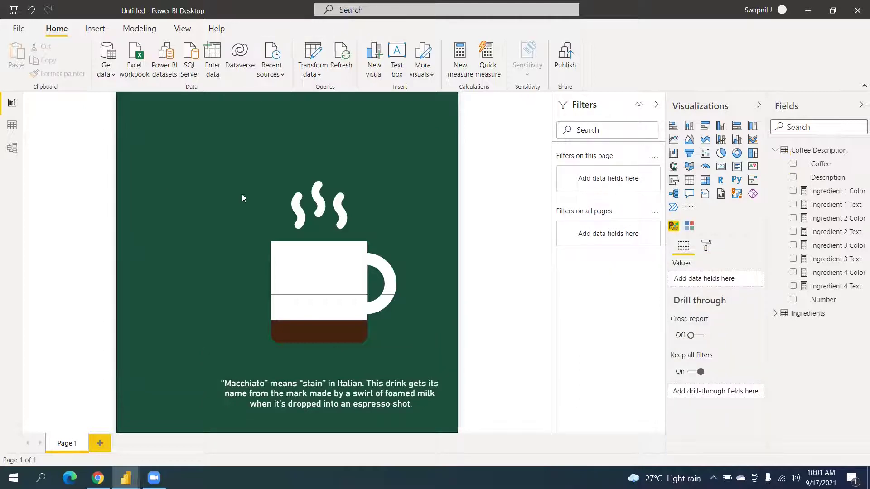
Add a Chiclet slicer against the page's left edge, about 300 wide by 920 high, reaching the page bottom
click(689, 226)
drag(200, 124, 156, 129)
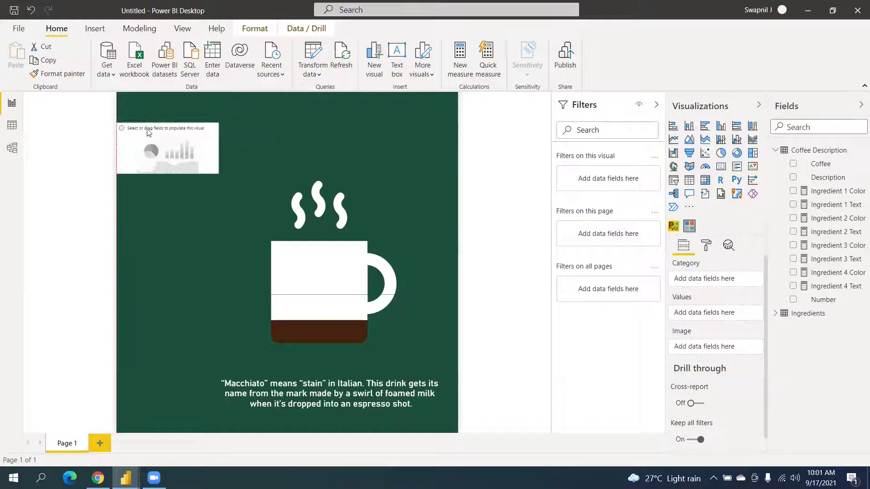
drag(166, 170, 164, 430)
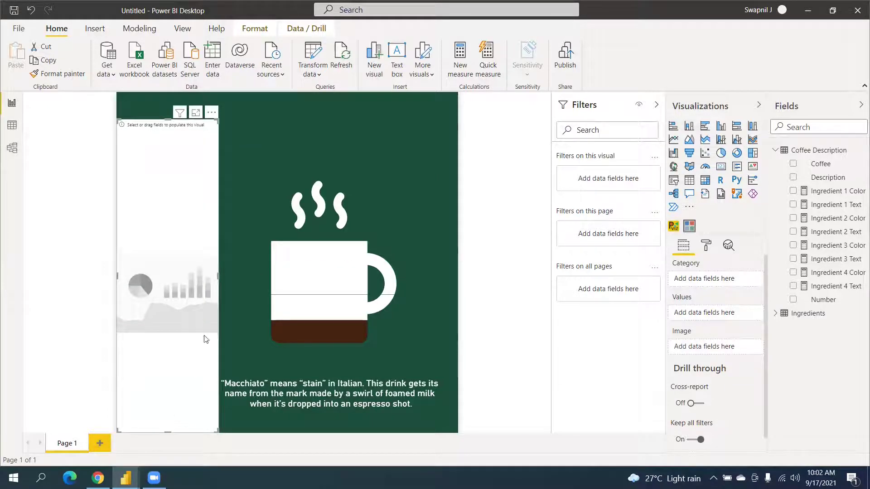
Assign the Drink field from the Ingredients table as the Chiclet slicer's category
click(776, 313)
drag(816, 342, 708, 315)
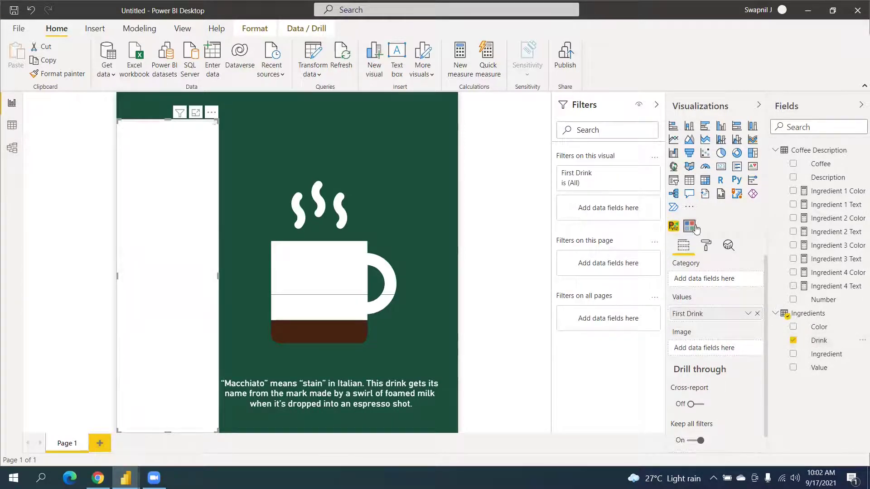
click(706, 245)
drag(714, 274, 714, 279)
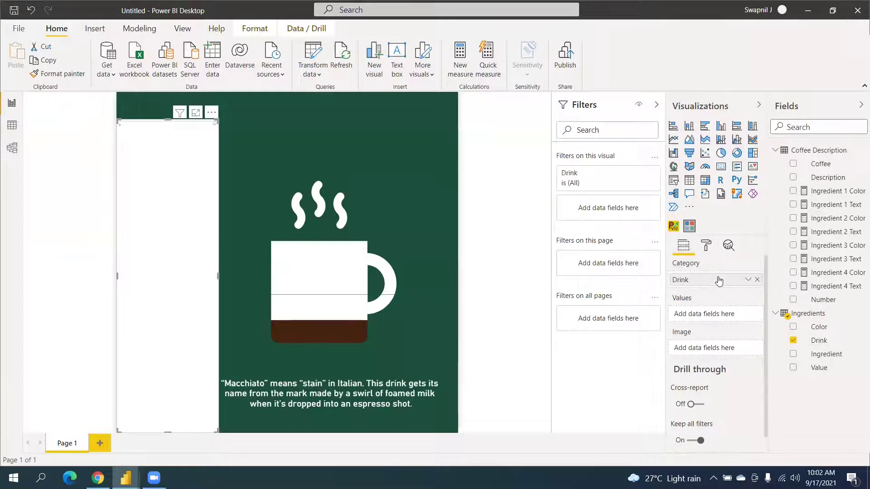
Turn off the drink slicer's header and arrange its chiclets in 1 column
click(707, 246)
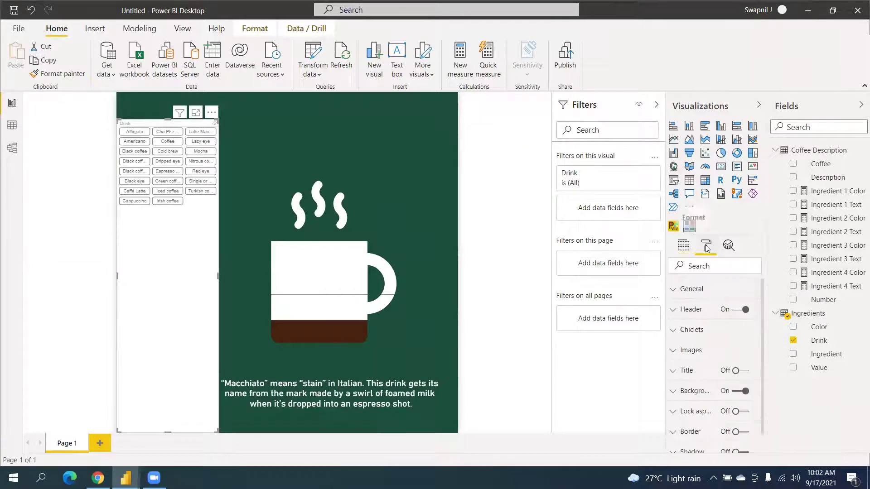
click(721, 317)
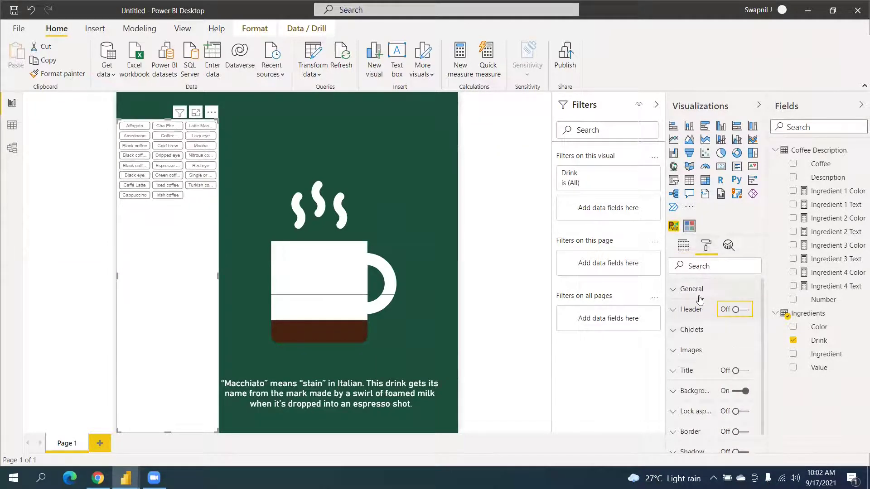
click(701, 289)
click(696, 354)
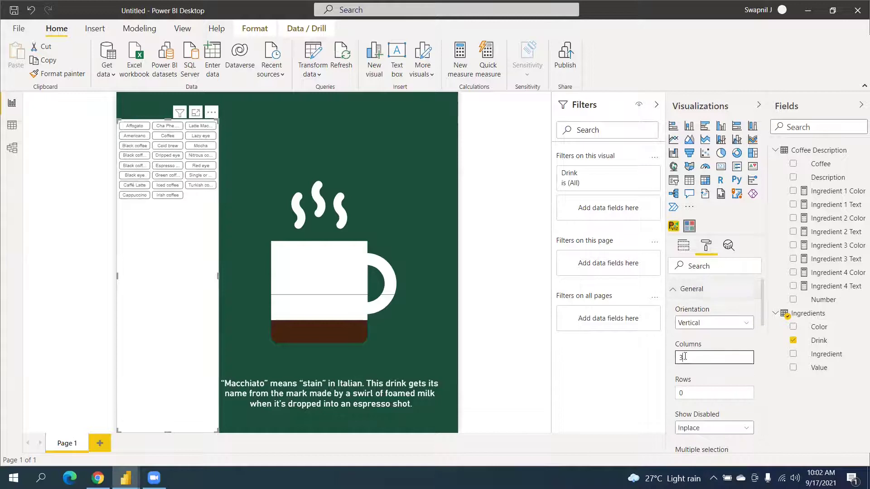
text(1)
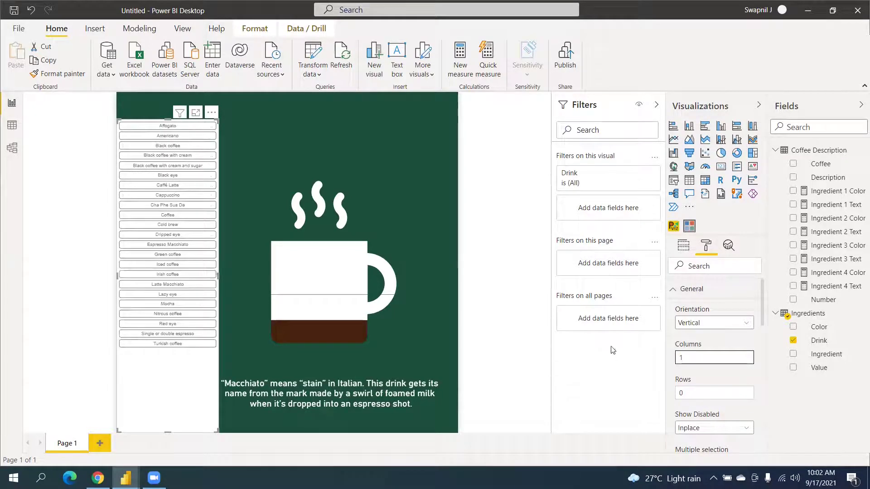
Set the drink slicer's chiclet text size to 14 pt and the chiclet height to 36
scroll(708, 347, down, 1)
scroll(708, 347, down, 8)
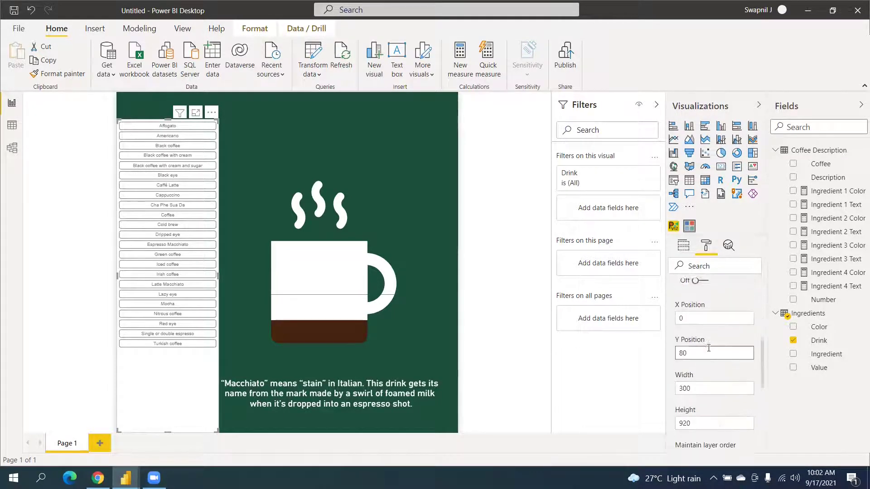
scroll(709, 353, down, 3)
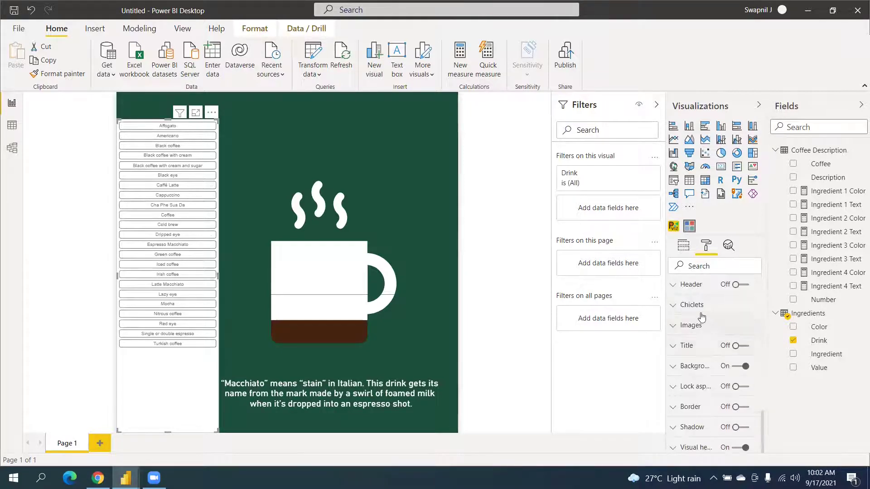
click(701, 312)
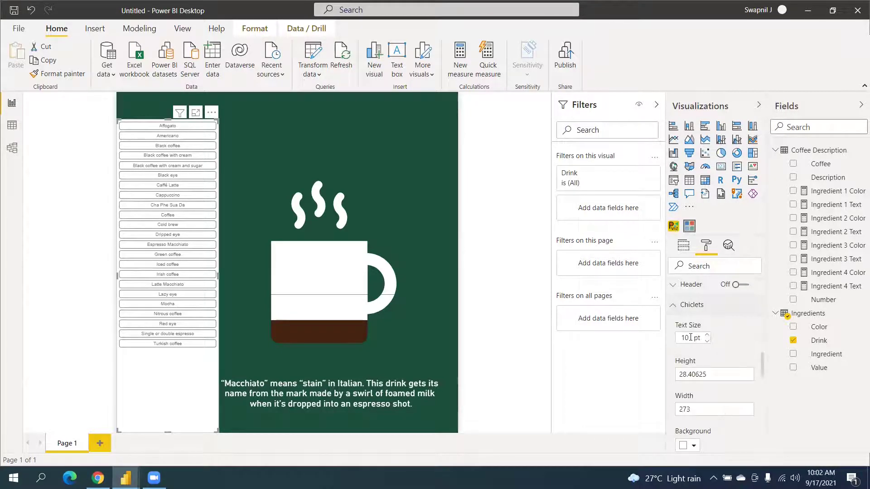
text(4)
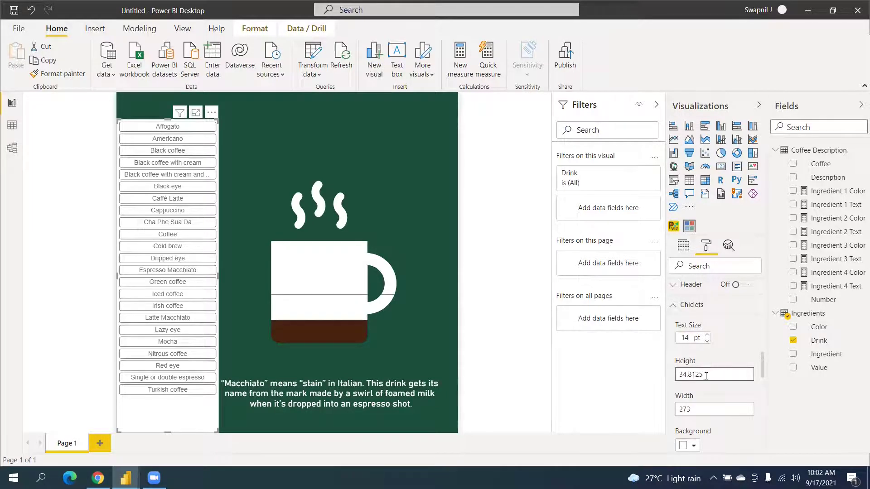
drag(706, 375, 673, 383)
text(36)
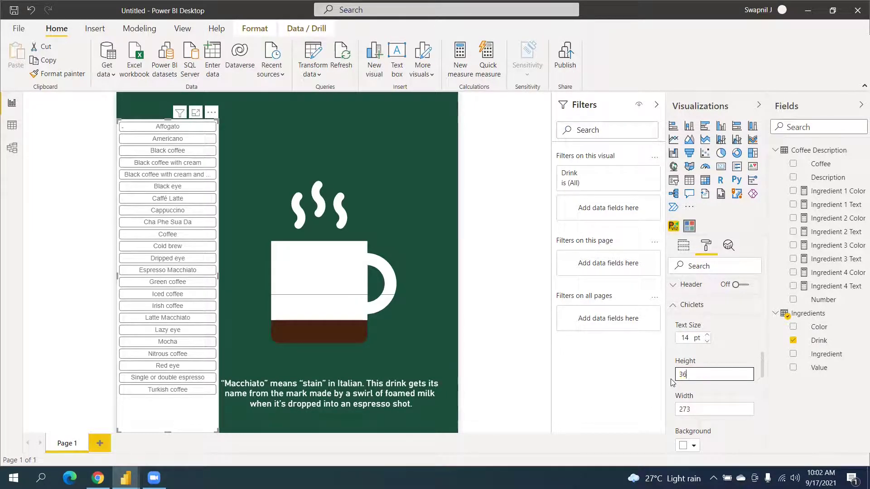
Turn off the drink slicer's overall visual background
scroll(733, 401, down, 5)
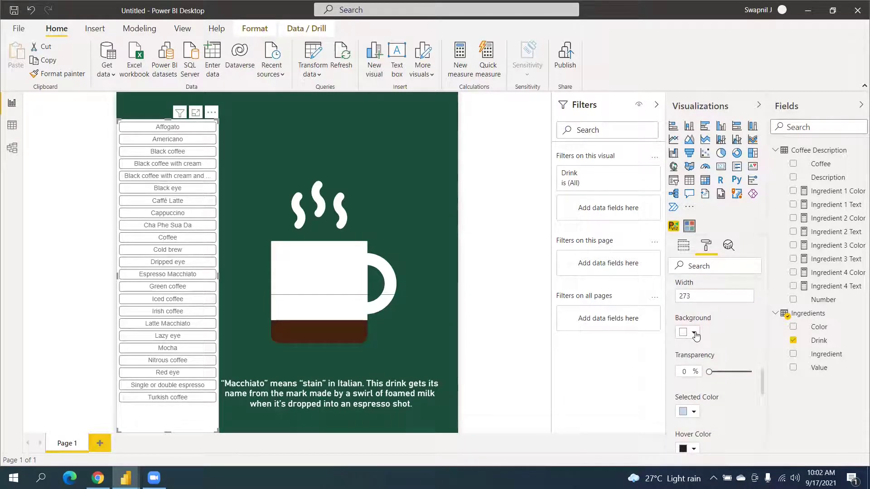
scroll(698, 328, up, 5)
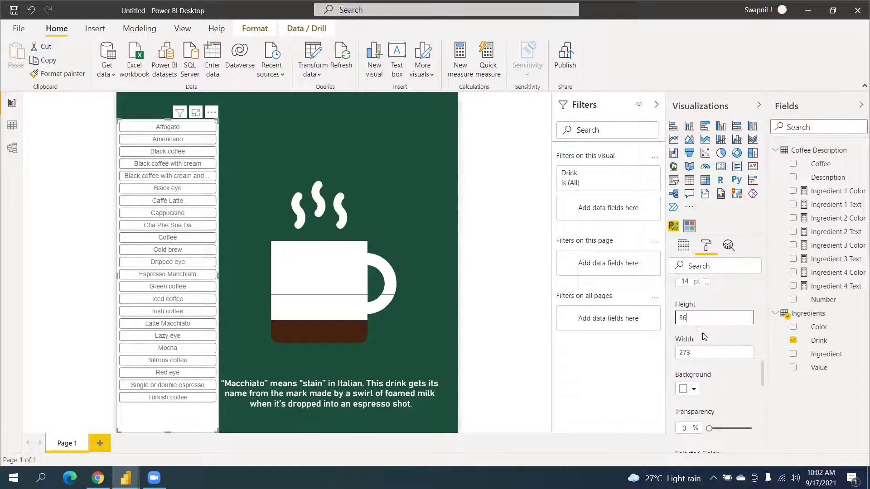
click(700, 309)
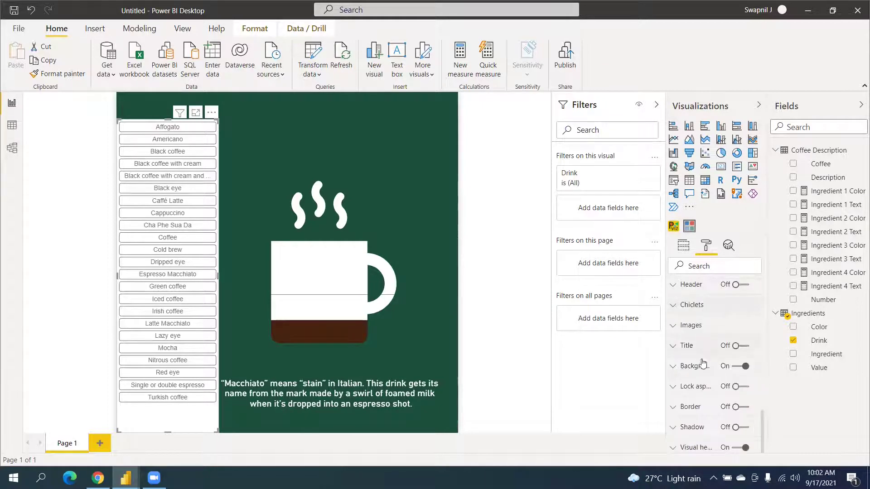
click(721, 366)
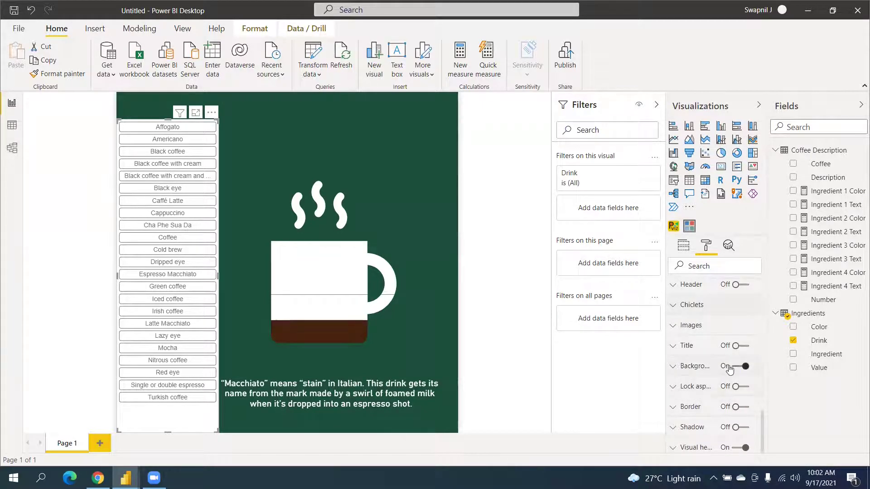
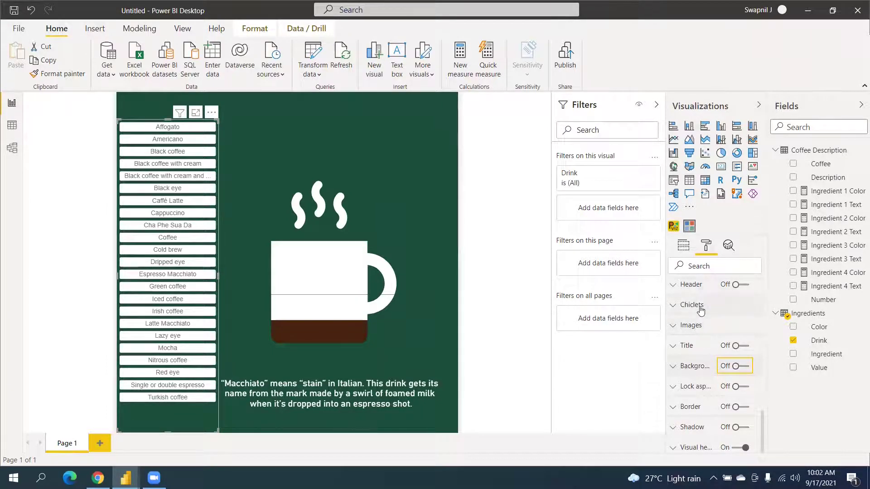
Set the drink slicer's chiclet background color to the recent dark green
click(700, 307)
scroll(719, 360, down, 2)
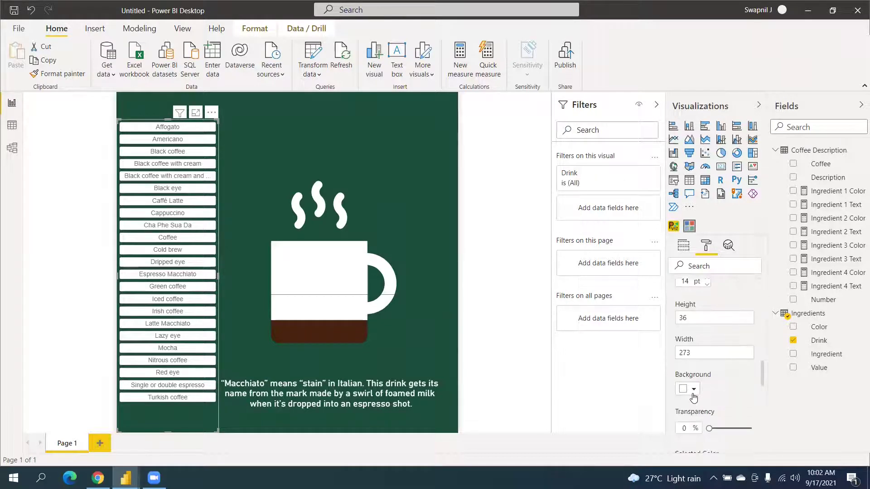
click(693, 392)
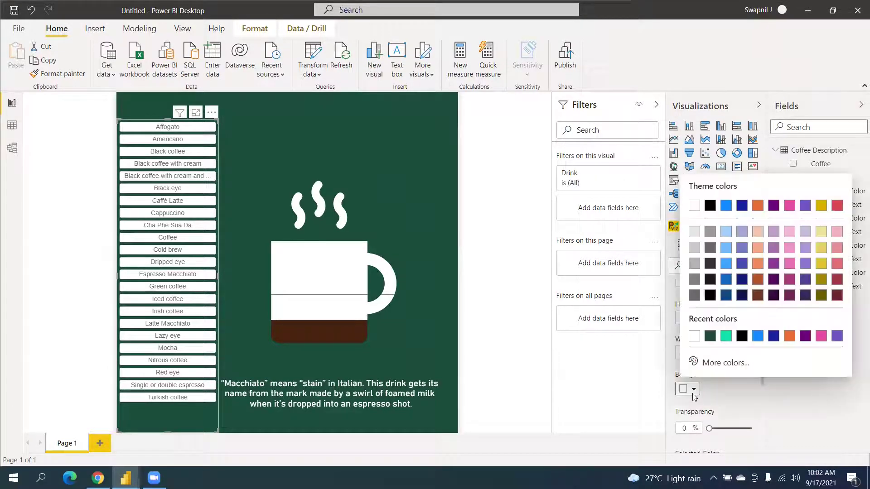
click(710, 336)
Set the drink slicer's selected chiclet color to dark orange and its unselected color to dark green
scroll(715, 382, down, 1)
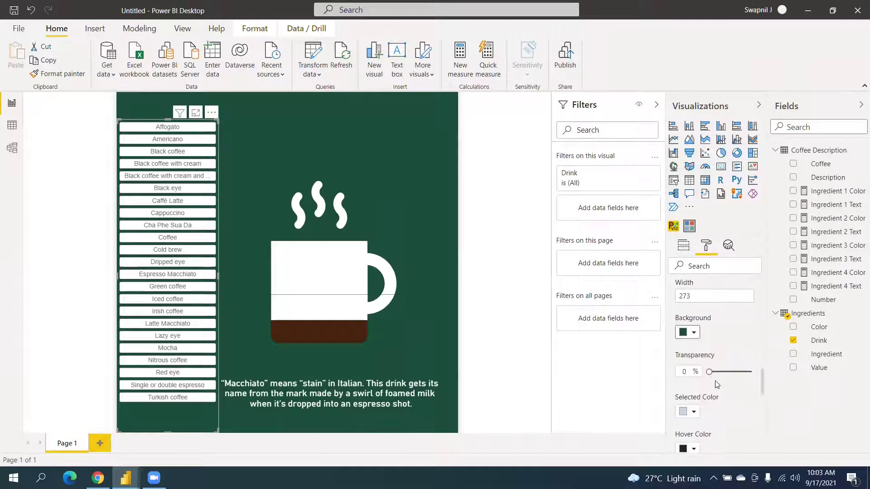
scroll(717, 375, down, 1)
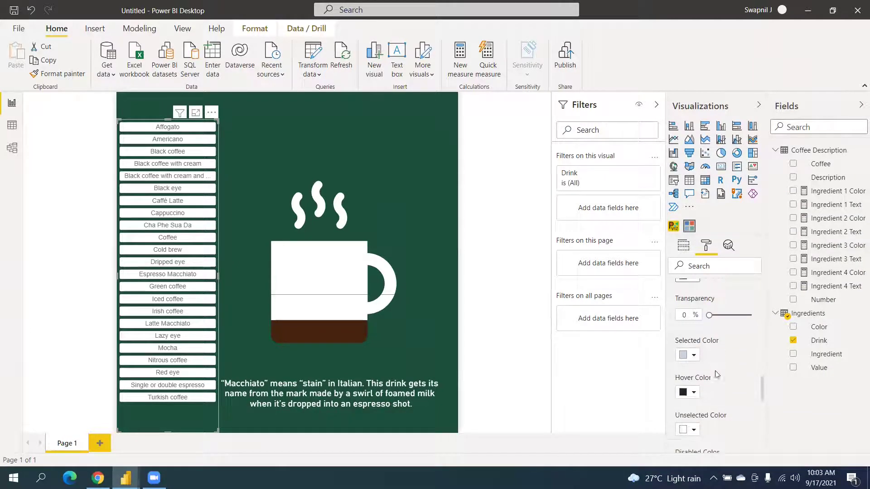
click(694, 358)
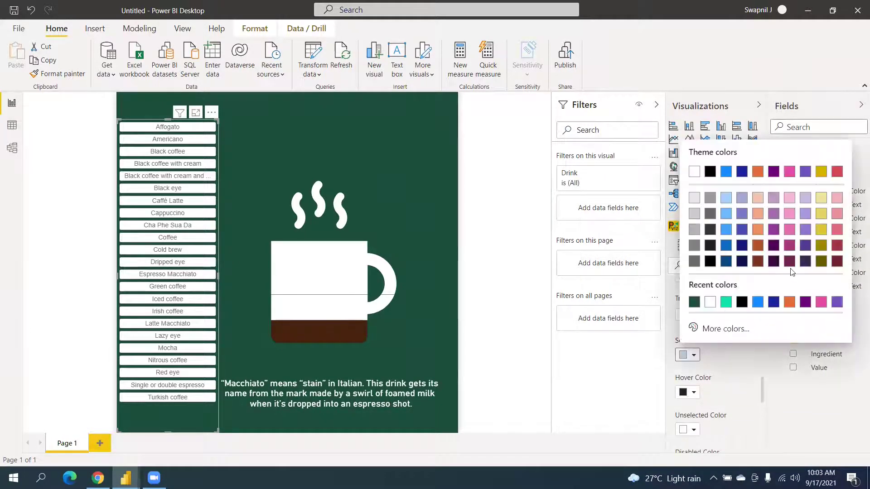
click(757, 246)
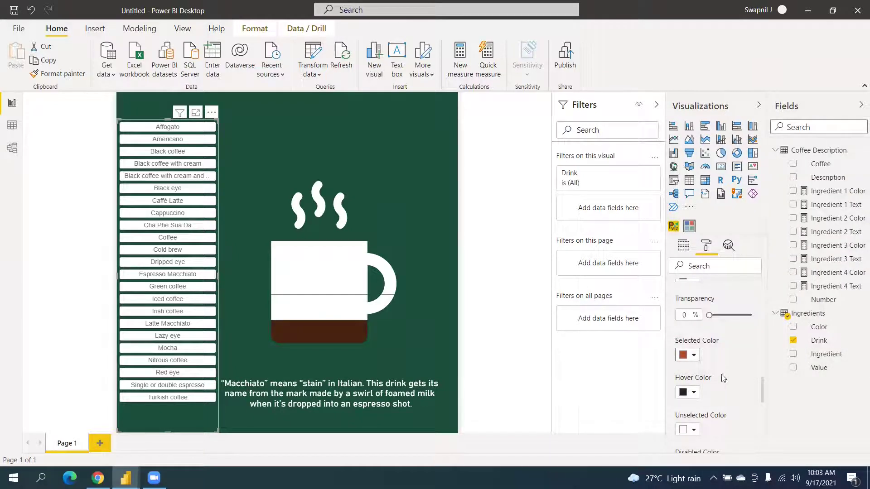
scroll(724, 379, down, 3)
click(695, 373)
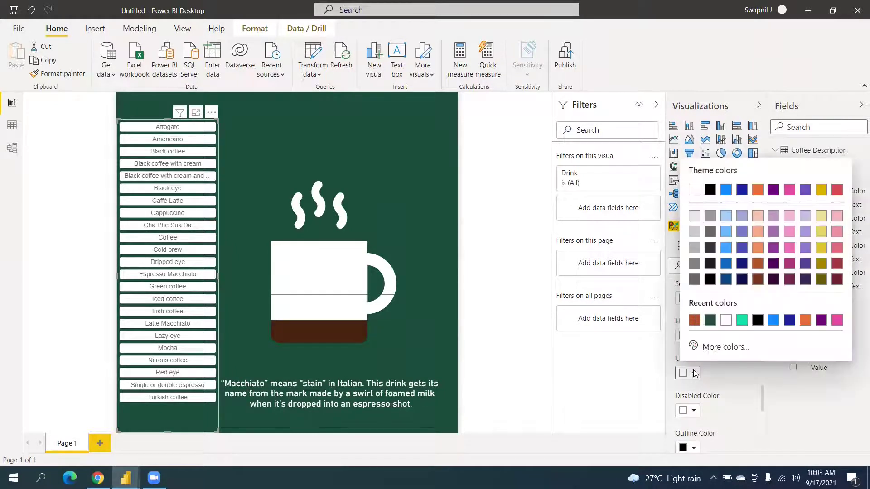
click(710, 321)
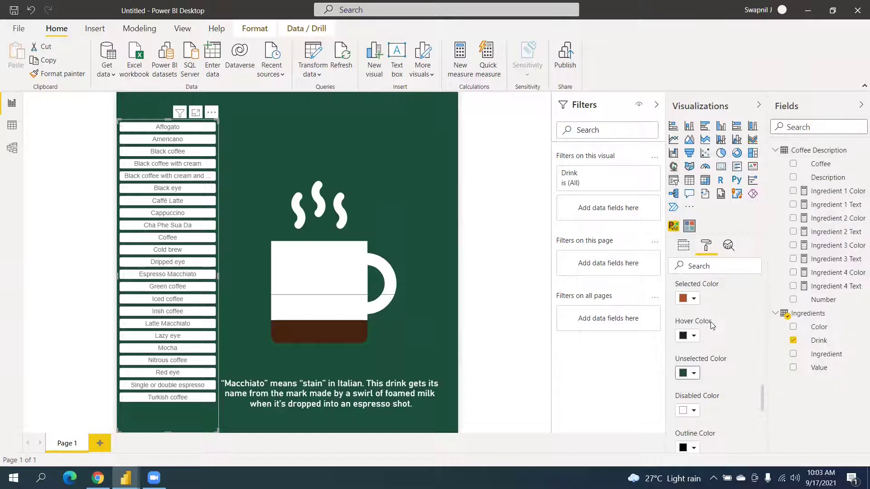
Set the chiclet text color to white and select Green coffee in the drink slicer
scroll(712, 365, down, 3)
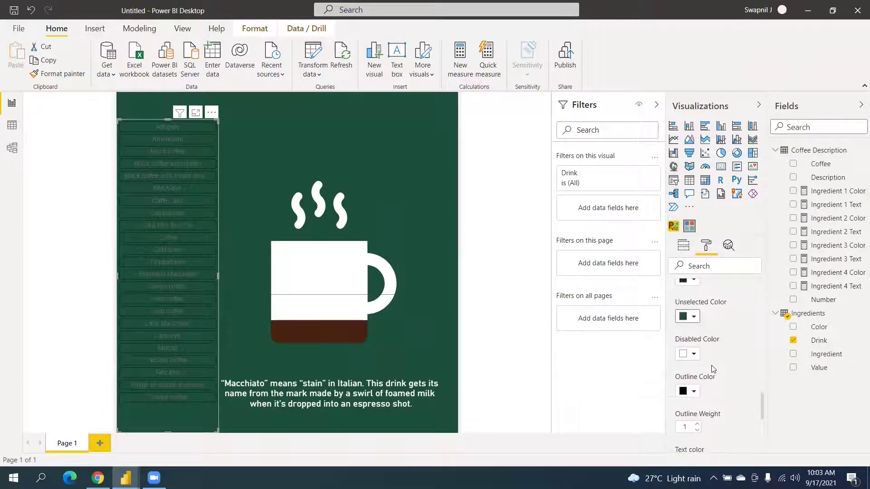
scroll(711, 365, down, 3)
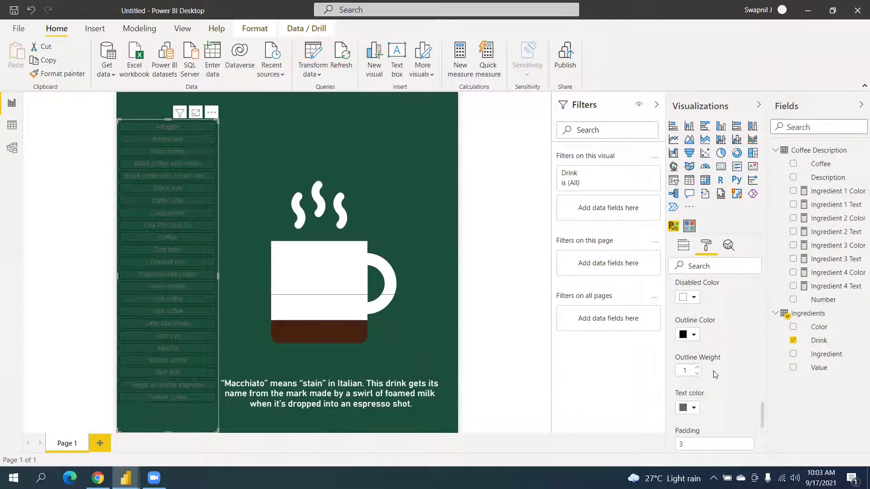
click(692, 408)
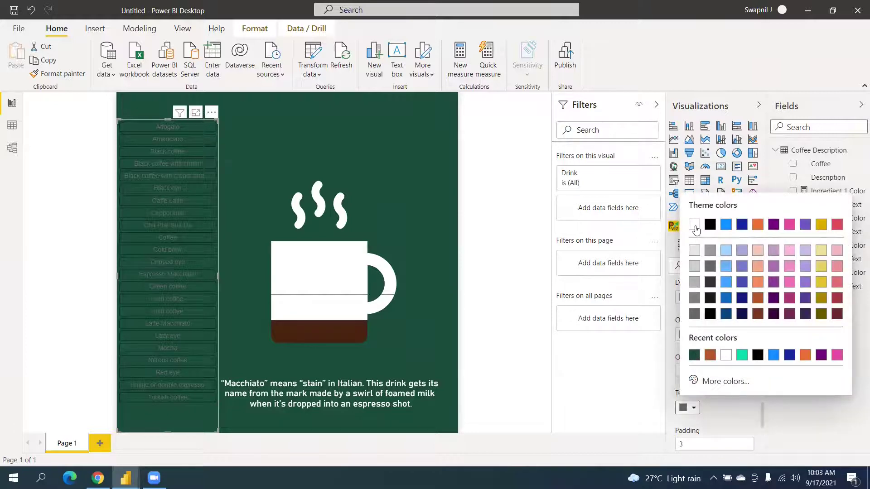
click(695, 225)
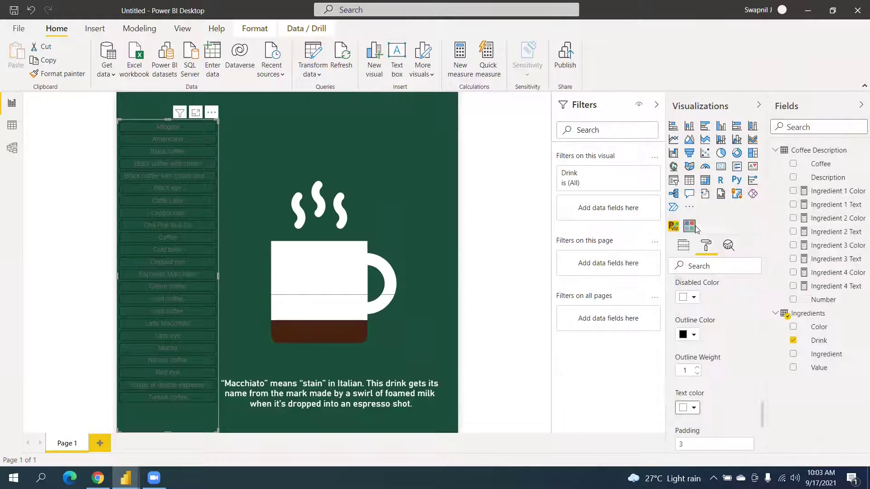
click(167, 287)
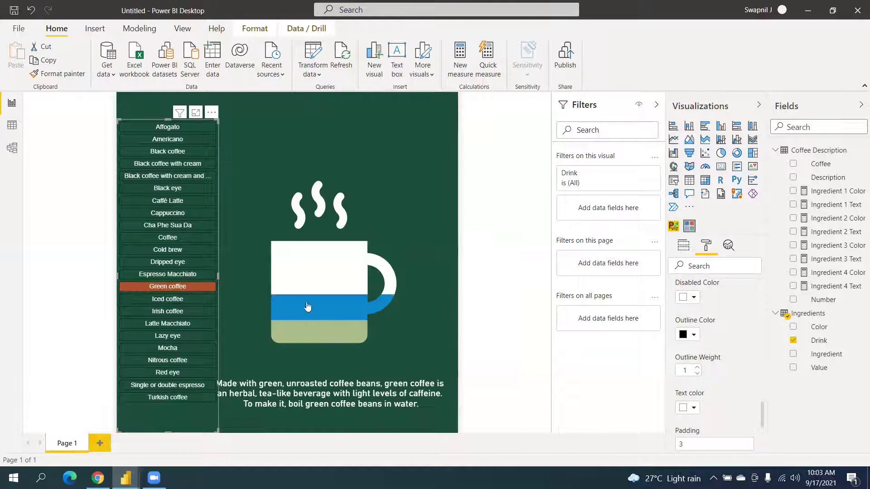
Narrow the description card so it clears the drink slicer, and lower the slicer's upper edge to free space above it
click(235, 381)
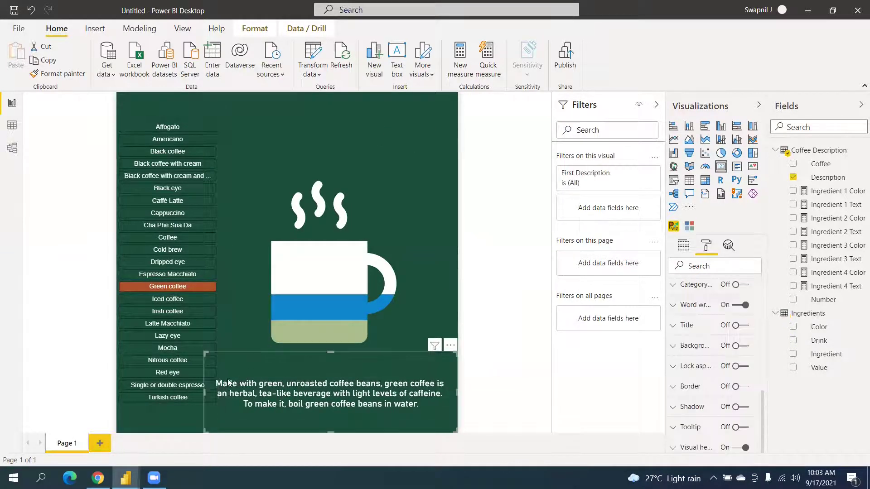
drag(204, 390, 220, 391)
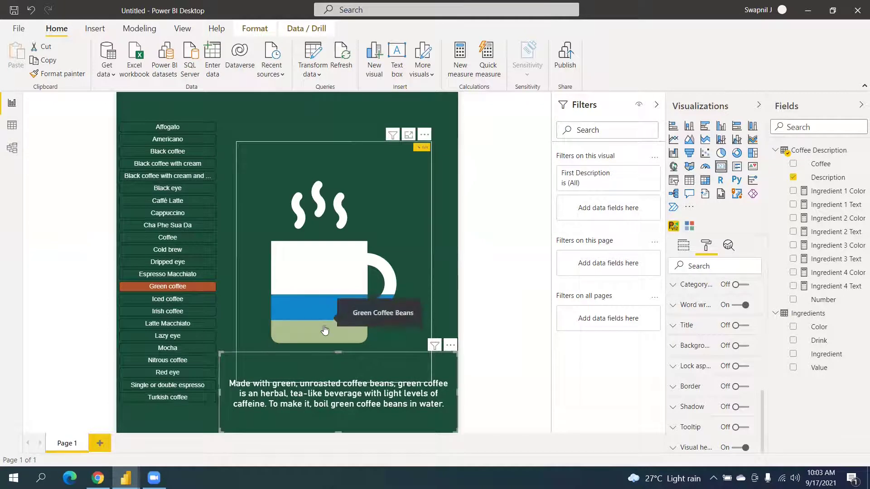
click(193, 414)
drag(165, 120, 164, 141)
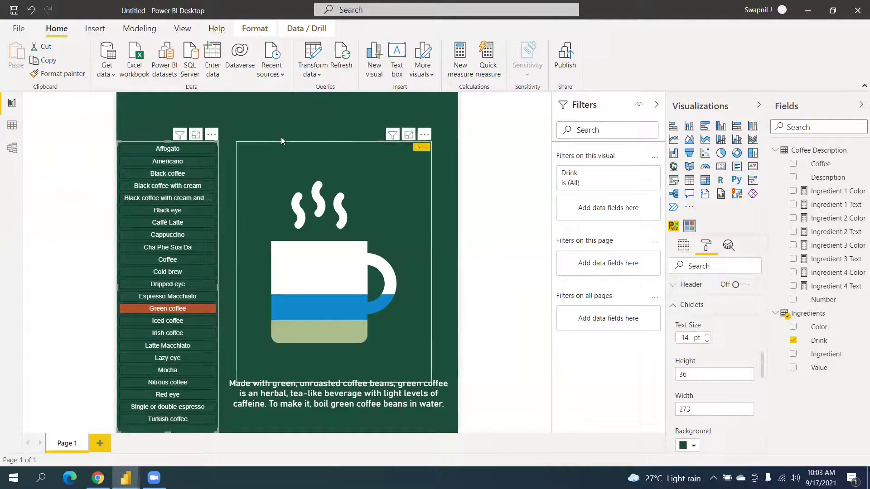
click(266, 120)
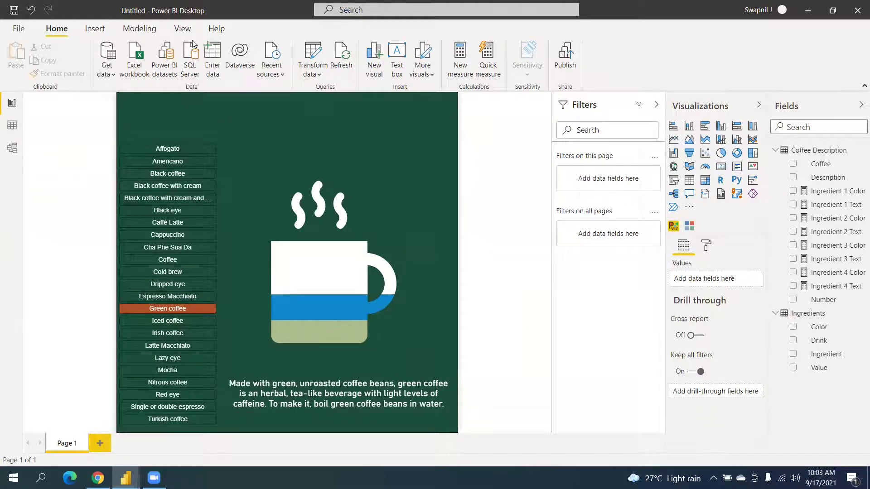
Insert a text box spanning the page width above the drink slicer and turn off its background
click(96, 29)
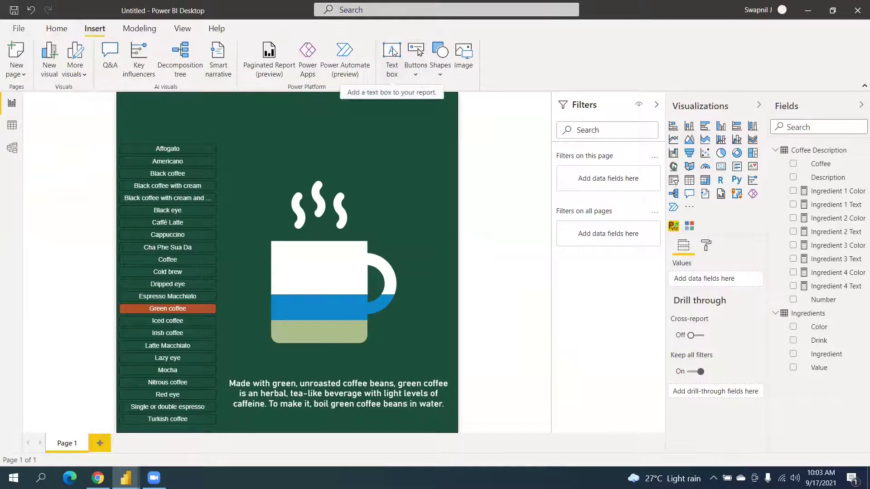
click(393, 50)
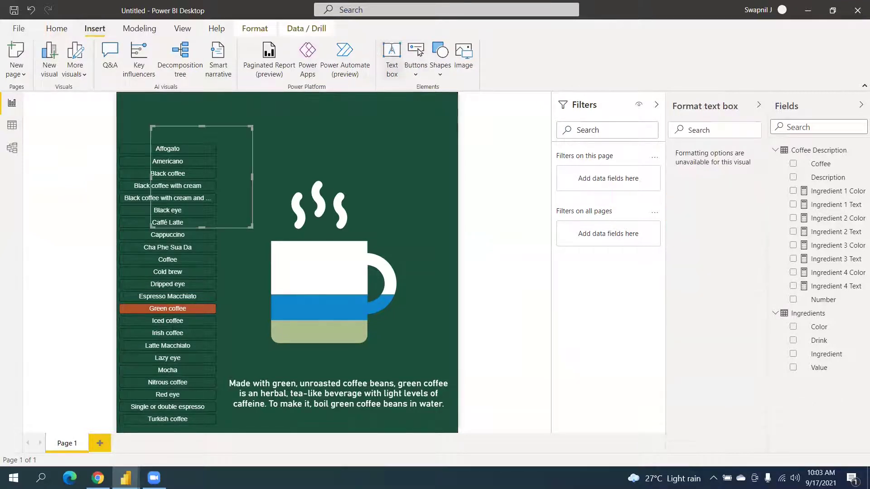
drag(222, 129, 190, 101)
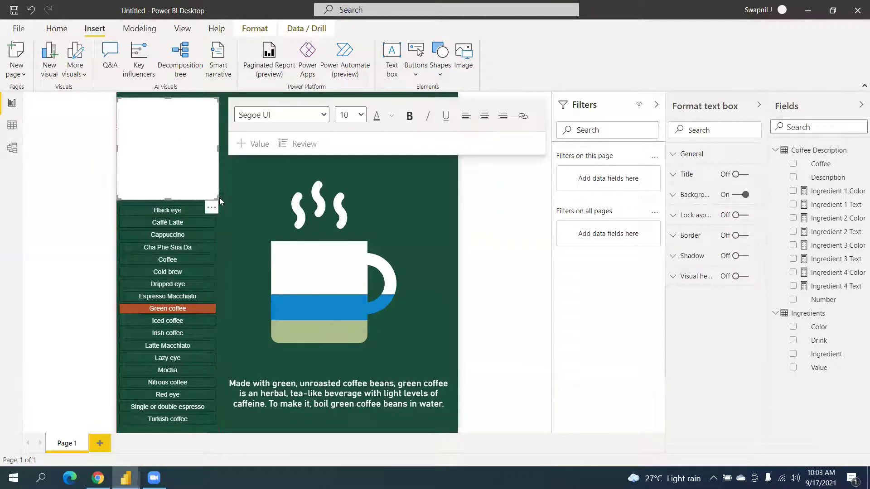
drag(218, 200, 455, 141)
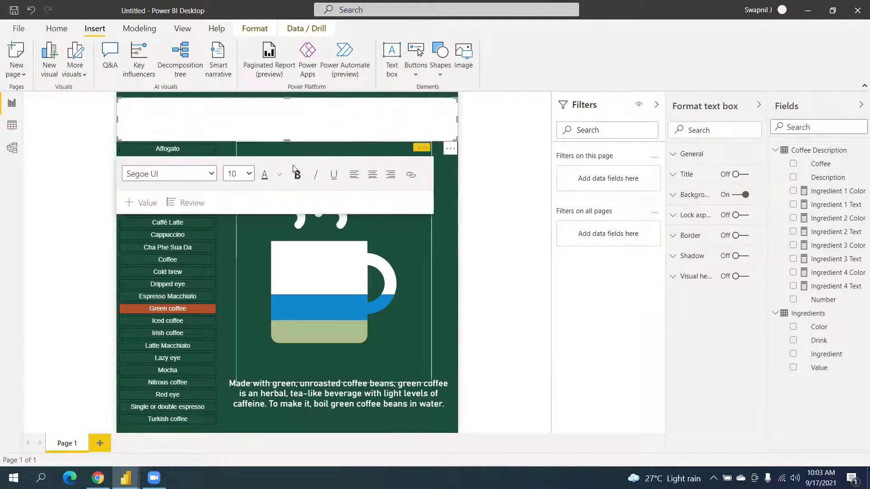
click(735, 195)
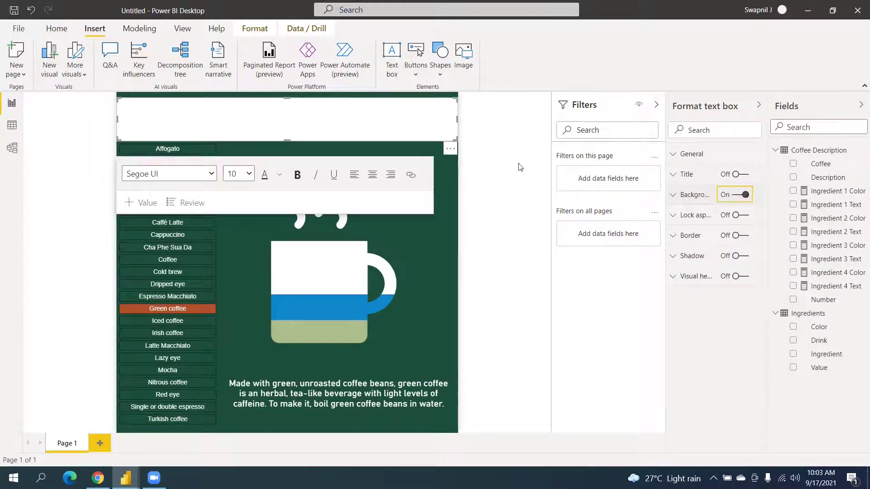
Enter the title "Coffee Shop" in the text box and set its font size to 40
click(311, 118)
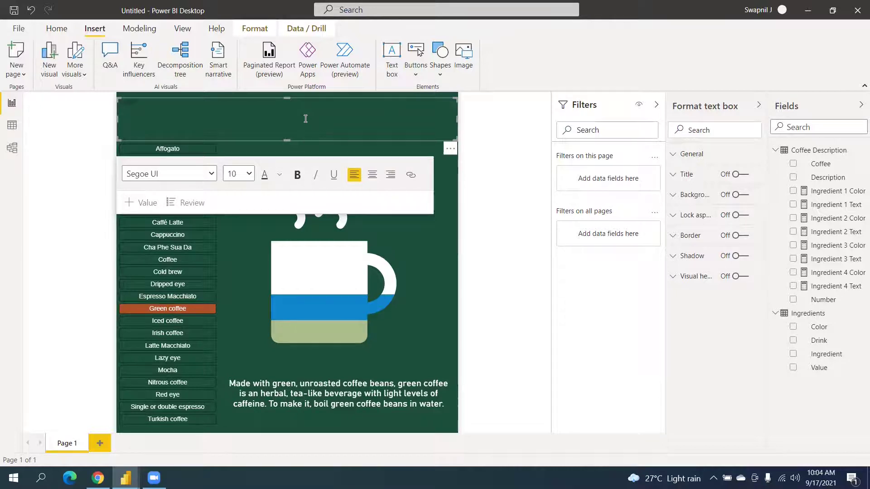
text(Coffee Shop)
click(249, 174)
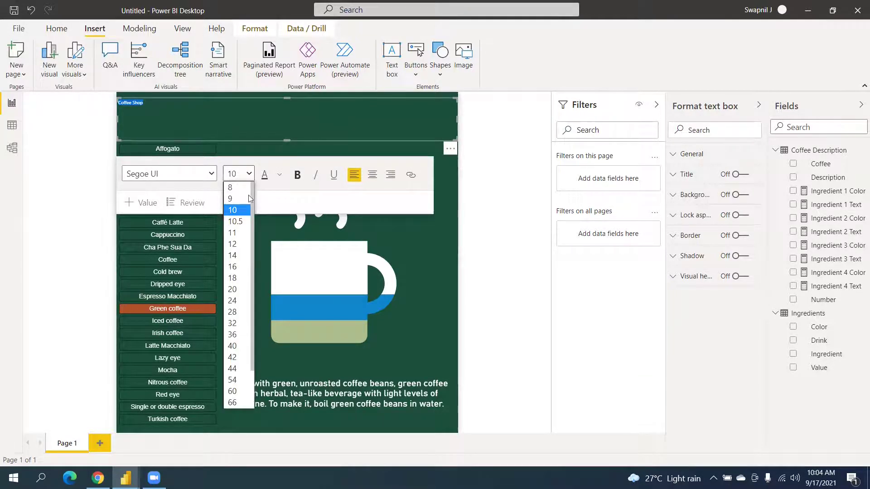
click(240, 353)
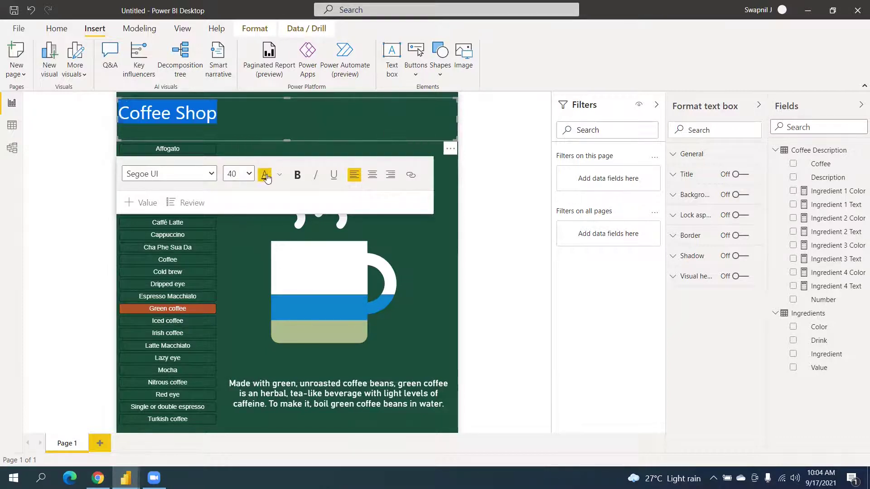
Make the Coffee Shop title bold, white and center-aligned
click(294, 182)
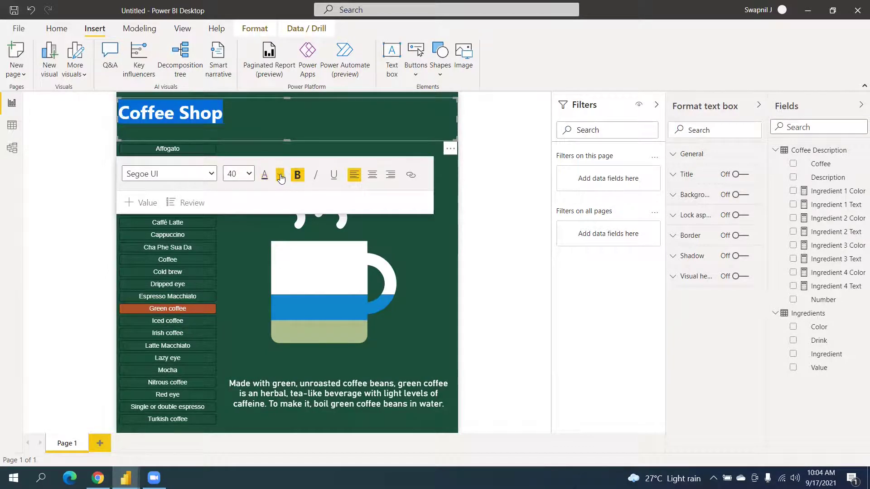
click(280, 176)
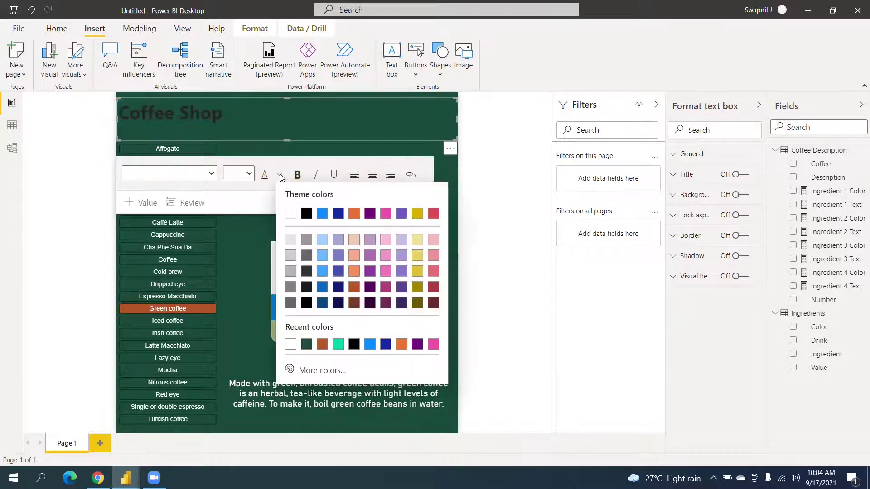
click(290, 343)
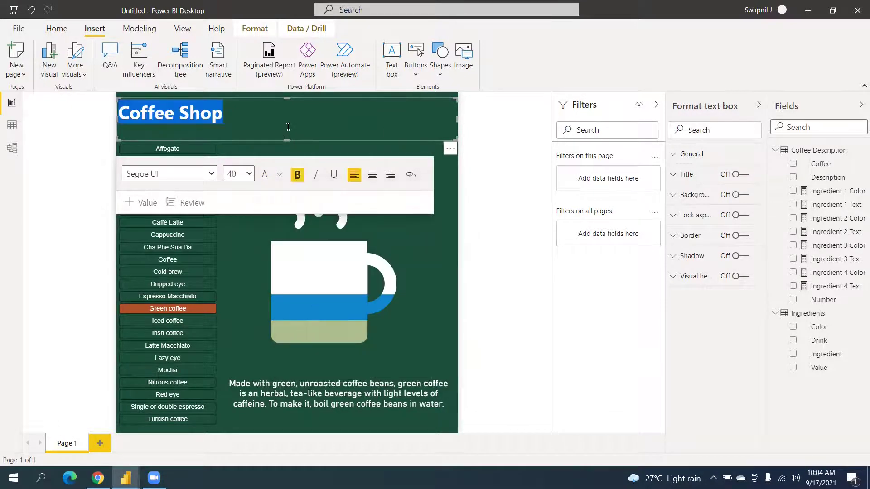
click(376, 178)
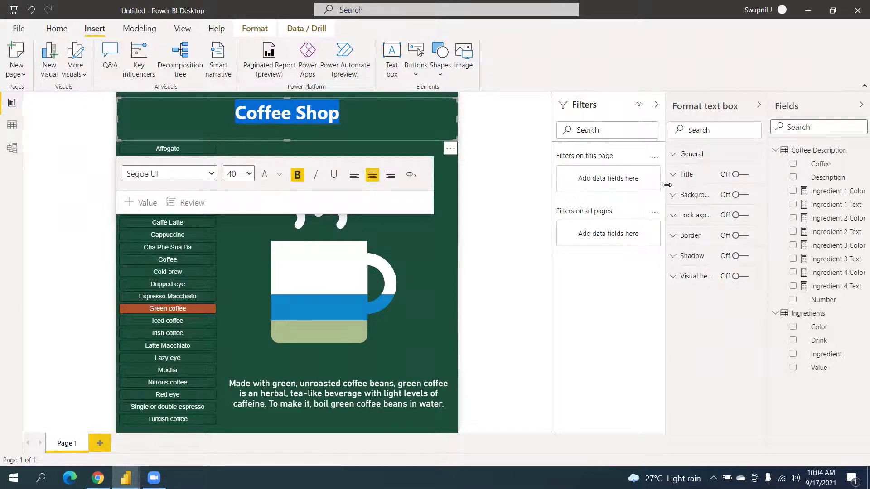
Turn on the title text box's background and color it the same dark orange as the selected chiclet
click(736, 200)
click(737, 199)
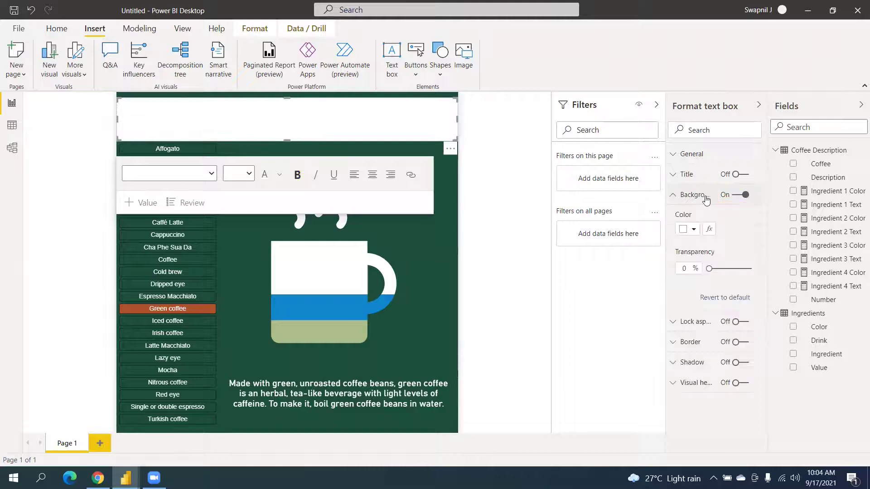
click(689, 229)
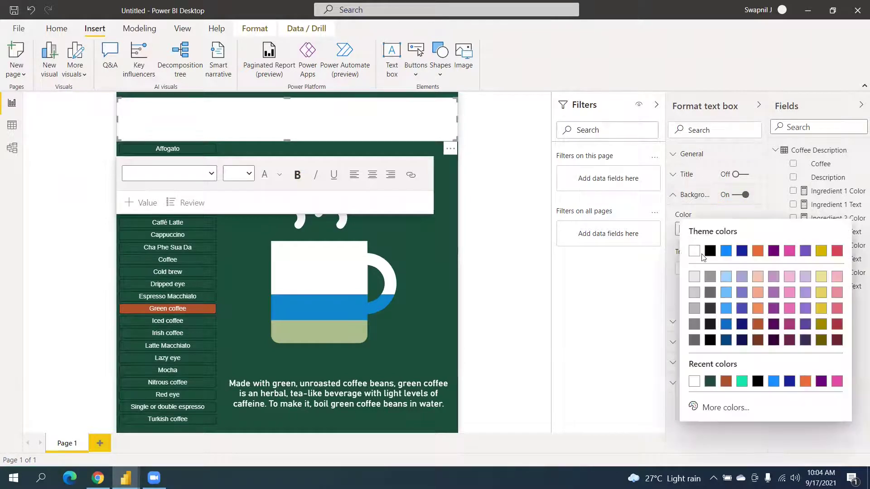
click(758, 324)
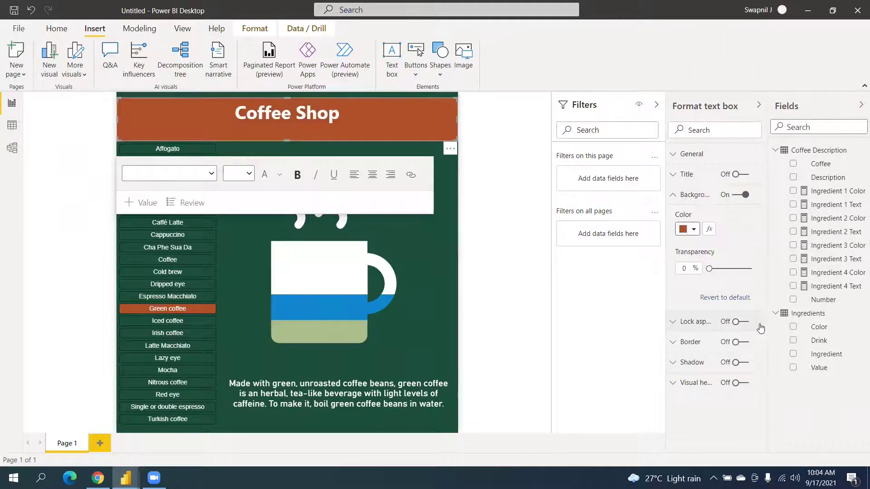
click(697, 195)
Reduce the title text box's height slightly by raising its lower edge to fit the Coffee Shop text
click(372, 175)
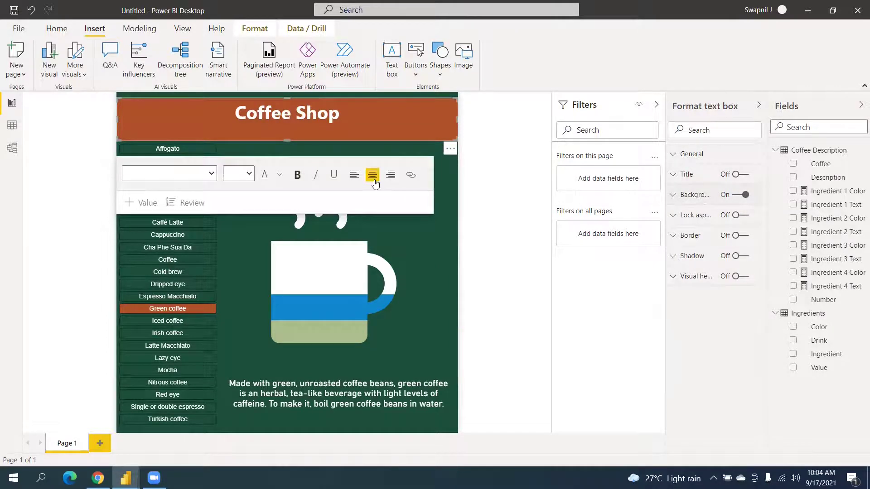
key(ctrl+a)
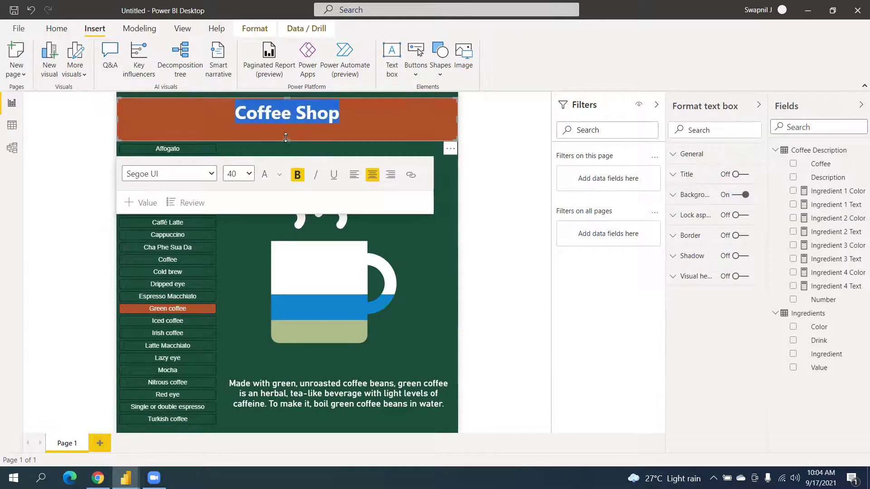
drag(286, 141, 287, 133)
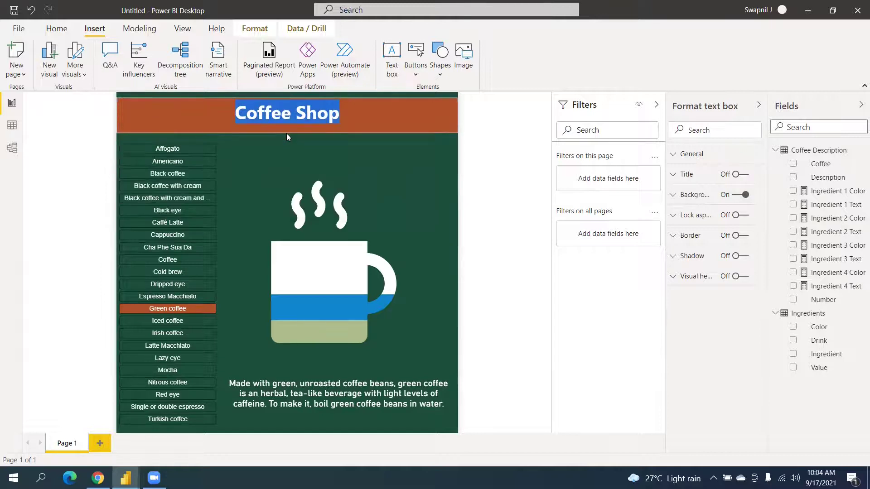
Change the Coffee Shop title text box's background color to dark brown
click(700, 196)
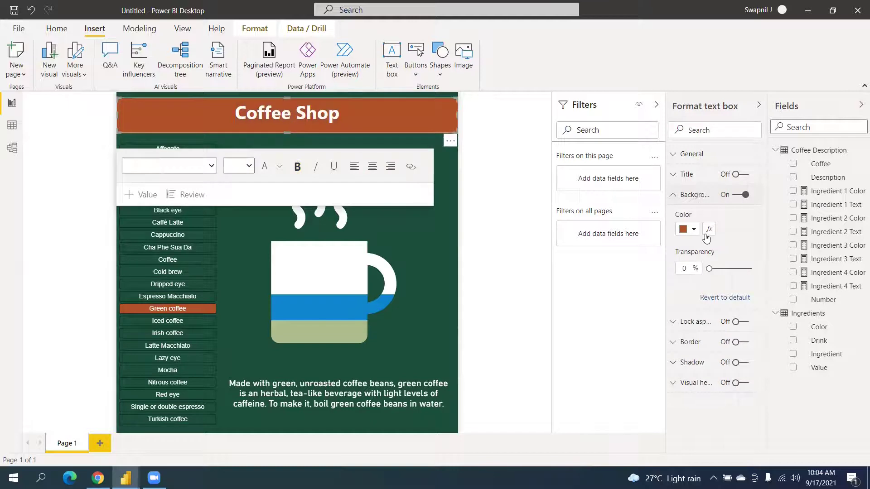
click(693, 229)
click(757, 341)
click(489, 282)
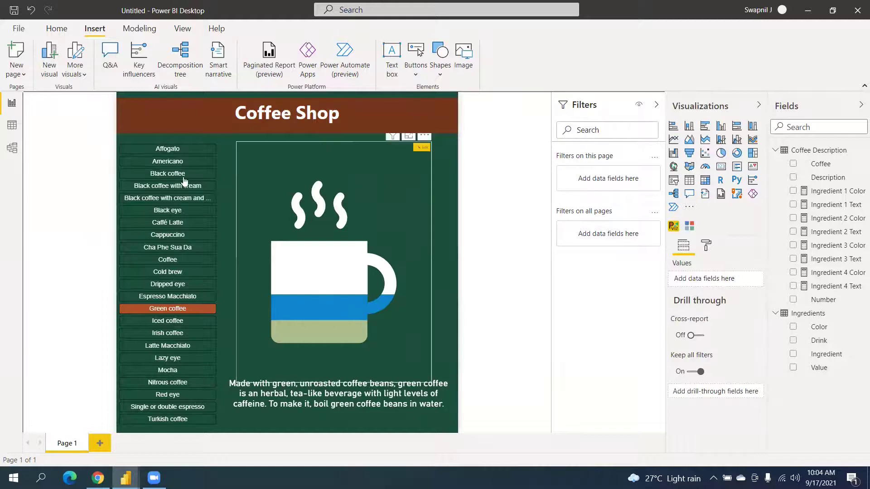
In the drink slicer's general settings, turn off multiple selection, set Show Disabled to Hide and turn on forced selection
click(168, 162)
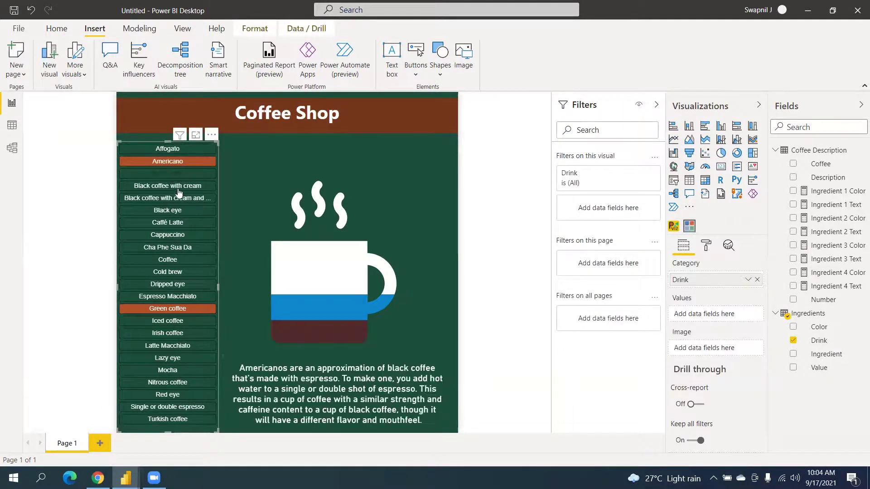
click(181, 192)
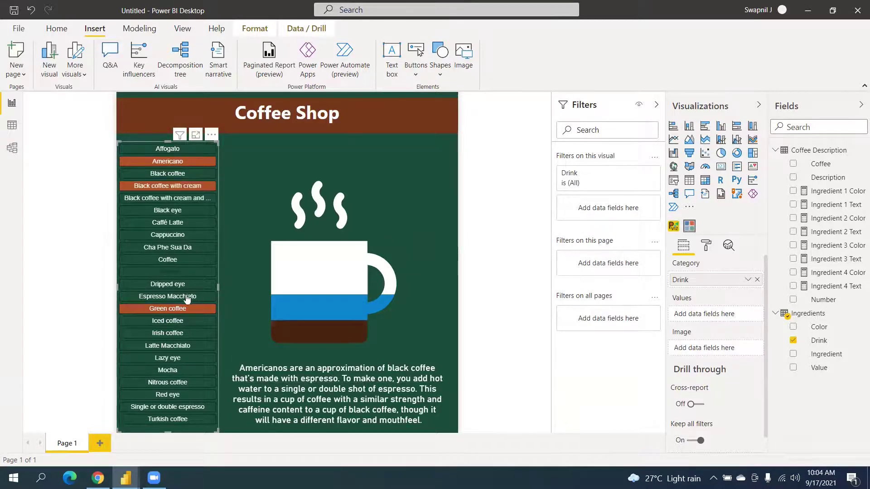
click(706, 245)
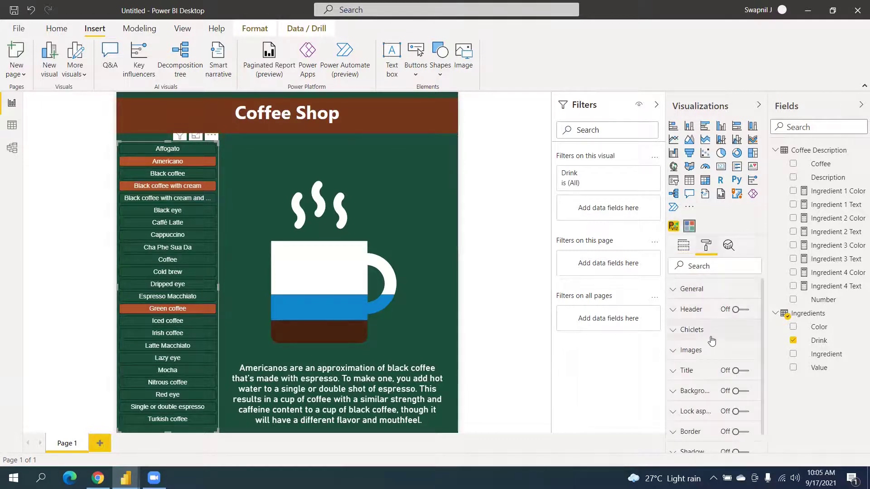
click(693, 289)
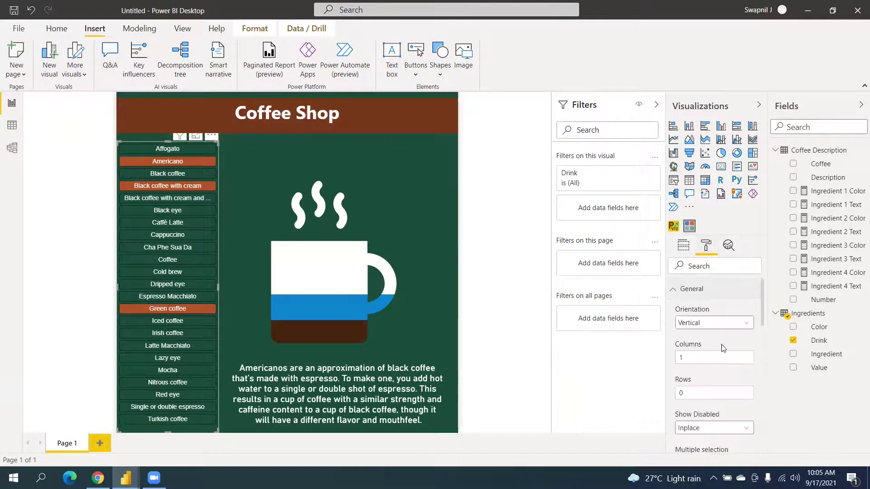
scroll(722, 347, down, 2)
click(703, 410)
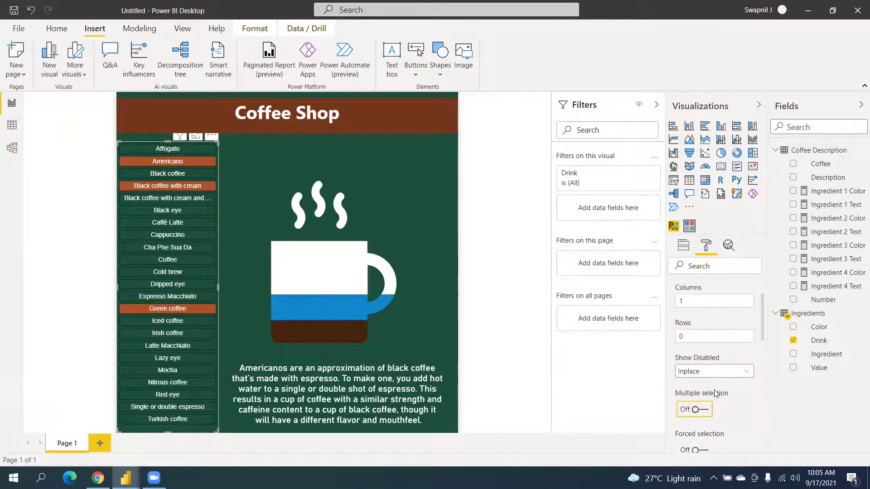
click(719, 377)
click(715, 409)
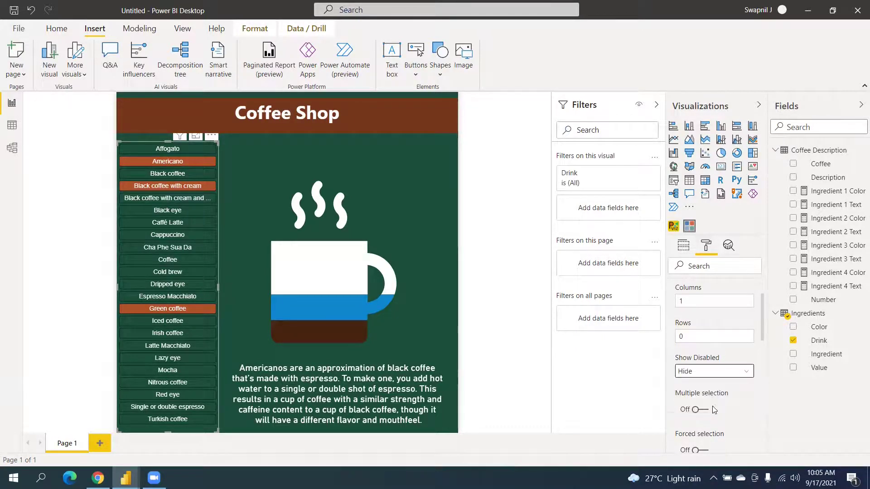
Test the drink slicer by selecting Coffee, Cold brew and Green coffee in turn, checking the cup and description
click(188, 260)
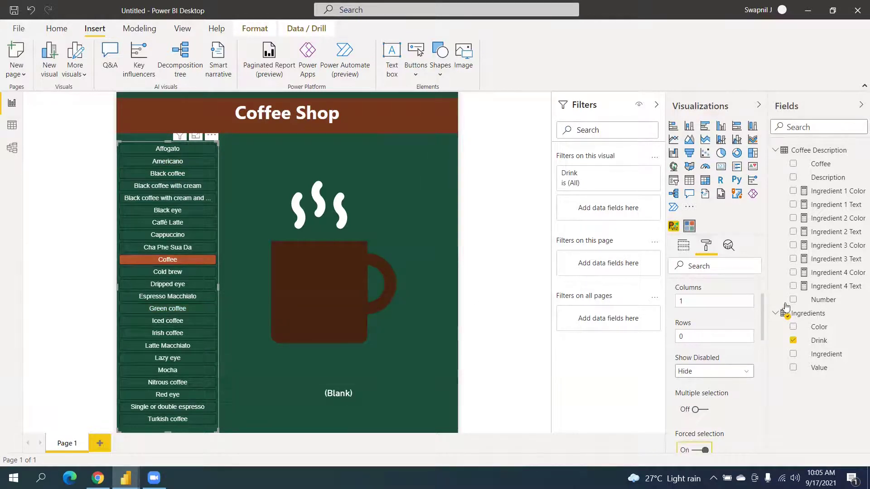
scroll(714, 330, up, 2)
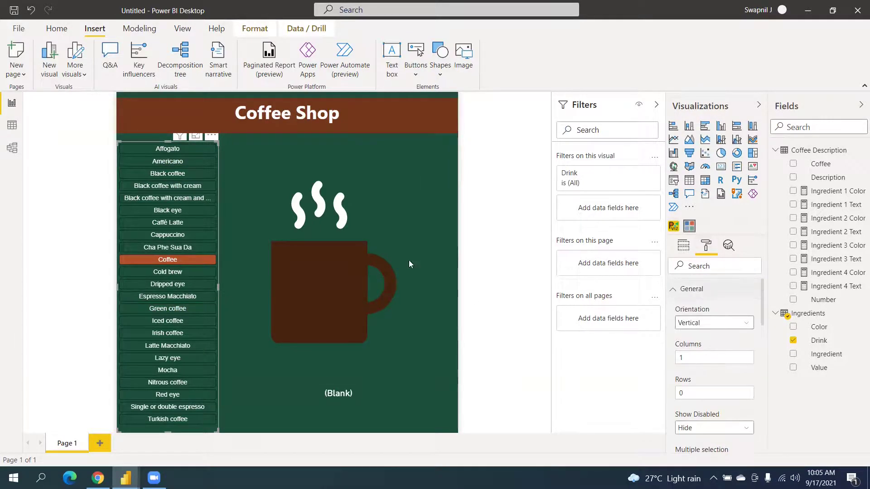
click(188, 272)
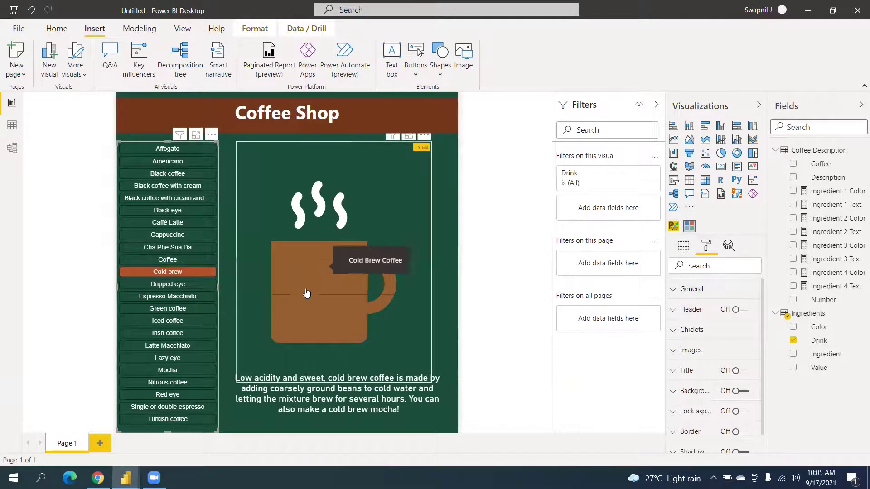
click(188, 311)
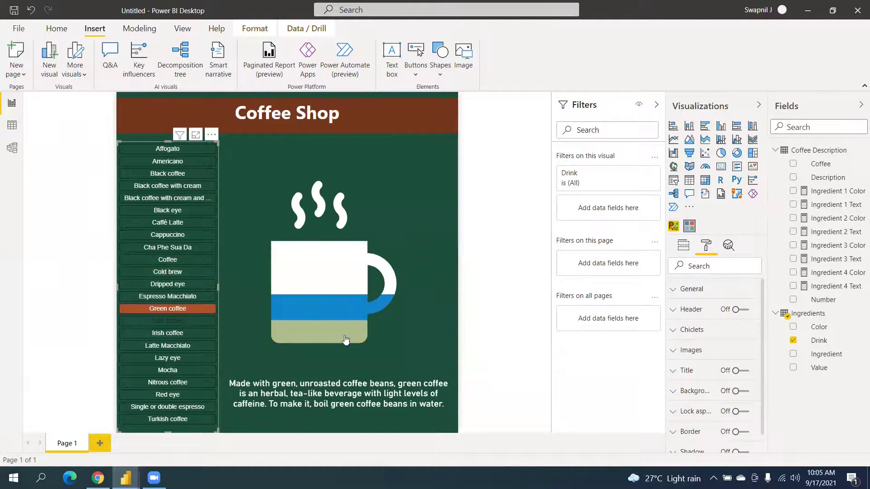
mouse_move(340, 313)
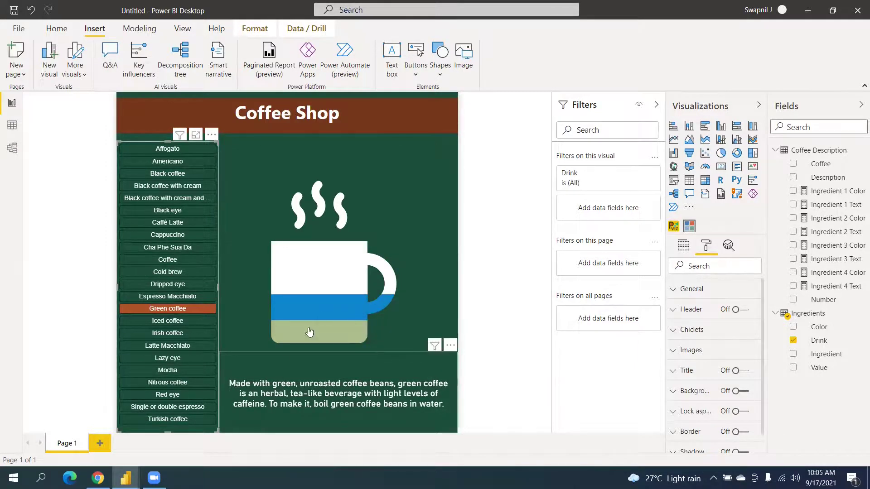
Switch to the coffeeaffection.com coffee types page in Chrome, look through its drink descriptions, and return to the Power BI report
key(alt+Tab)
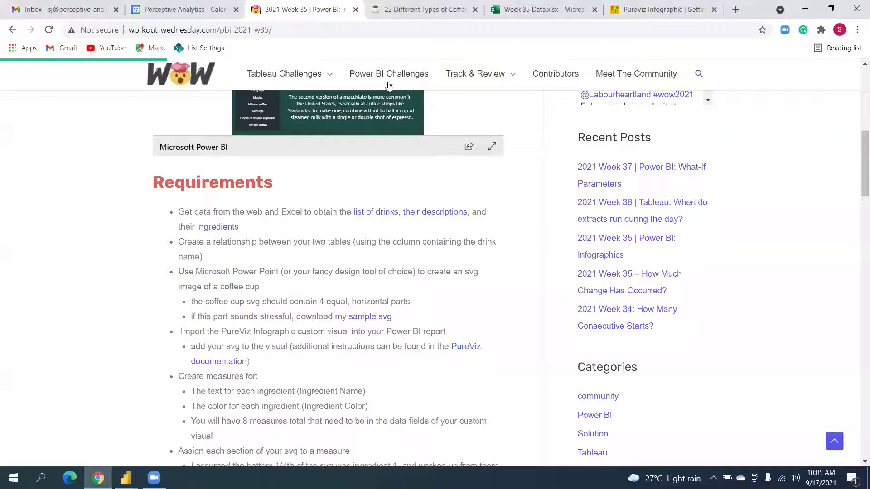
click(424, 10)
scroll(302, 289, down, 4)
scroll(303, 289, up, 3)
scroll(303, 289, up, 15)
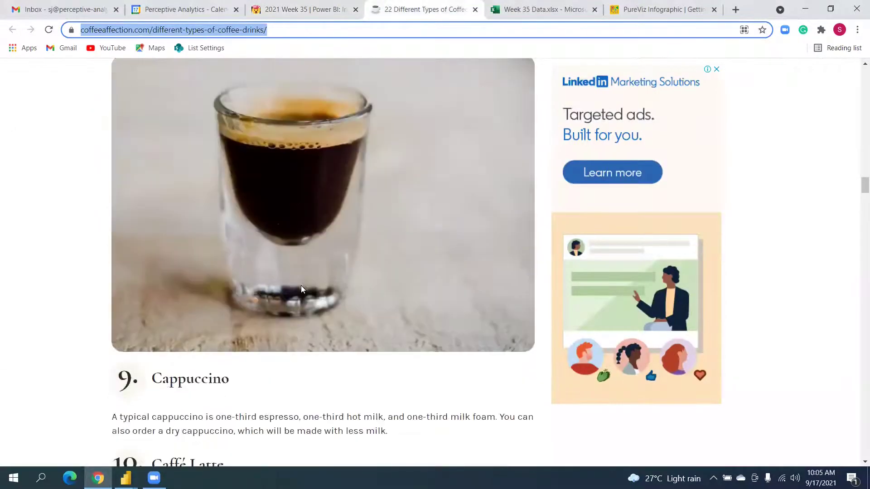
scroll(205, 328, up, 4)
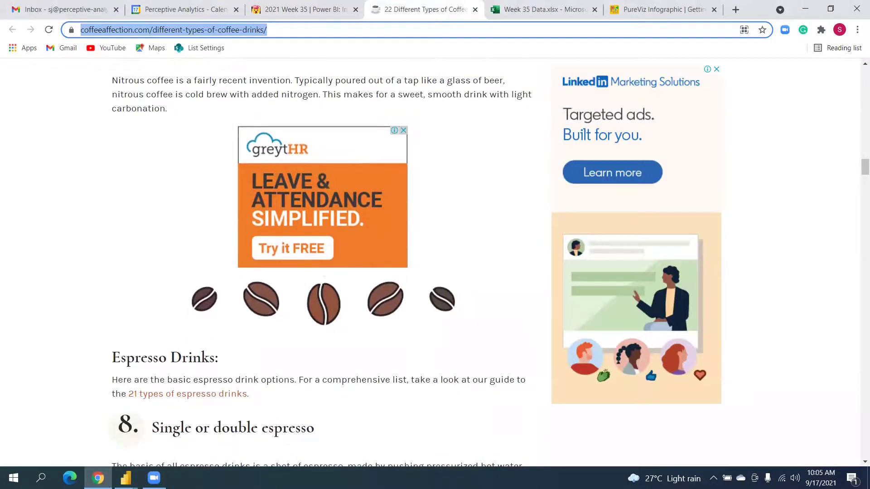
click(125, 478)
click(202, 431)
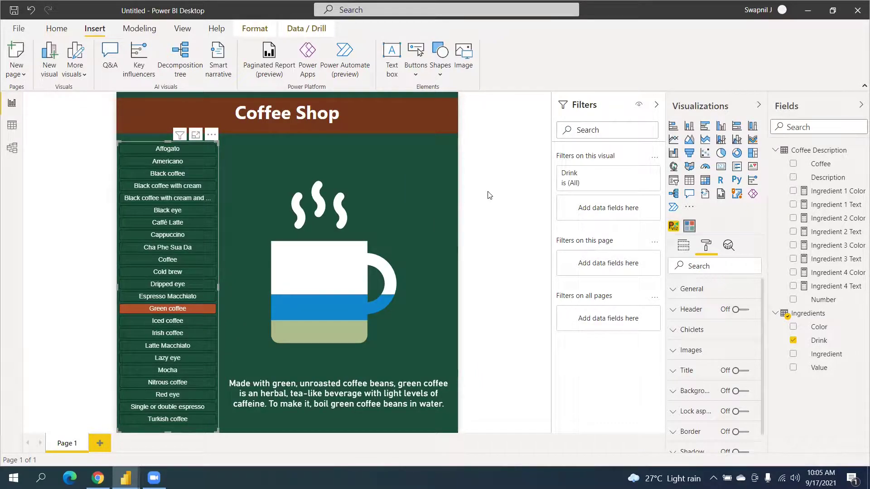
Add a dynamic value calculated as "count of ingredients" after Coffee Shop in the title text box and save it
click(399, 111)
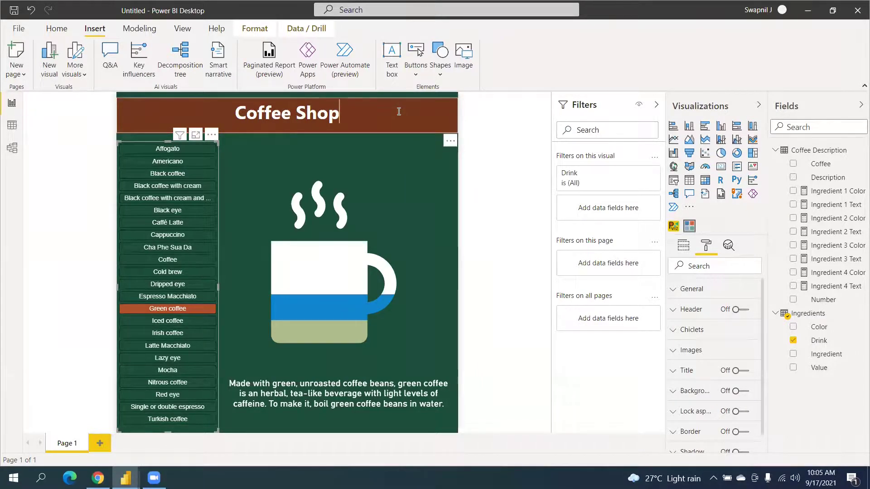
click(399, 111)
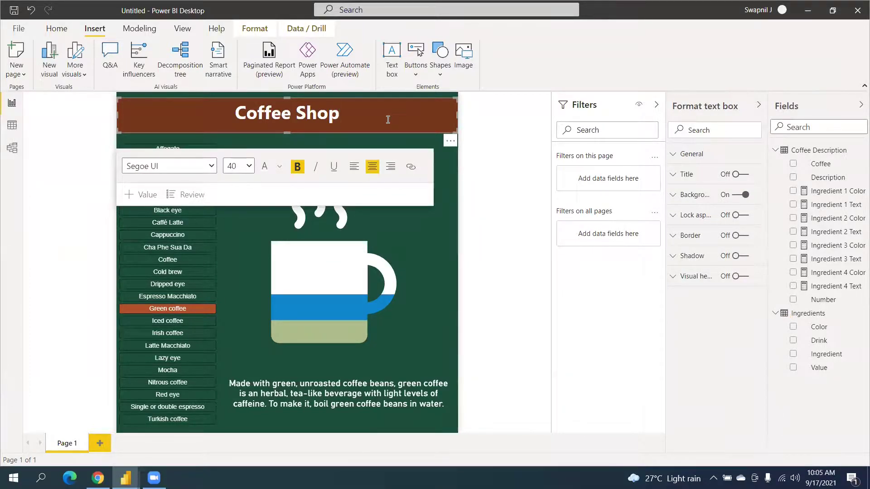
click(141, 196)
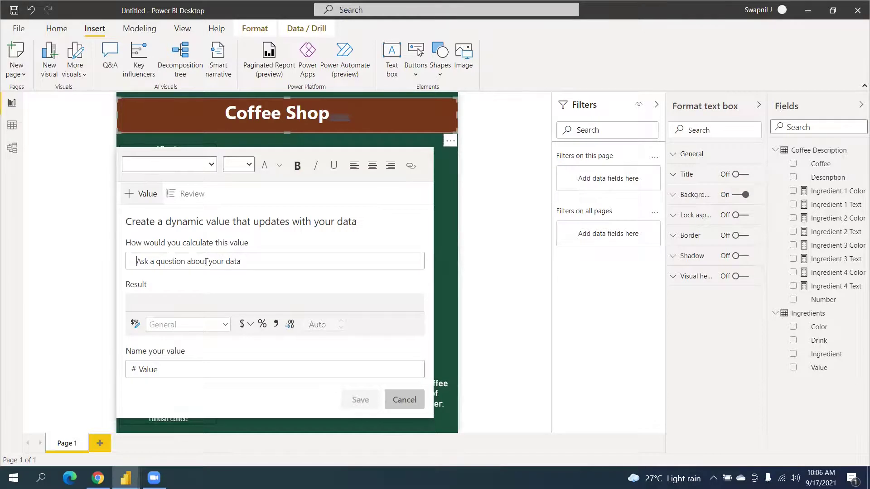
text(count of ingredients)
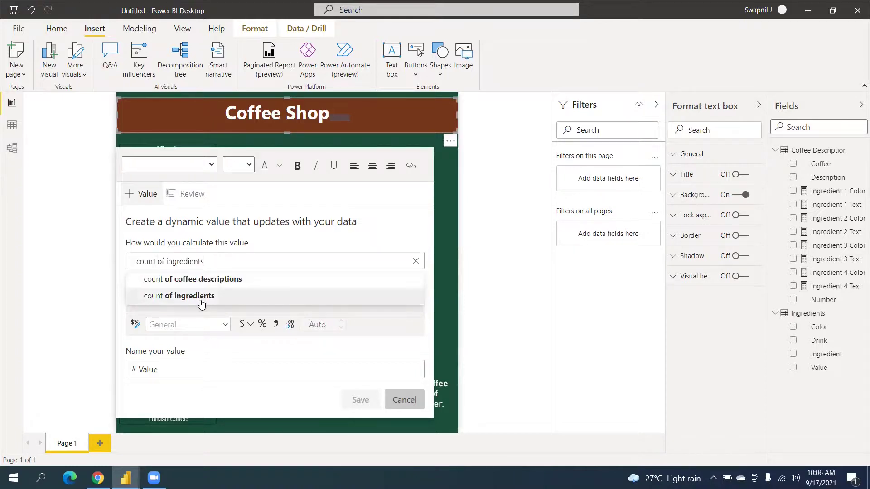
click(201, 296)
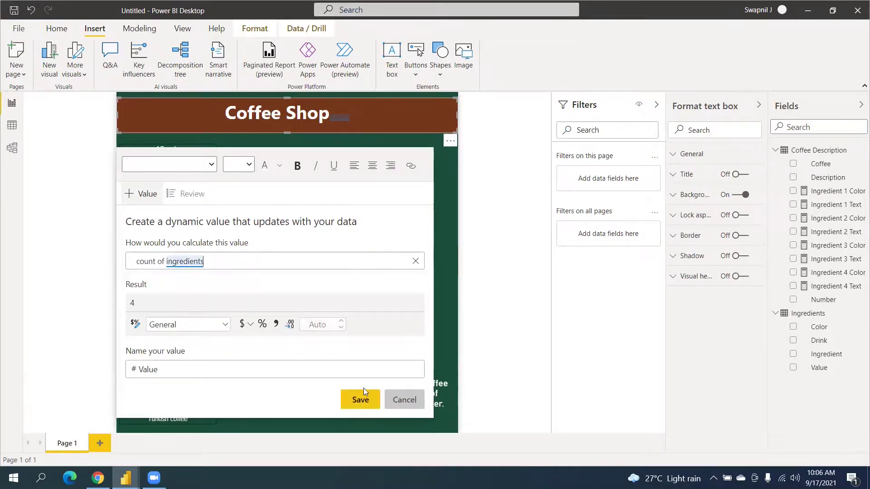
click(357, 400)
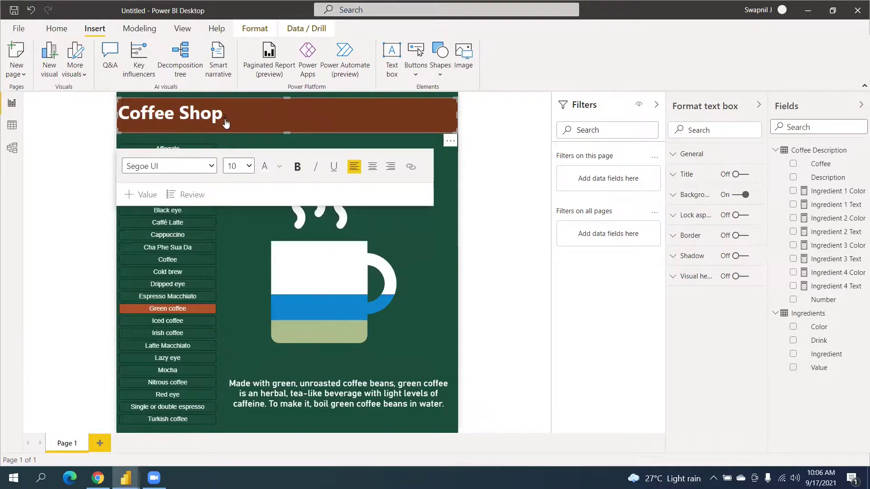
Review the dynamic values stored in the title text box
click(193, 196)
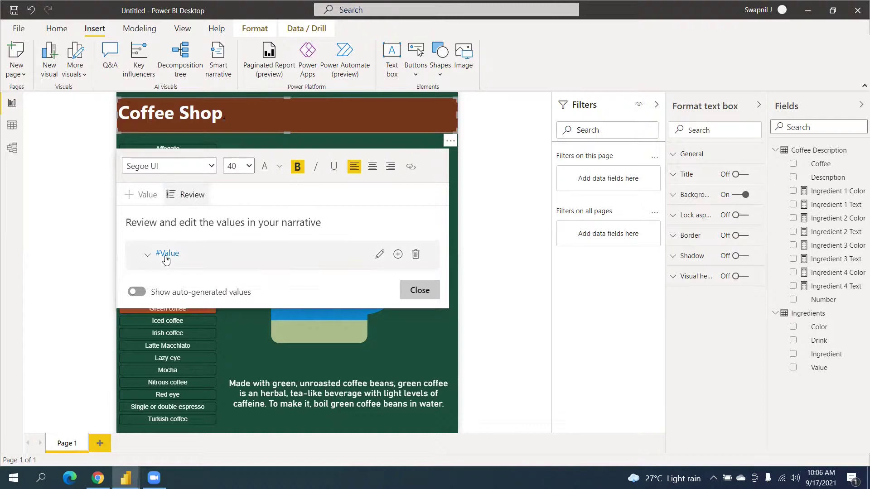
click(184, 258)
click(184, 259)
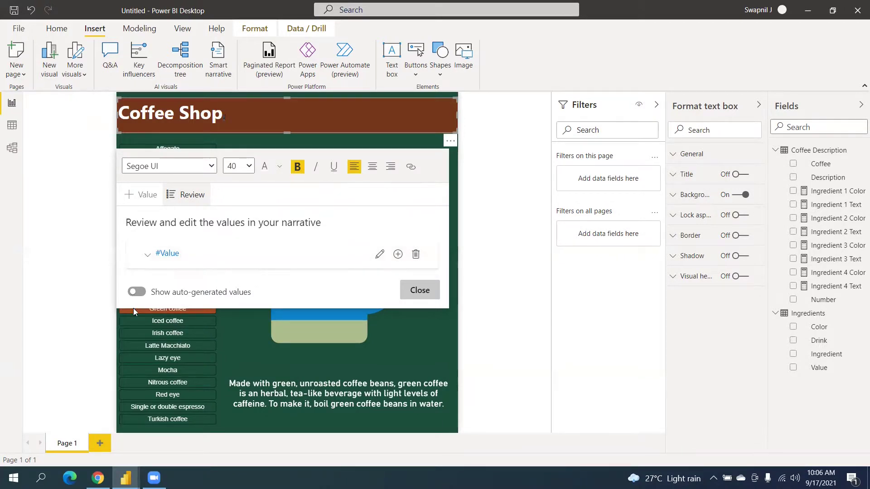
Start creating a second dynamic value after Coffee Shop in the title text box
click(141, 195)
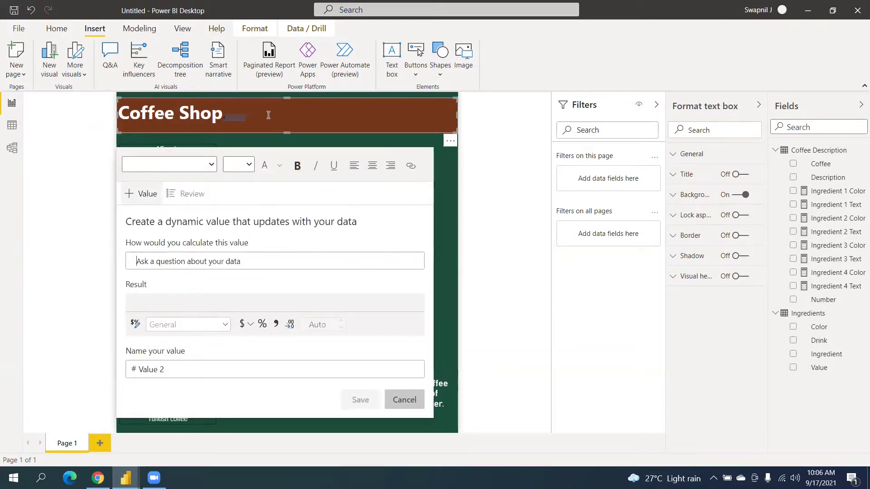
click(249, 117)
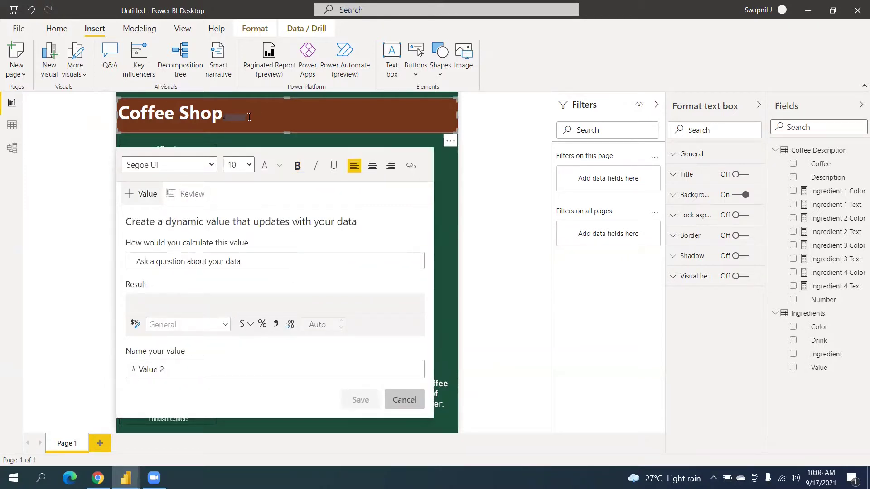
click(217, 113)
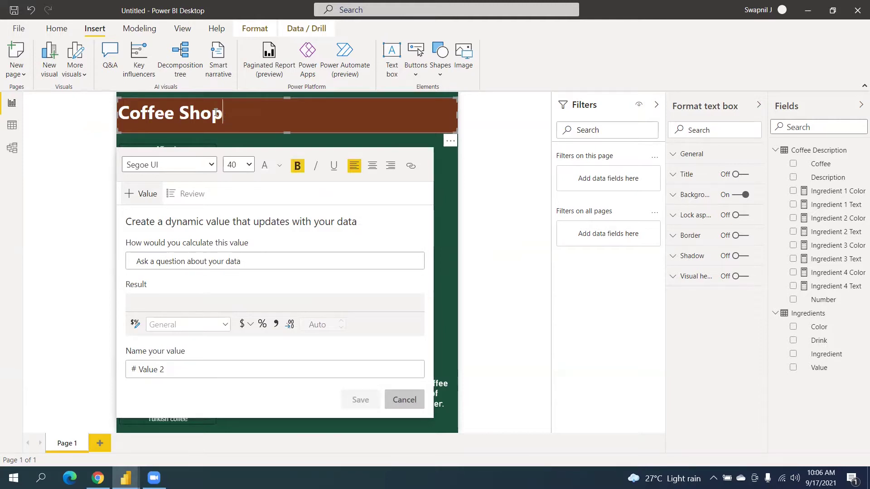
click(219, 262)
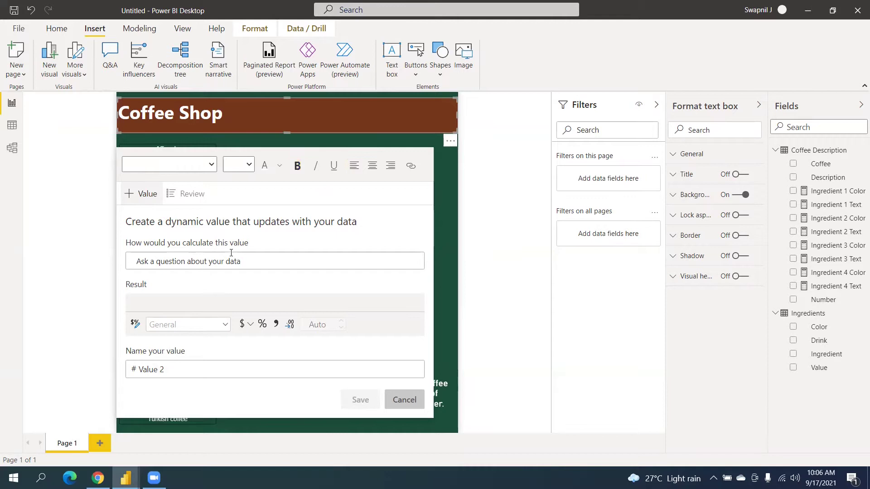